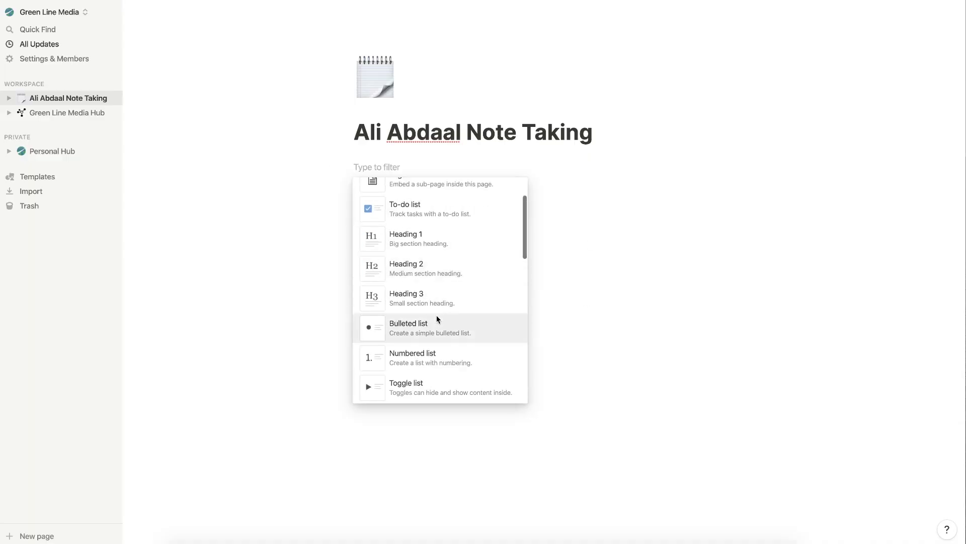
# Step: Insert an inline Notes table, rename its first column to Topics and narrow that column
pyautogui.scroll(-4, 424, 344)
pyautogui.scroll(-6, 424, 340)
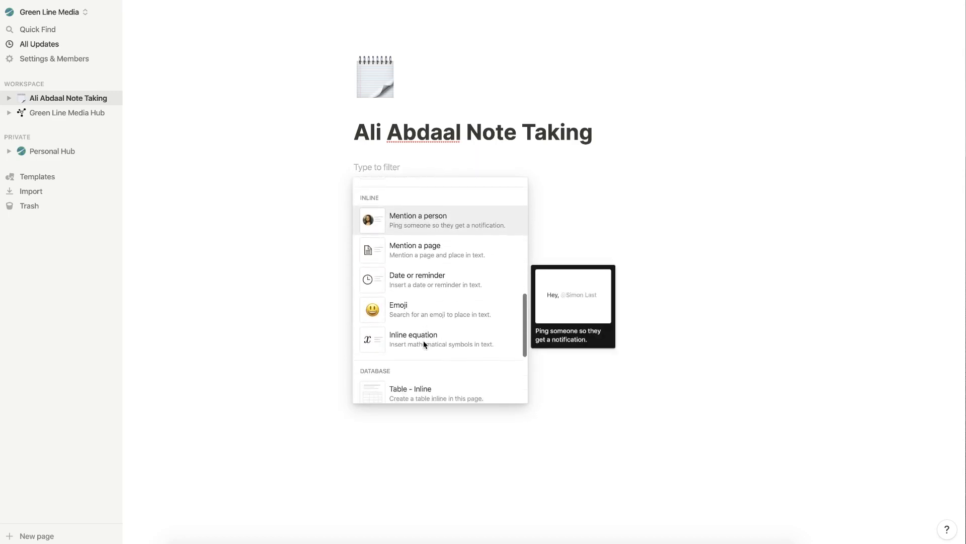
pyautogui.click(449, 305)
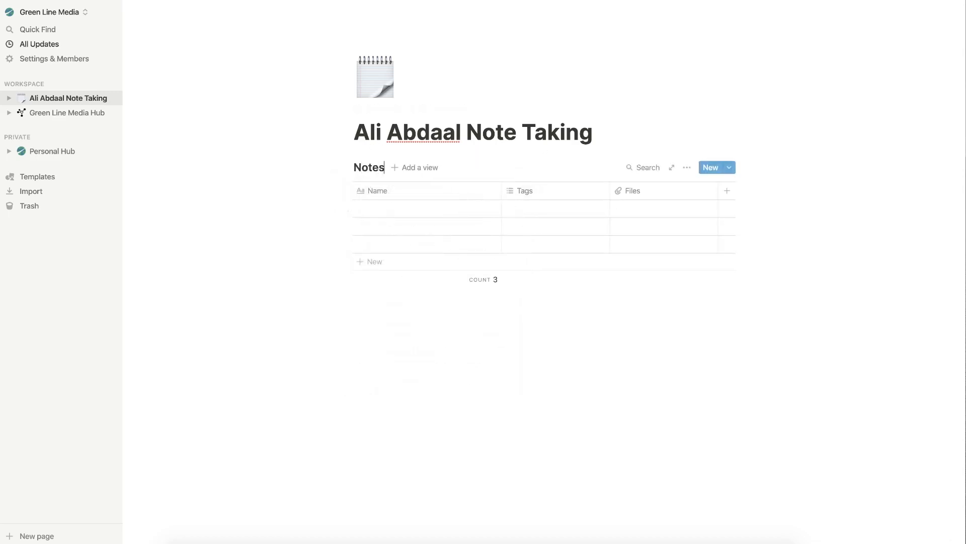
pyautogui.click(434, 194)
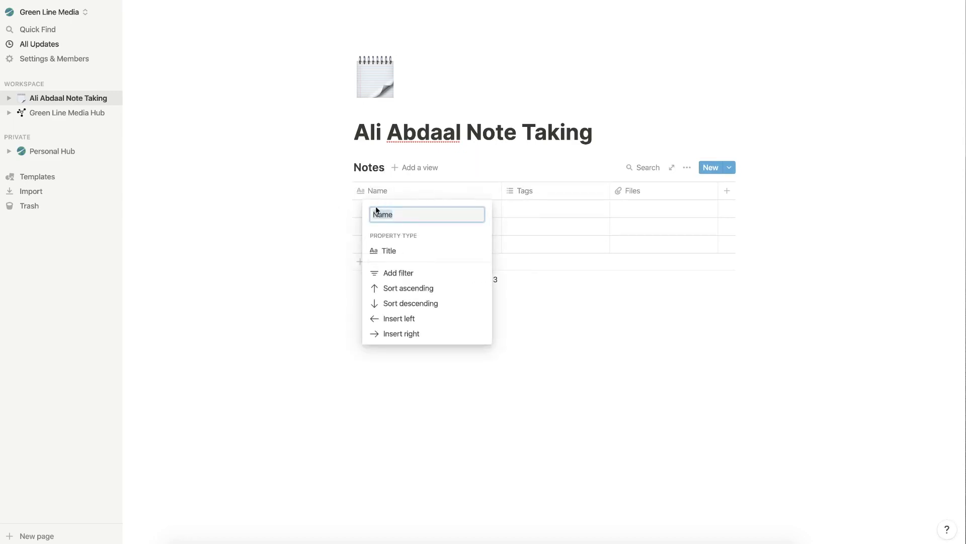
pyautogui.click(354, 208)
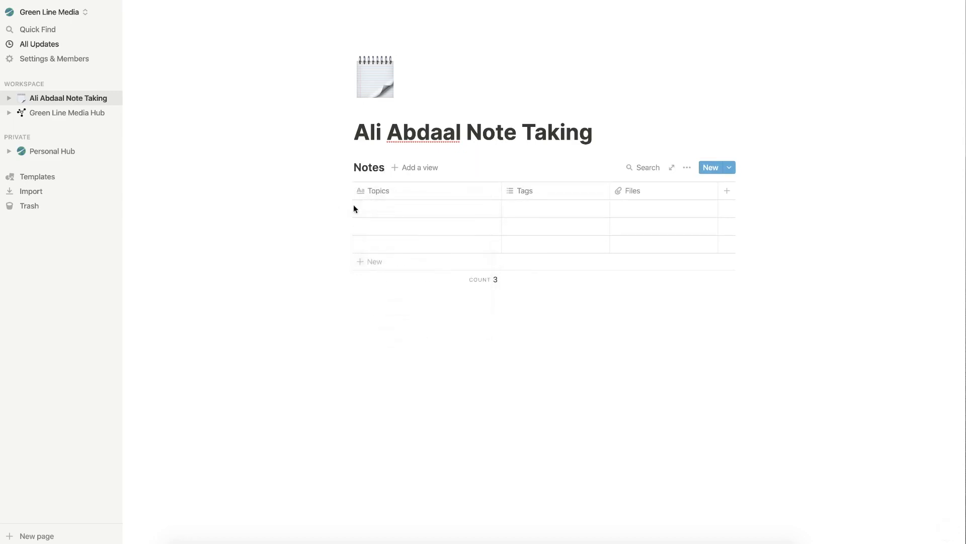
pyautogui.moveTo(501, 192); pyautogui.dragTo(408, 195)
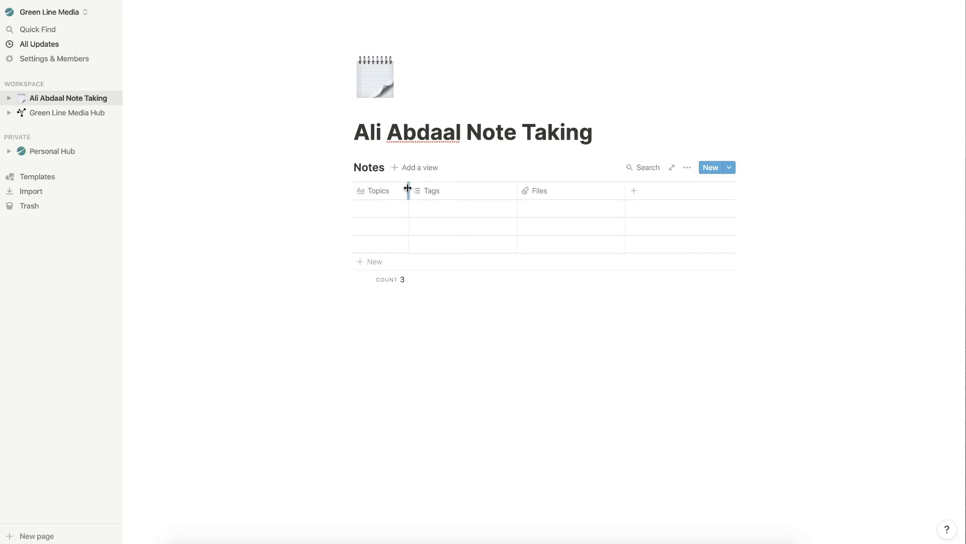
pyautogui.moveTo(408, 188); pyautogui.dragTo(438, 190)
pyautogui.click(374, 208)
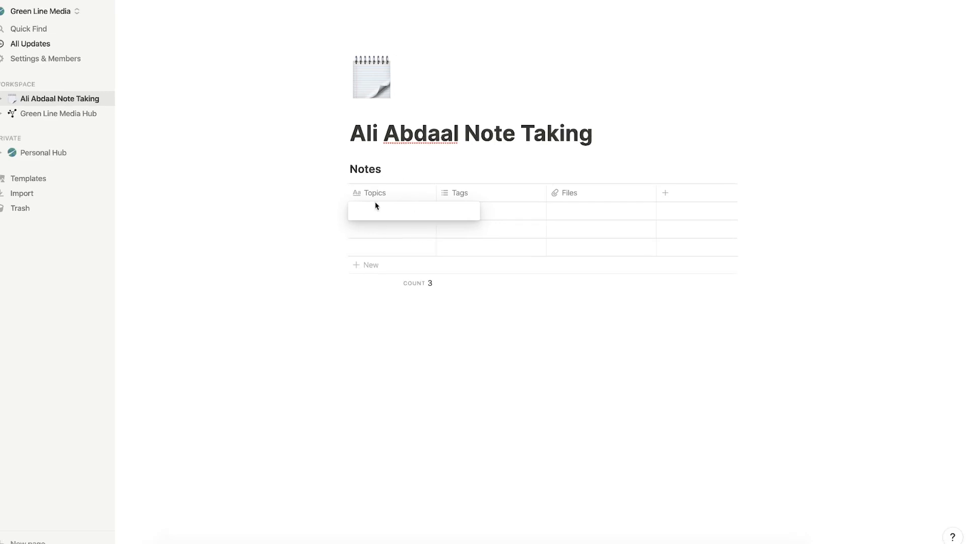
# Step: Enter SEO and PPC as topics and delete the empty fourth row
pyautogui.write('SEO')
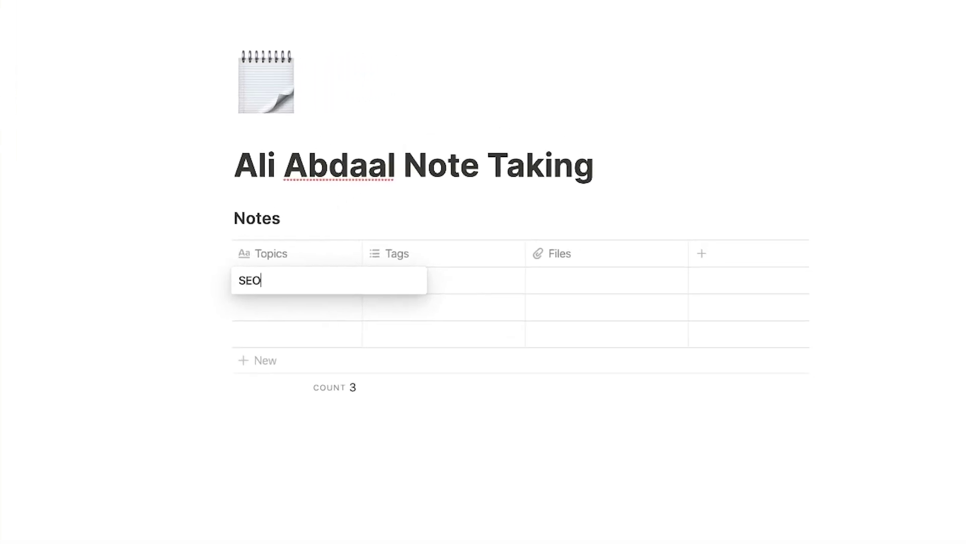
pyautogui.press('Tab')
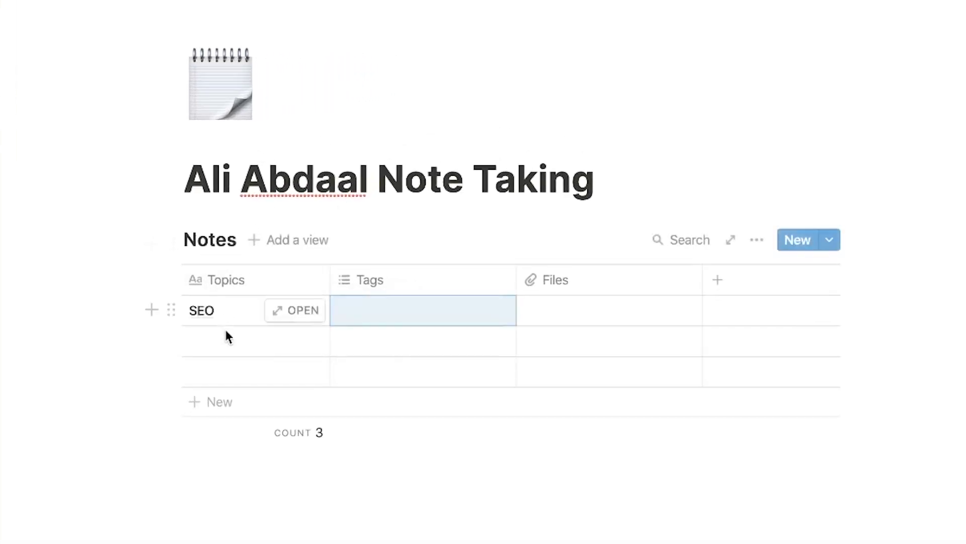
pyautogui.click(281, 295)
pyautogui.write('PPC (Pay Per Click')
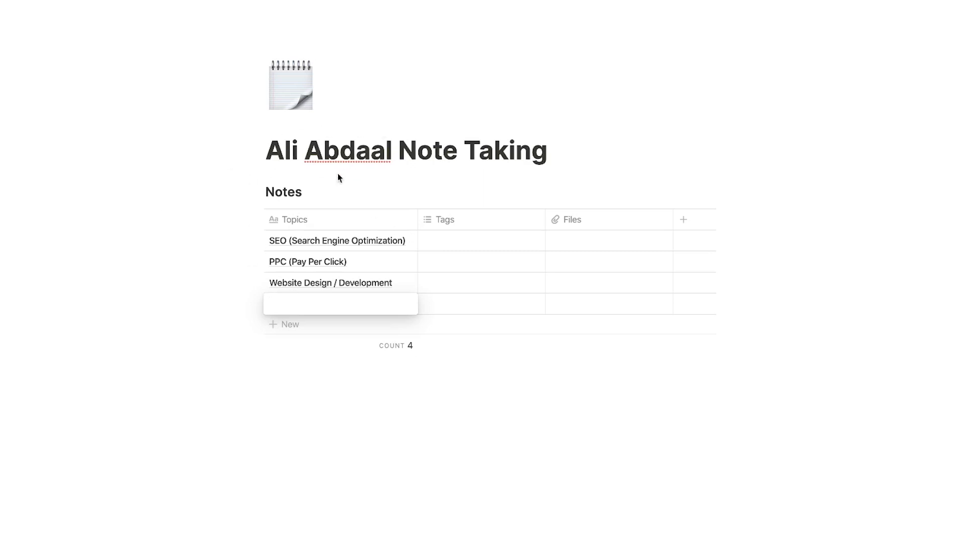
pyautogui.press('Escape')
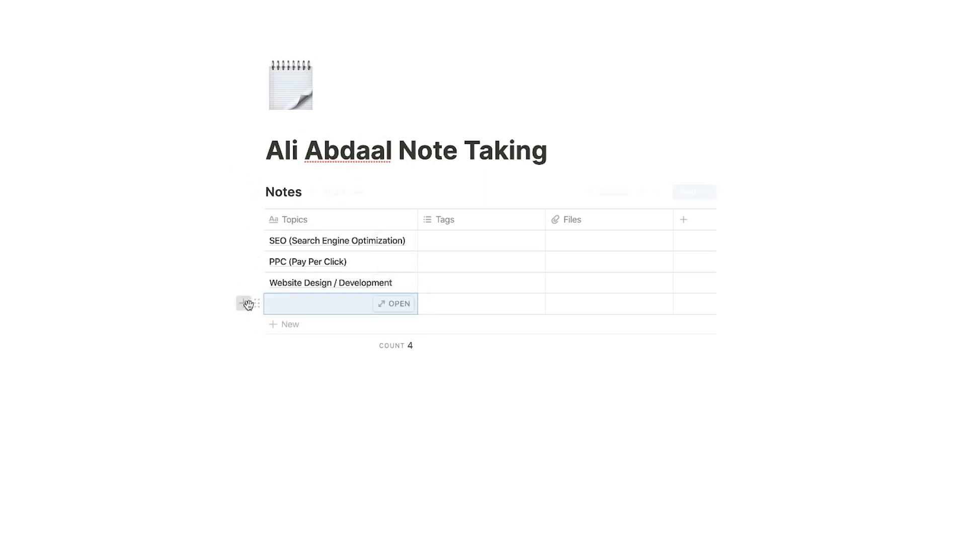
pyautogui.click(243, 303)
pyautogui.click(256, 303)
pyautogui.press('Delete')
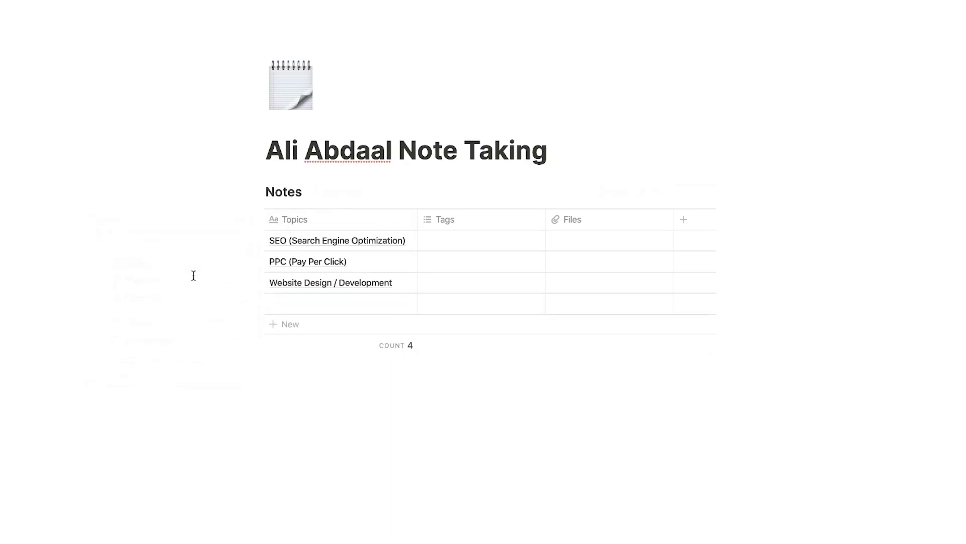
pyautogui.click(257, 304)
pyautogui.click(143, 265)
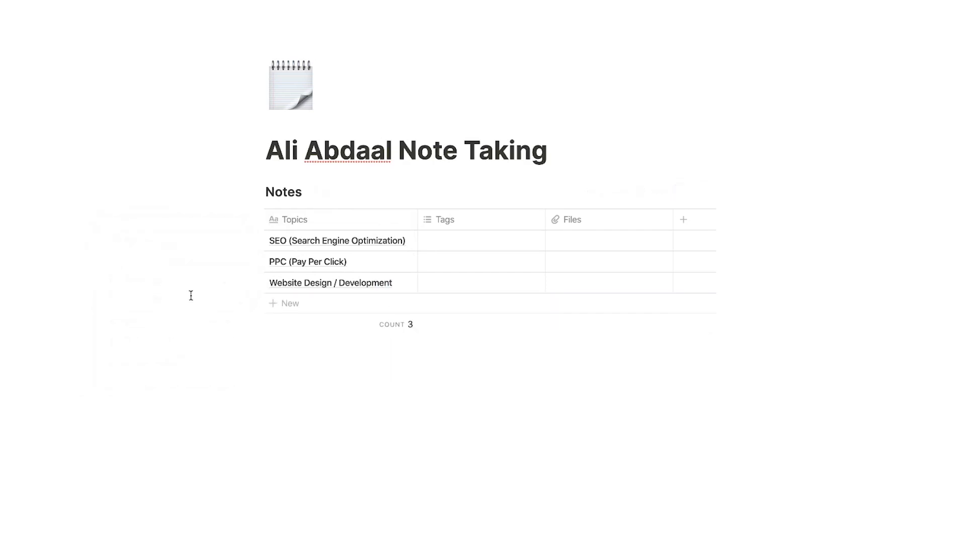
# Step: Give the SEO topic page a globe icon
pyautogui.click(393, 240)
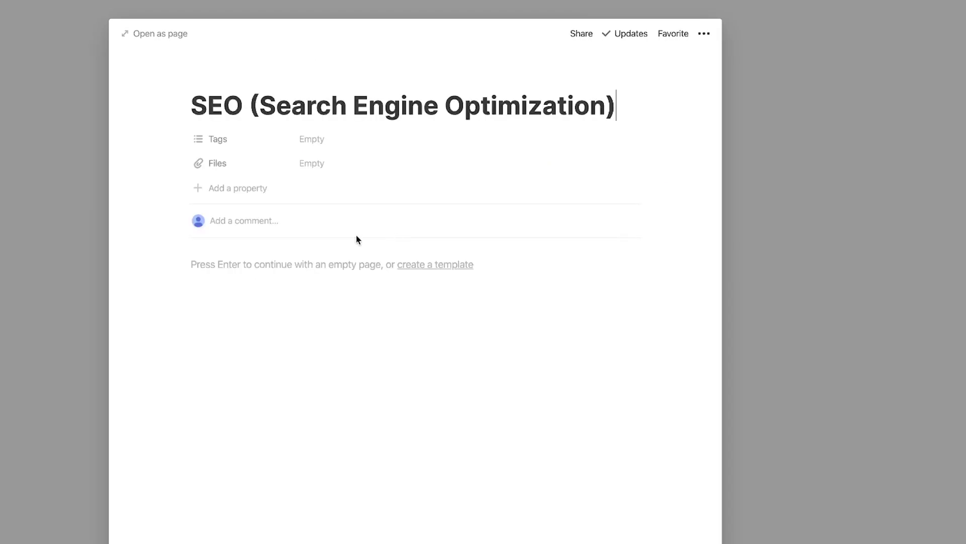
pyautogui.click(236, 89)
pyautogui.click(221, 137)
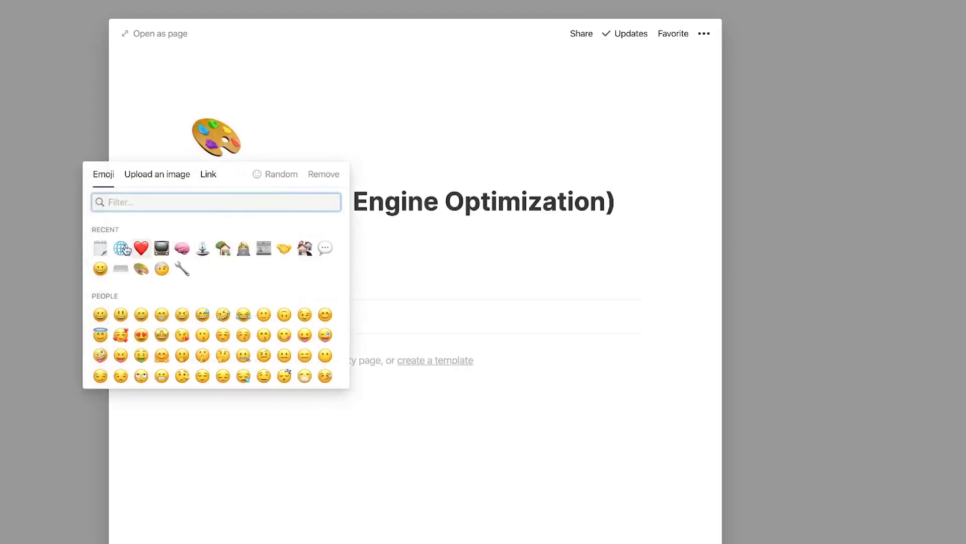
pyautogui.click(121, 247)
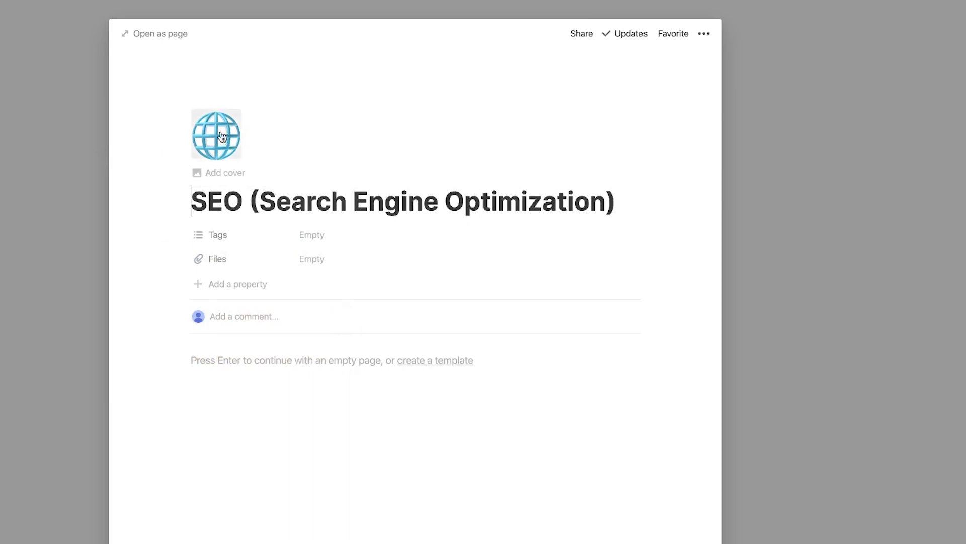
pyautogui.click(140, 151)
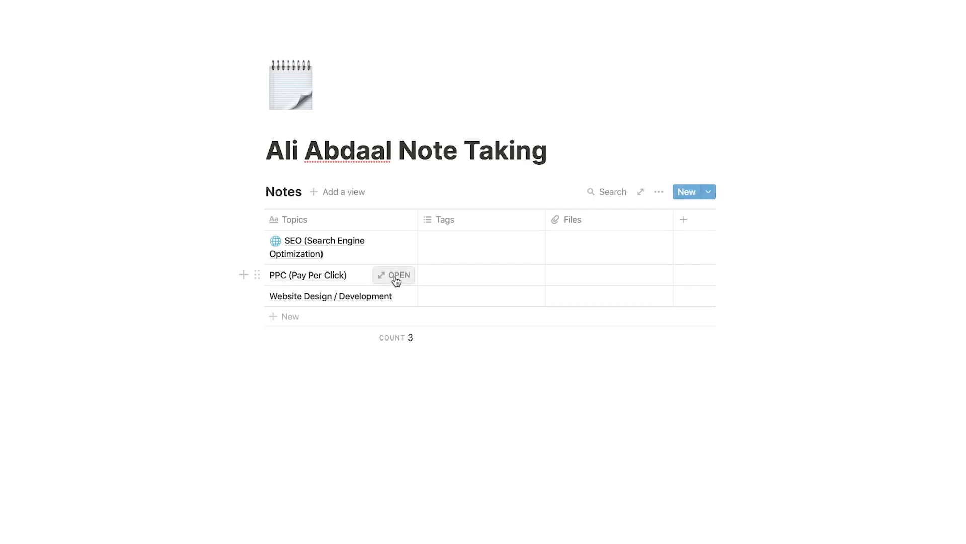
# Step: Add icons to the PPC page (searching 'mouse') and the Website Design / Development page
pyautogui.click(397, 276)
pyautogui.click(218, 75)
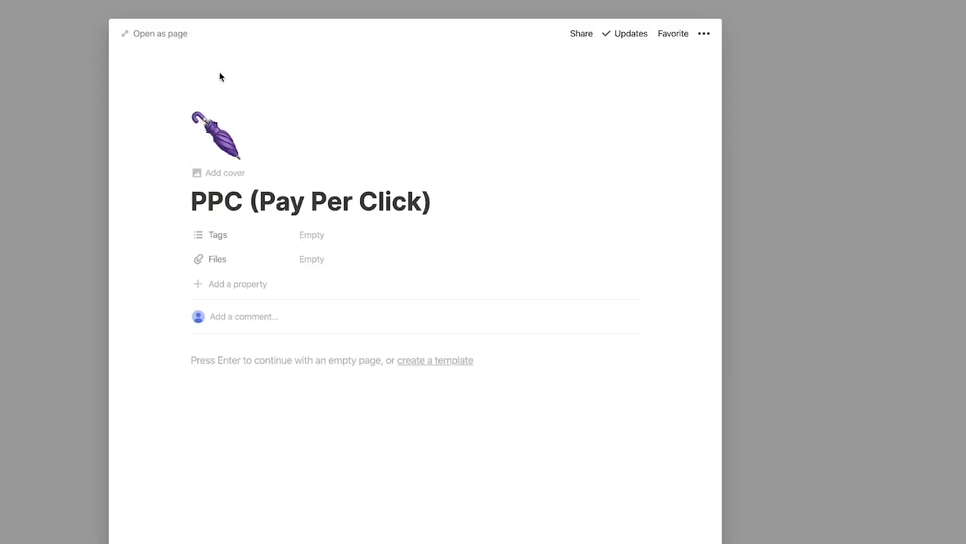
pyautogui.click(211, 143)
pyautogui.write('mouse')
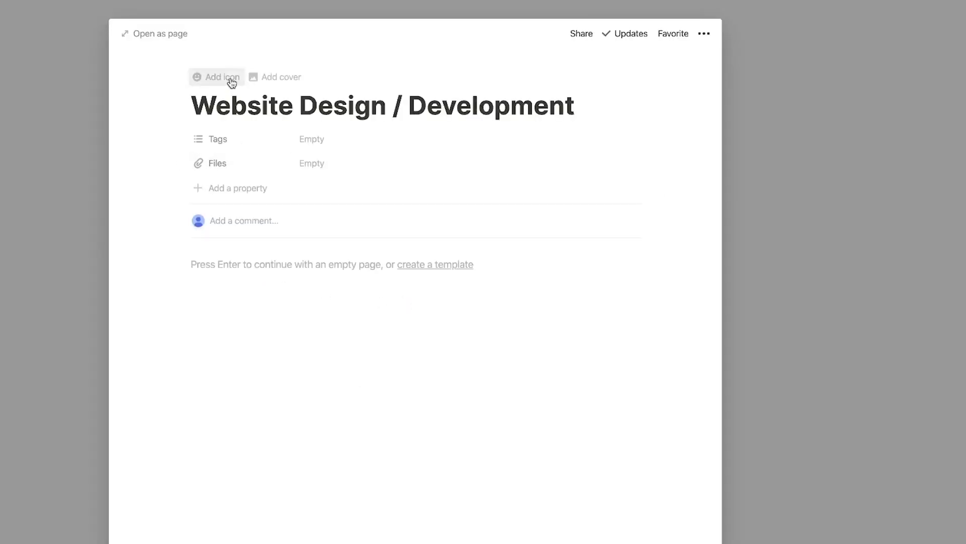
pyautogui.click(231, 80)
pyautogui.click(203, 144)
pyautogui.click(56, 205)
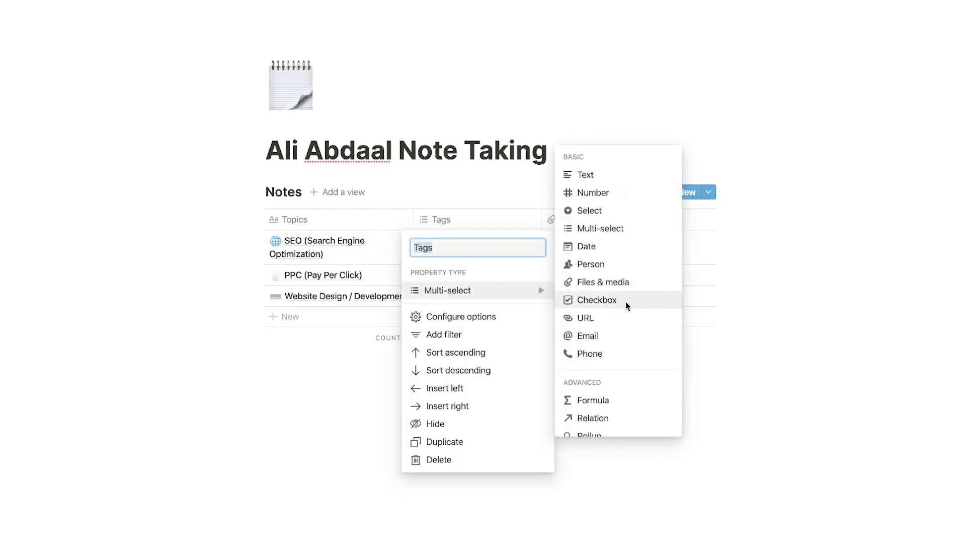
# Step: Add a sub-page titled Knowledge Sources below the Notes table
pyautogui.scroll(-2, 626, 301)
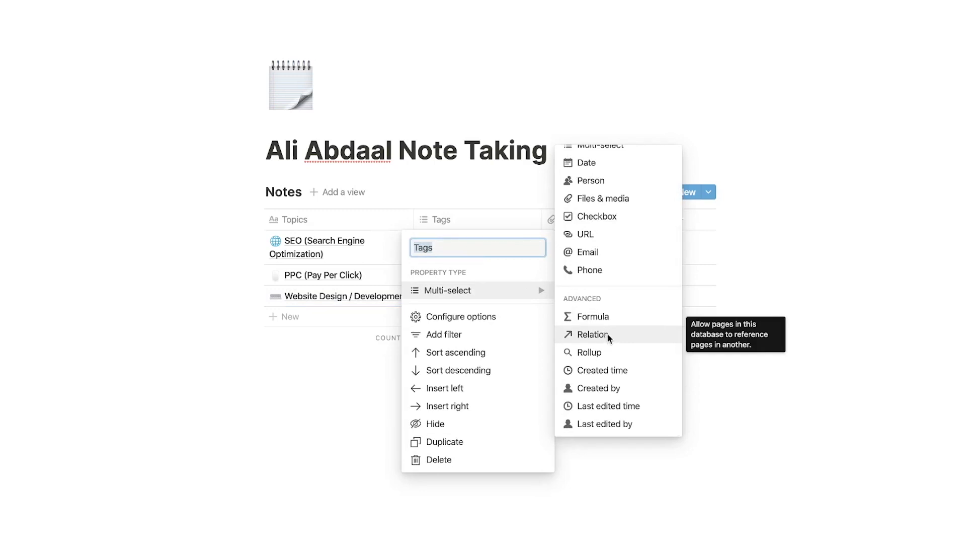
pyautogui.click(399, 115)
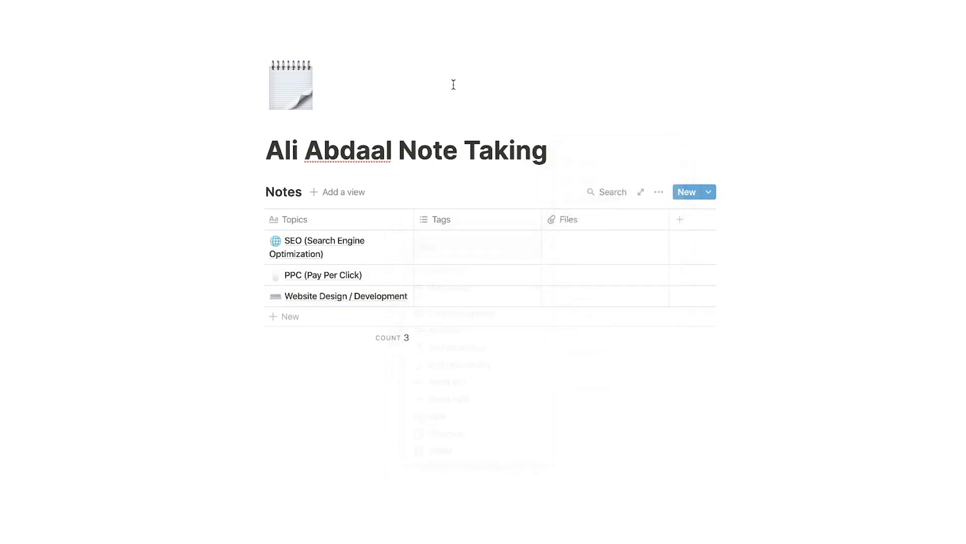
pyautogui.click(302, 410)
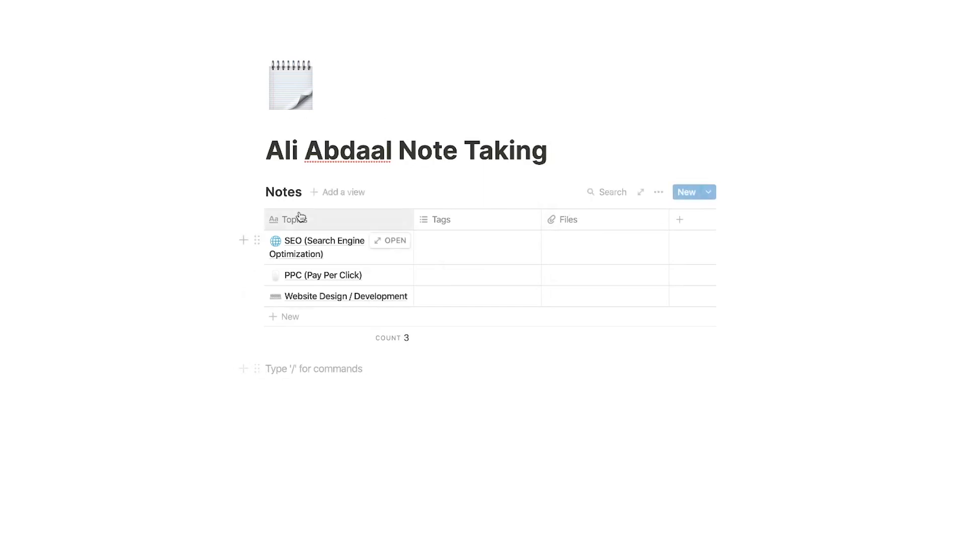
pyautogui.click(242, 368)
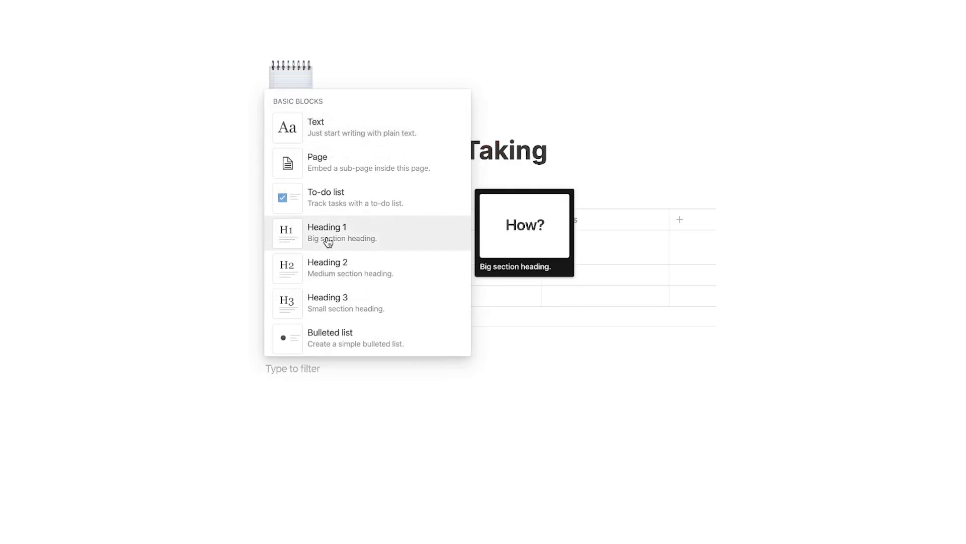
pyautogui.click(335, 169)
pyautogui.write('Knowledge Sources')
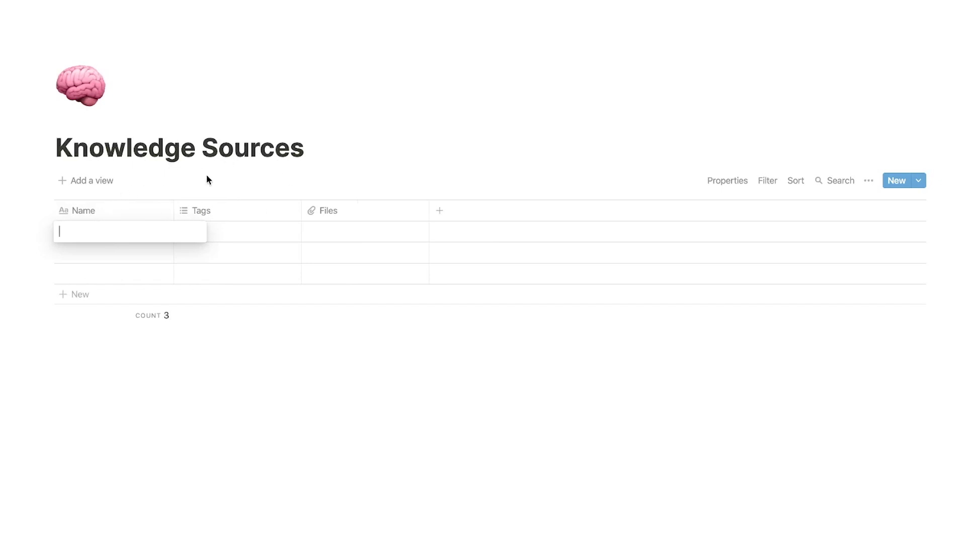
# Step: Make the Tags column a single-select property named Knowledge Type
pyautogui.press('Escape')
pyautogui.click(217, 211)
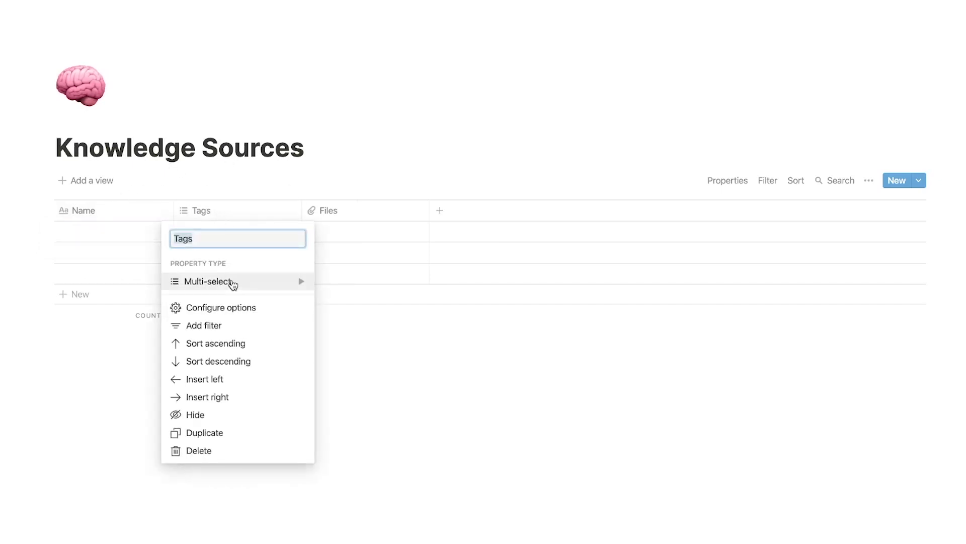
pyautogui.moveTo(233, 285)
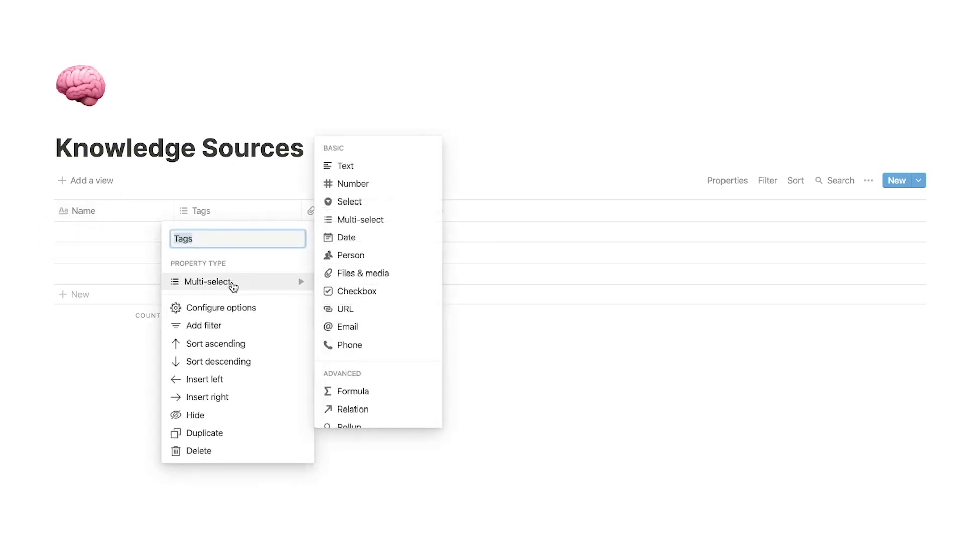
pyautogui.click(351, 202)
pyautogui.click(245, 211)
pyautogui.press('BackSpace')
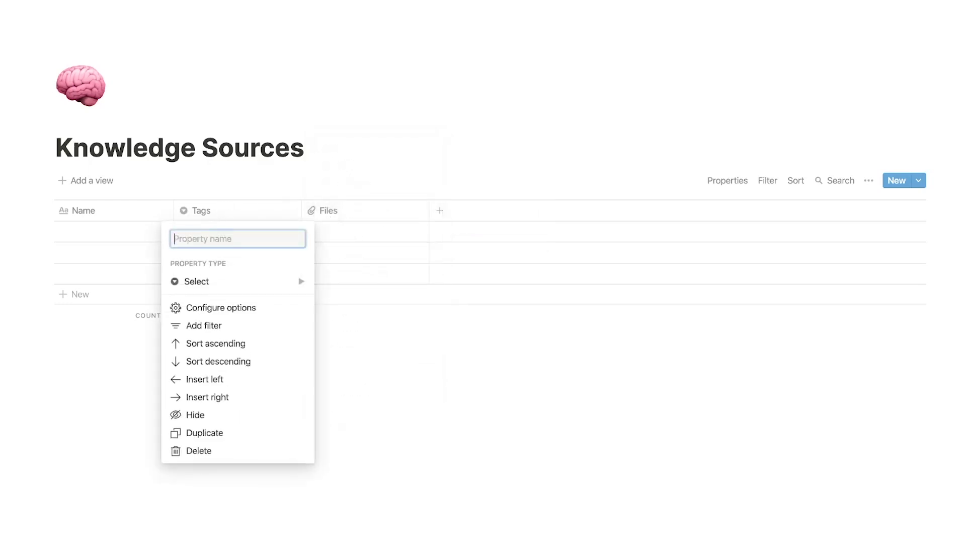
pyautogui.write('Ko')
pyautogui.press('Return')
# Step: Create Youtube Videos, Paid Courses and Seminar options in row 1, applying Seminar
pyautogui.click(245, 232)
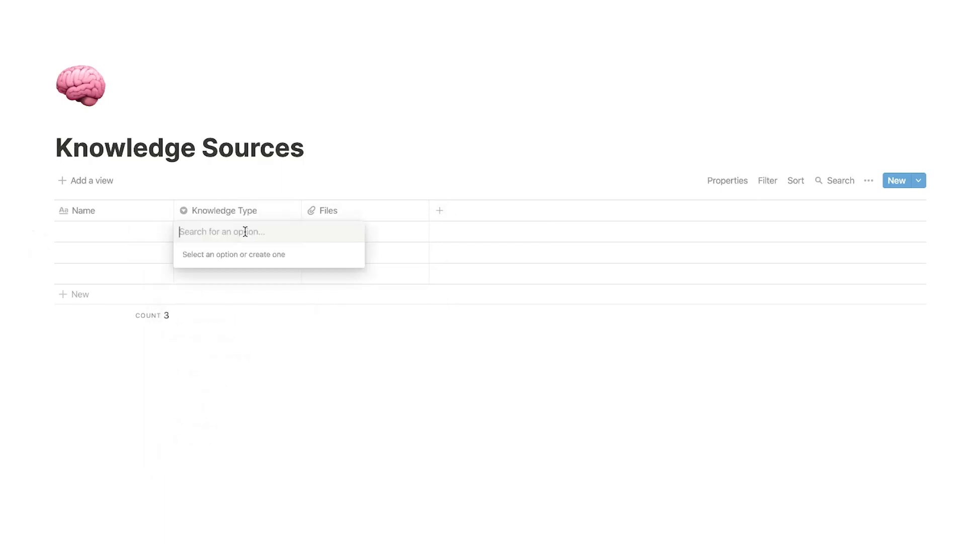
pyautogui.write('Youtub')
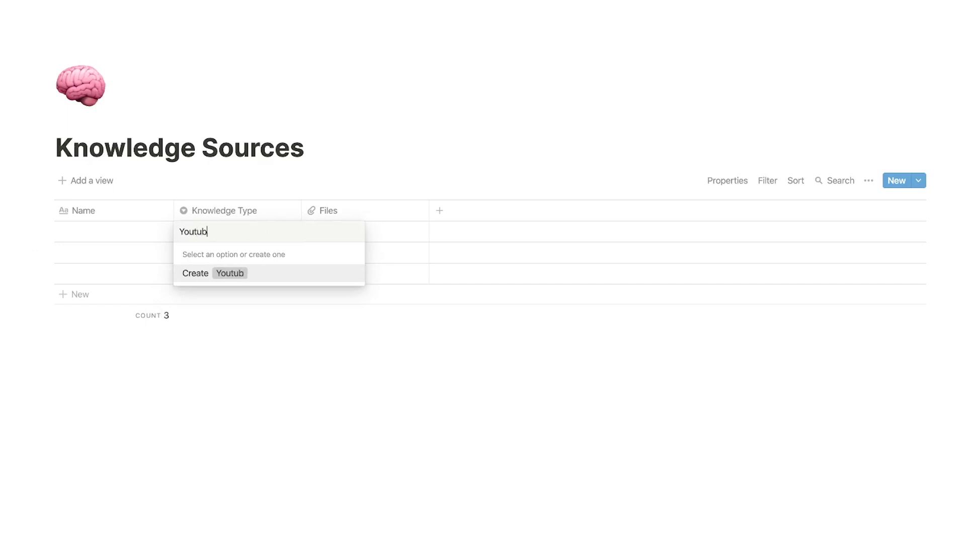
pyautogui.write('e Videos')
pyautogui.press('Return')
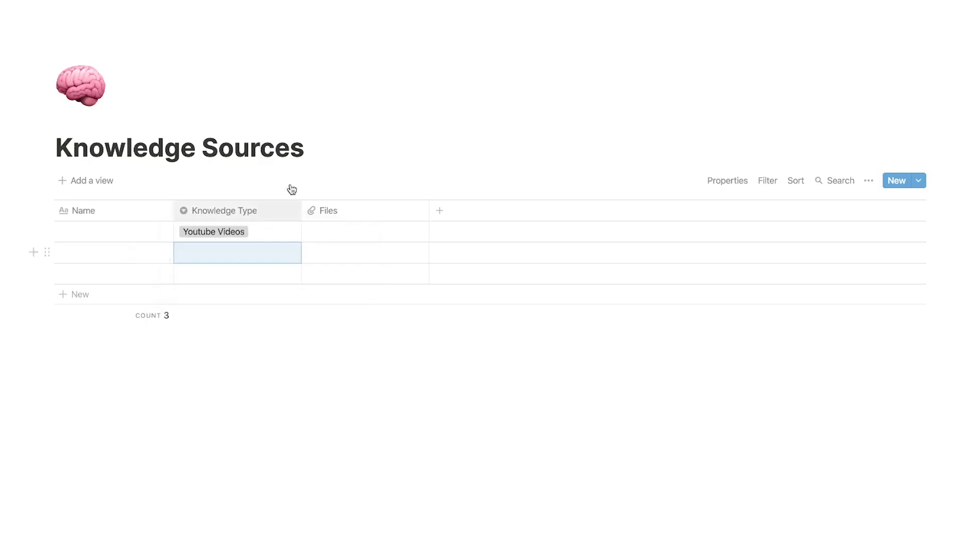
pyautogui.click(272, 232)
pyautogui.write('Courses')
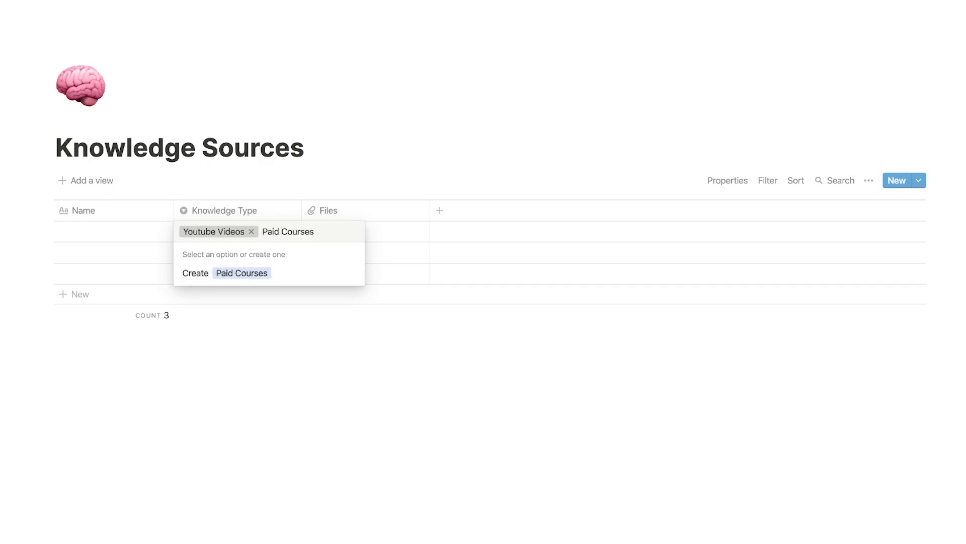
pyautogui.press('Return')
pyautogui.click(257, 234)
pyautogui.write('Seminar')
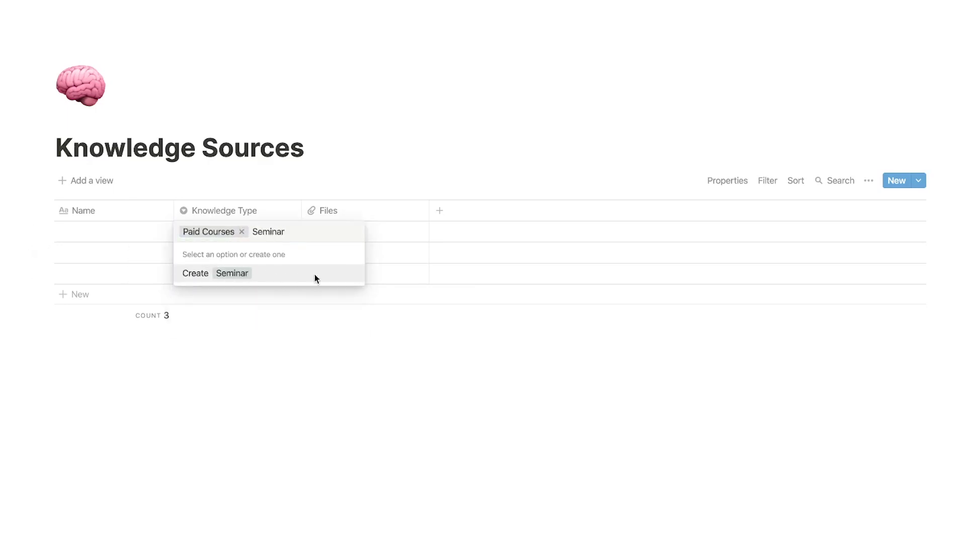
pyautogui.press('Return')
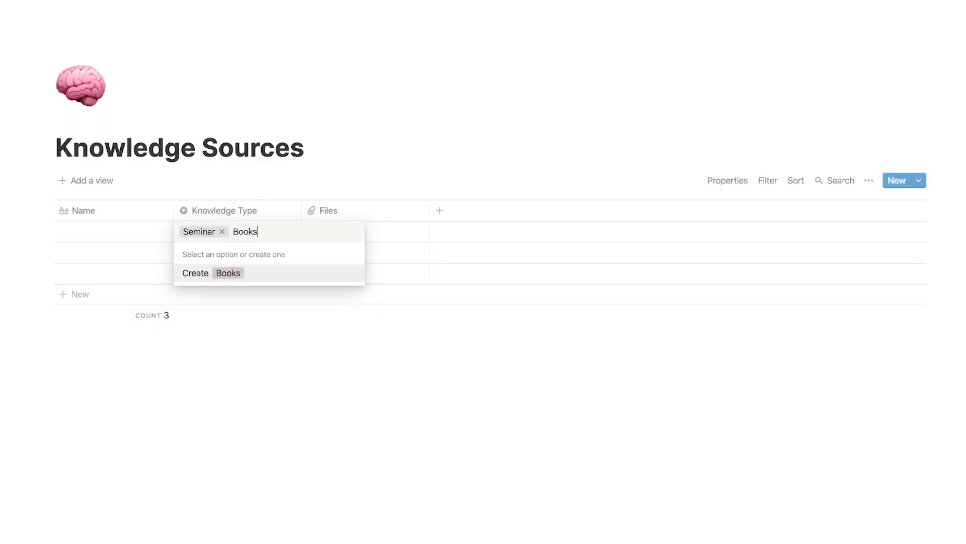
# Step: Add a Books option and rename it to Book
pyautogui.click(236, 274)
pyautogui.click(228, 232)
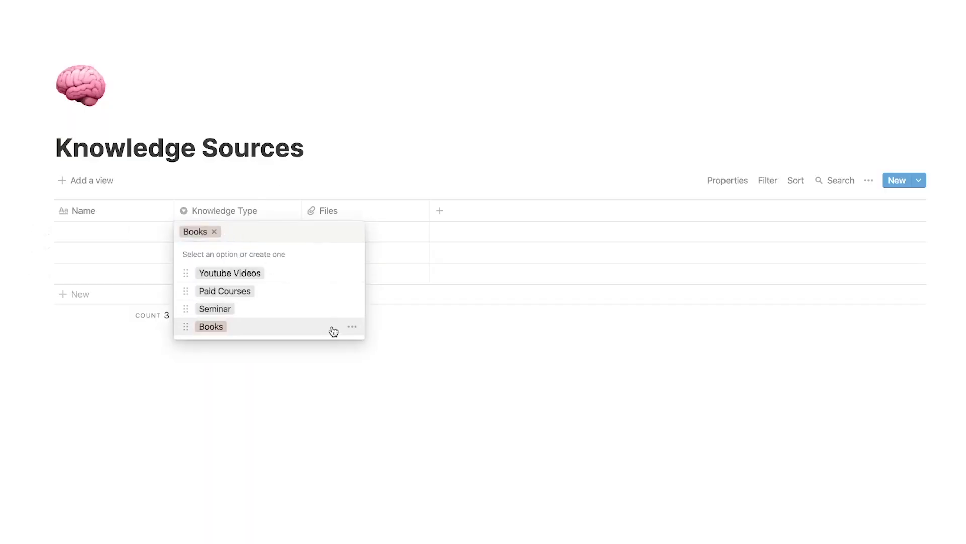
pyautogui.click(352, 328)
pyautogui.click(223, 227)
pyautogui.write('Book')
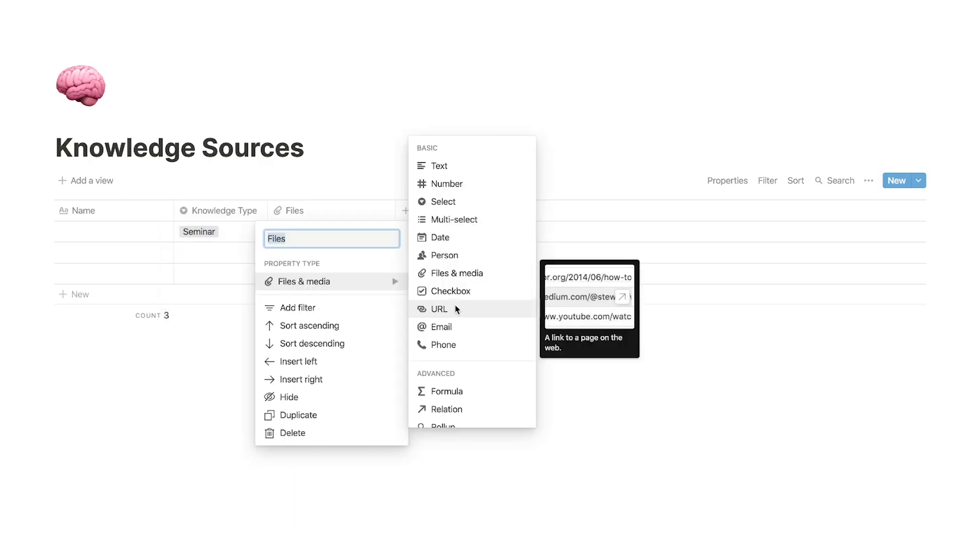
# Step: Change the Files column to a URL property named Source URL
pyautogui.click(438, 309)
pyautogui.click(308, 207)
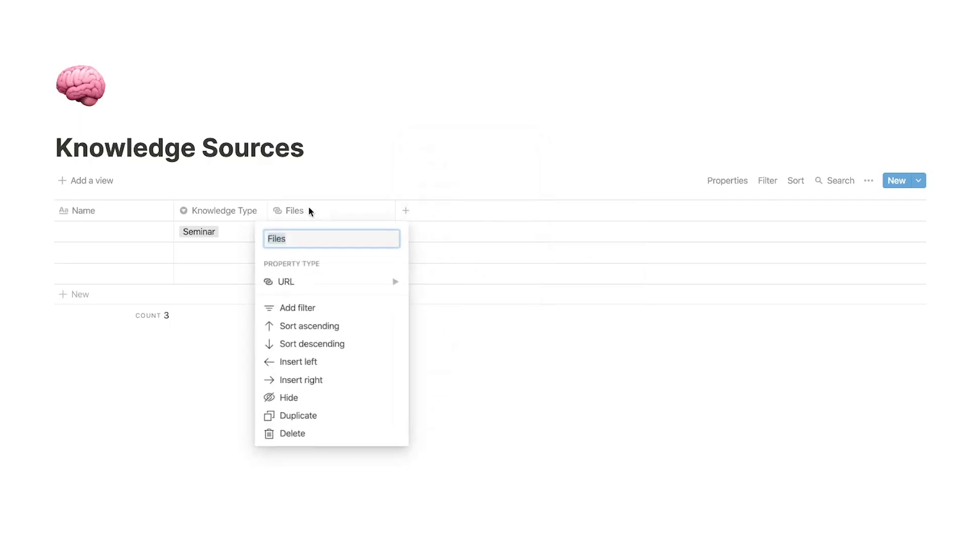
pyautogui.write('Sour')
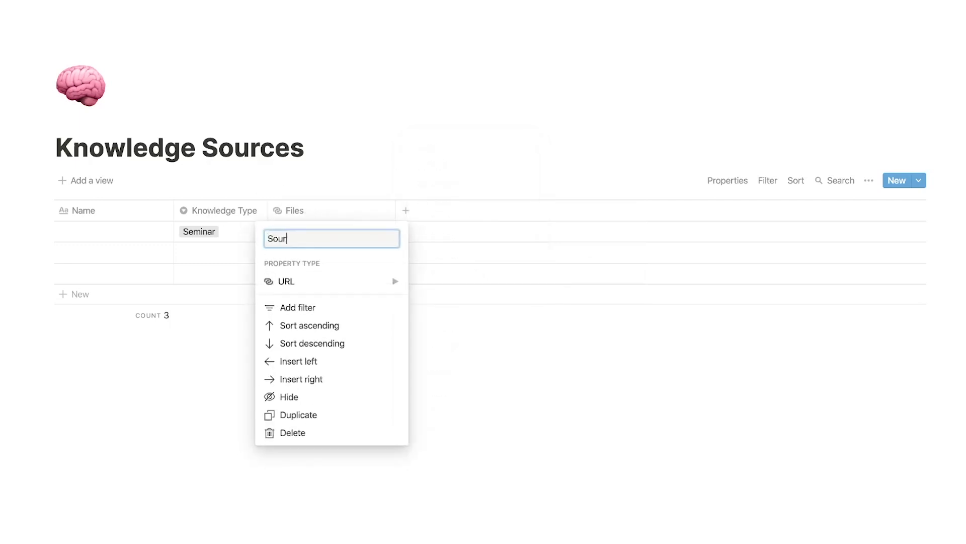
pyautogui.write('ce URL')
pyautogui.press('Return')
# Step: Create a new Blog knowledge type and apply it to row 1
pyautogui.click(201, 231)
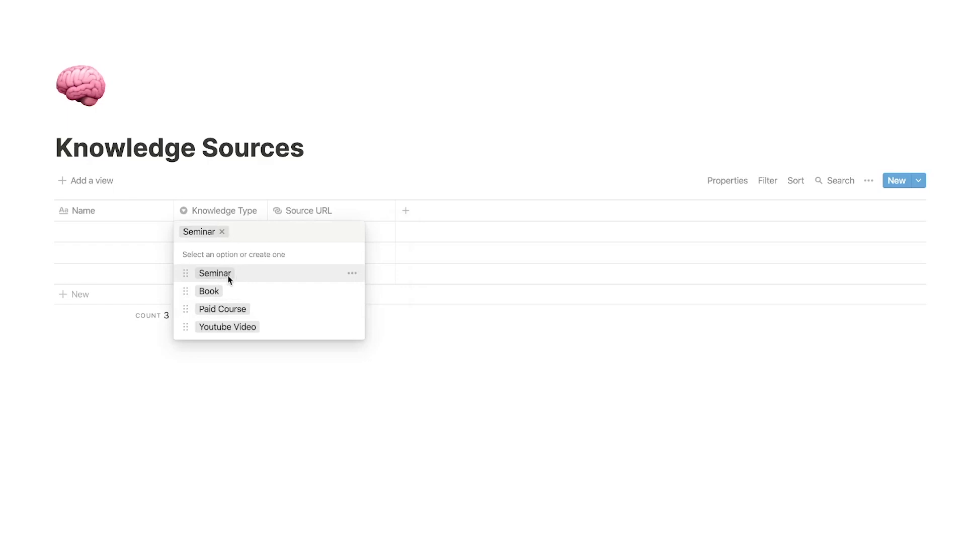
pyautogui.click(229, 308)
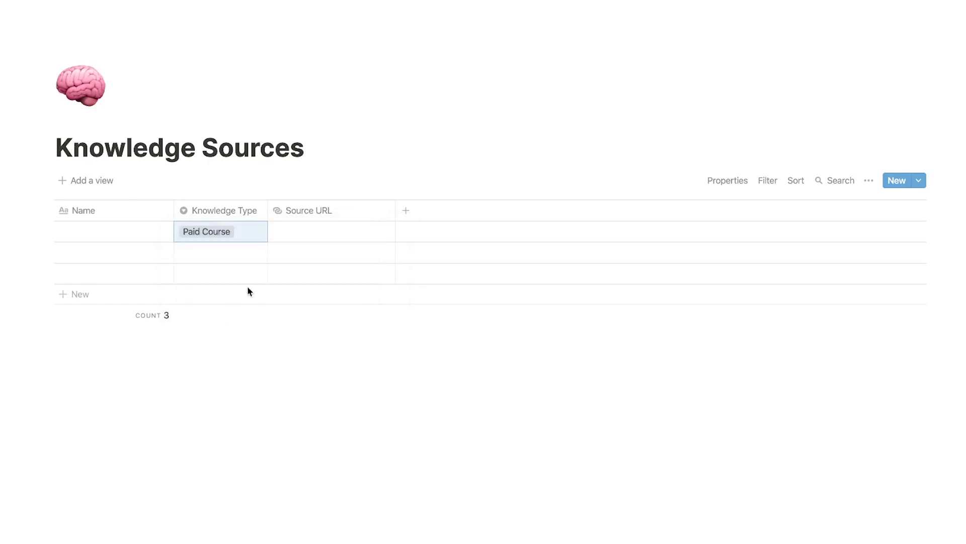
pyautogui.click(325, 234)
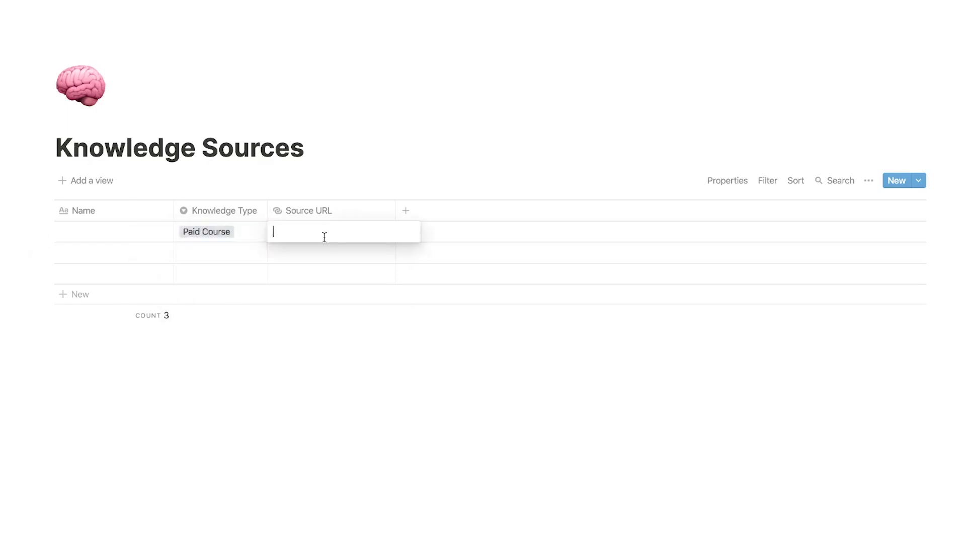
pyautogui.press('Escape')
pyautogui.click(225, 235)
pyautogui.press('Escape')
pyautogui.click(234, 231)
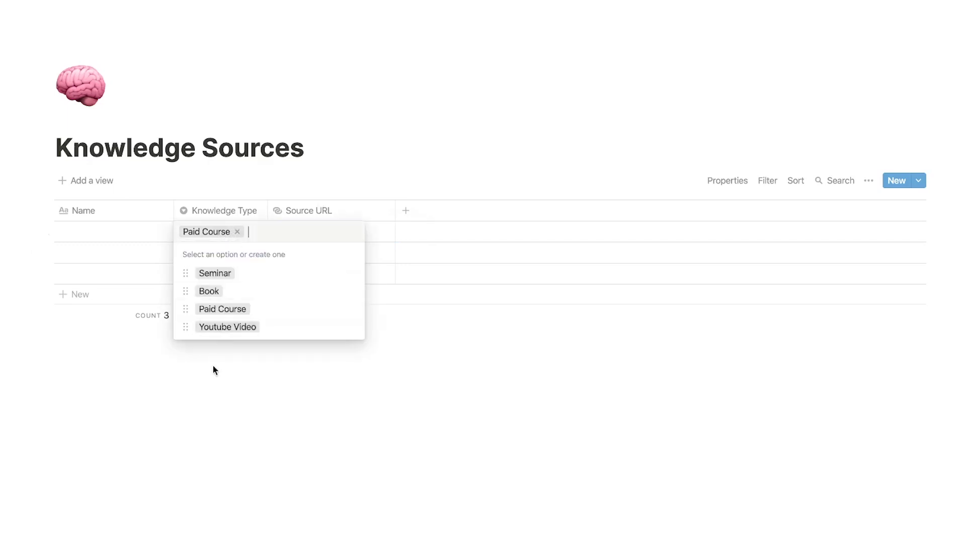
pyautogui.click(228, 327)
pyautogui.click(247, 235)
pyautogui.write('B')
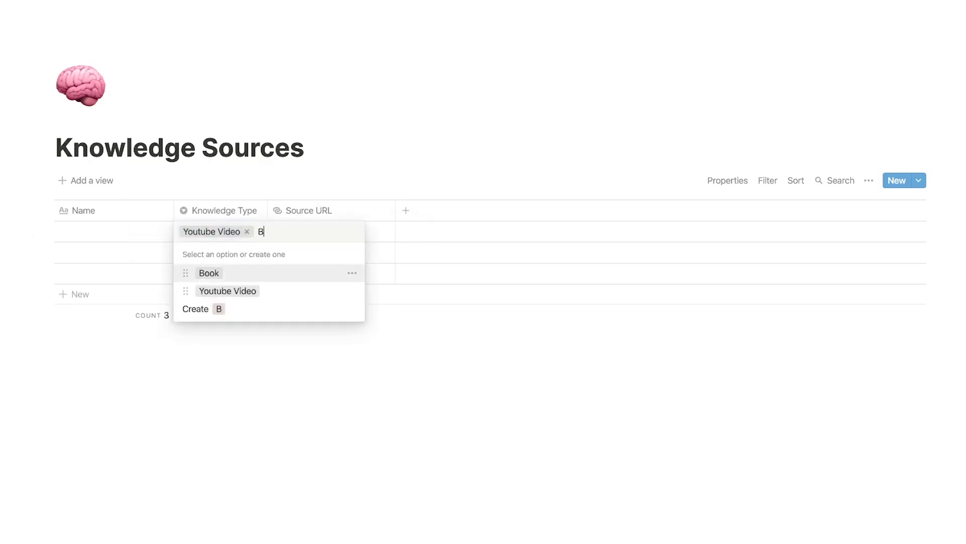
pyautogui.write('log')
pyautogui.click(246, 274)
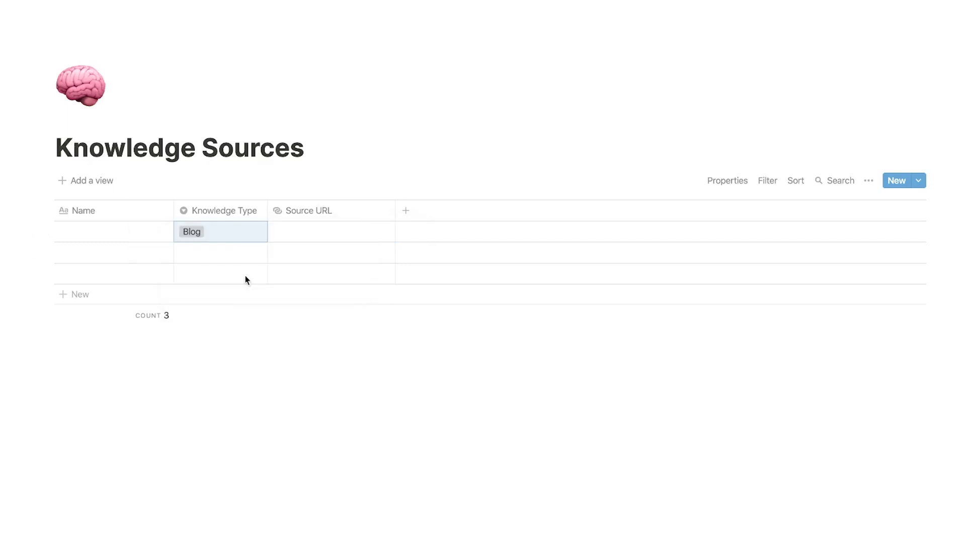
# Step: Give the Blog option the Default colour
pyautogui.click(246, 235)
pyautogui.click(352, 346)
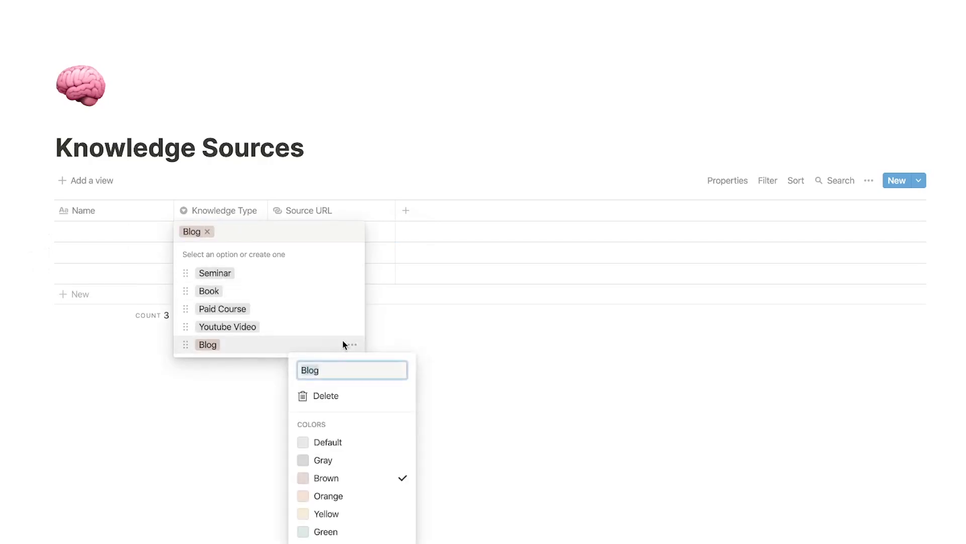
pyautogui.click(331, 440)
pyautogui.press('Escape')
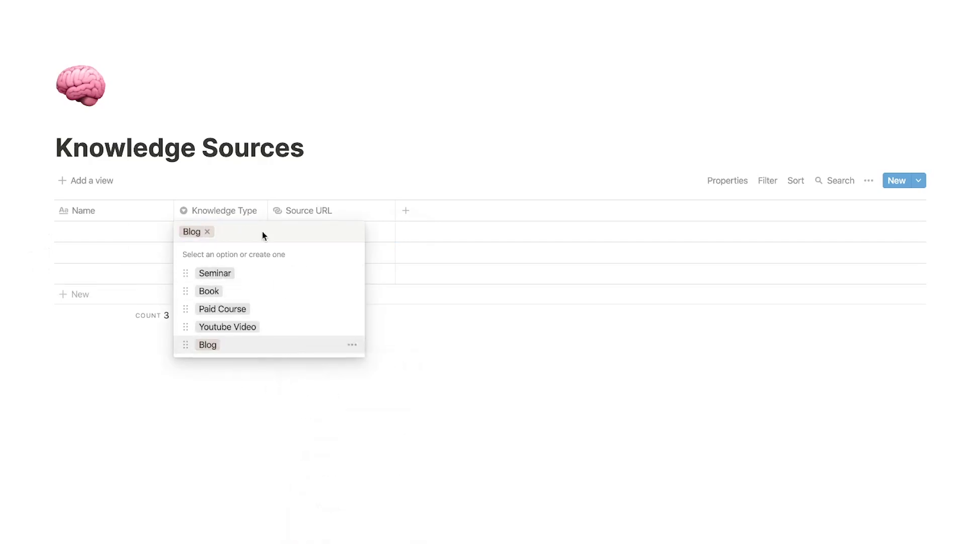
pyautogui.press('Escape')
# Step: Narrow the Source URL column and begin editing row 1's Name
pyautogui.moveTo(394, 210); pyautogui.dragTo(348, 211)
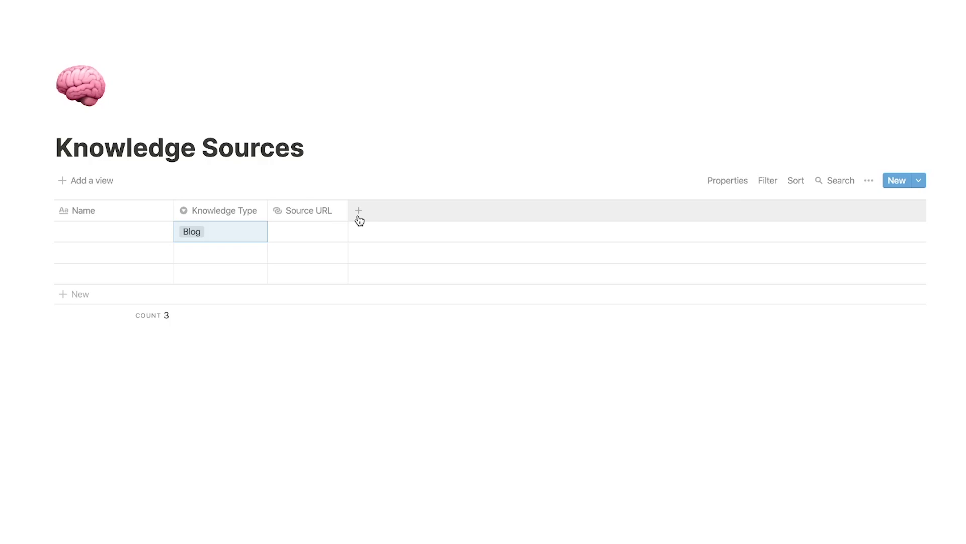
pyautogui.click(202, 237)
pyautogui.click(125, 238)
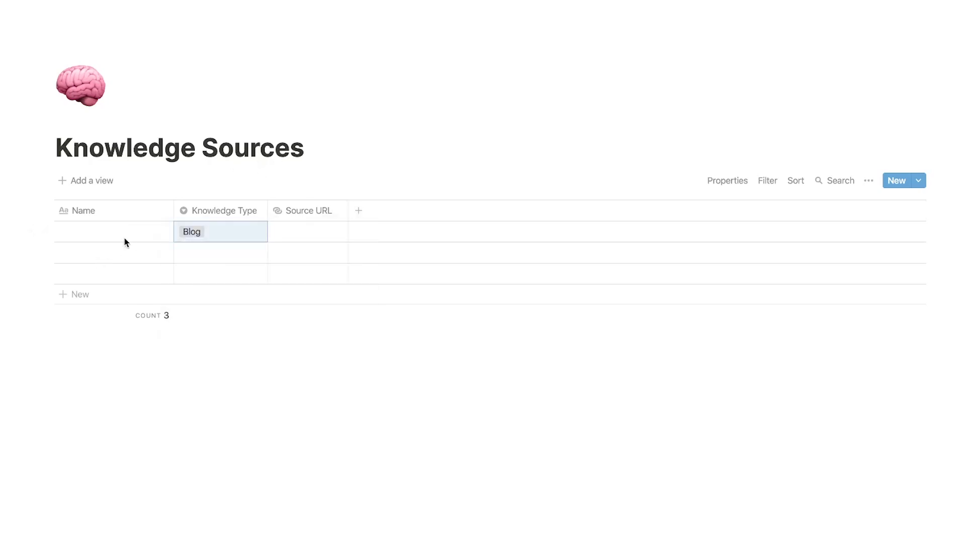
pyautogui.click(124, 237)
pyautogui.press('Escape')
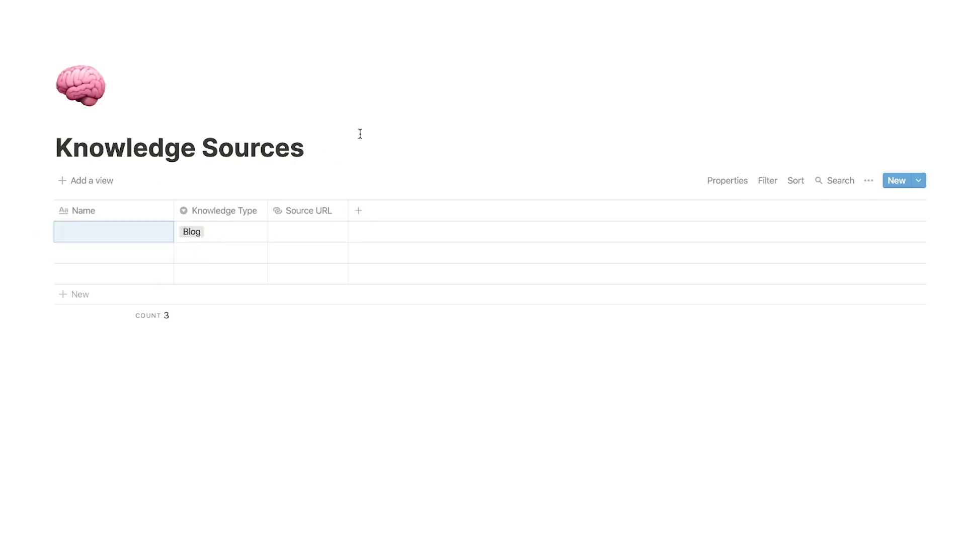
pyautogui.click(107, 236)
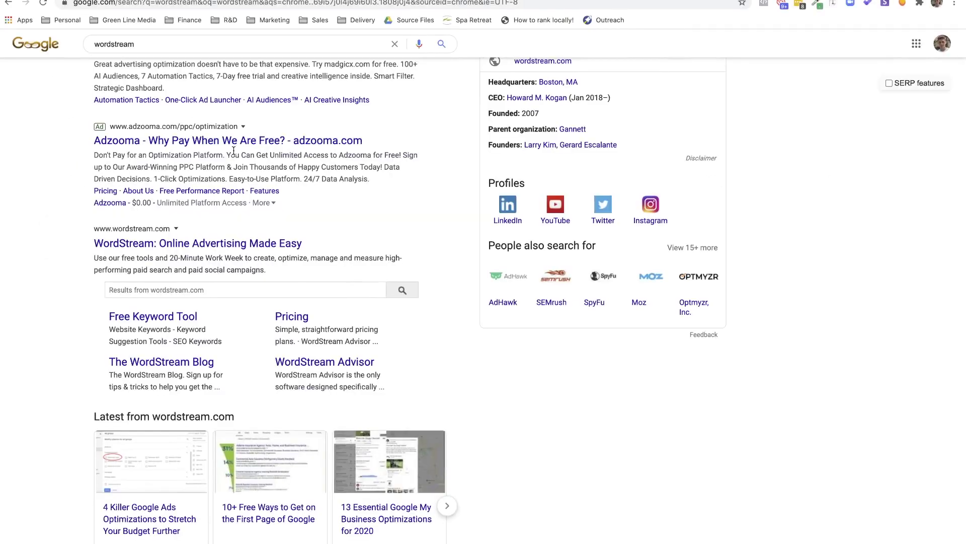
# Step: On the WordStream blog, open '4 Killer Google Ads Optimizations to Stretch Your Budget Further' and copy its title
pyautogui.scroll(2, 225, 159)
pyautogui.scroll(-1, 226, 159)
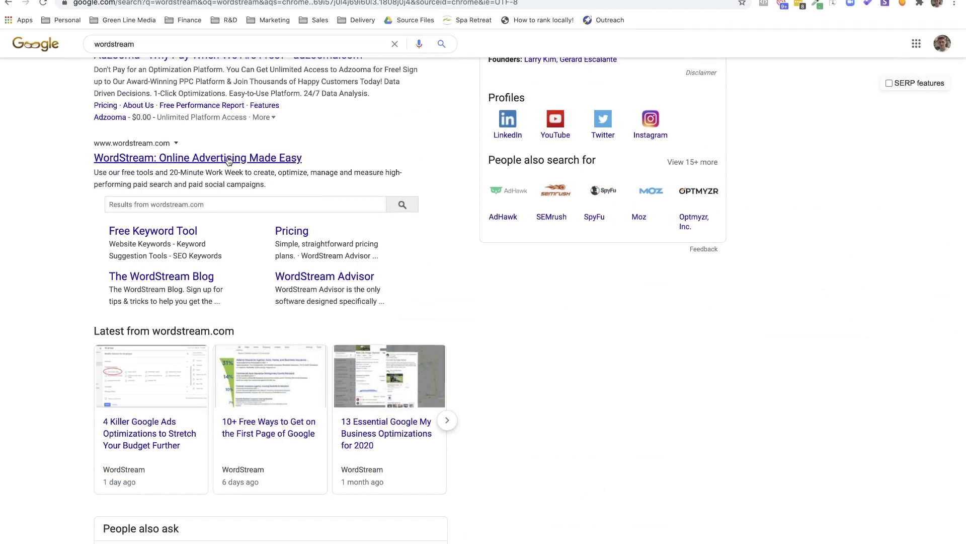
pyautogui.click(156, 158)
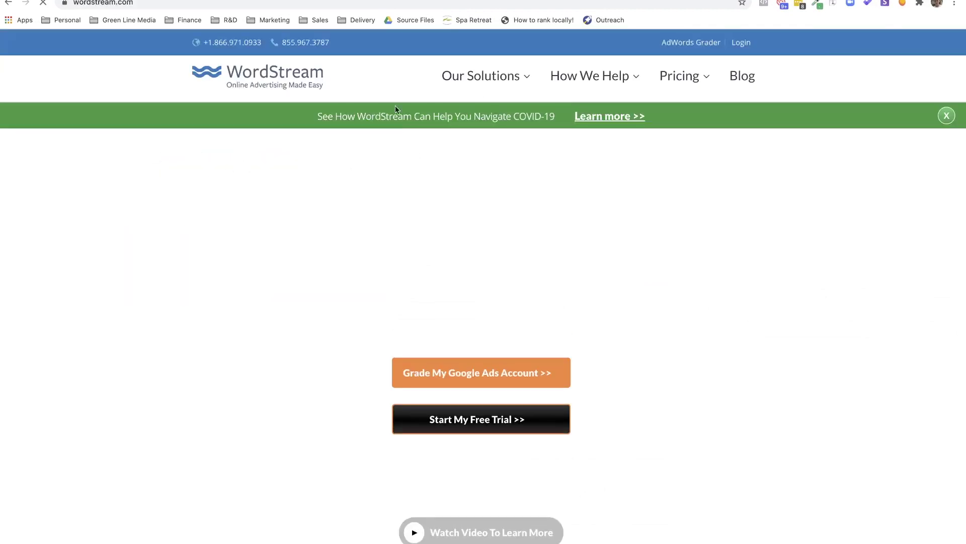
pyautogui.moveTo(546, 86)
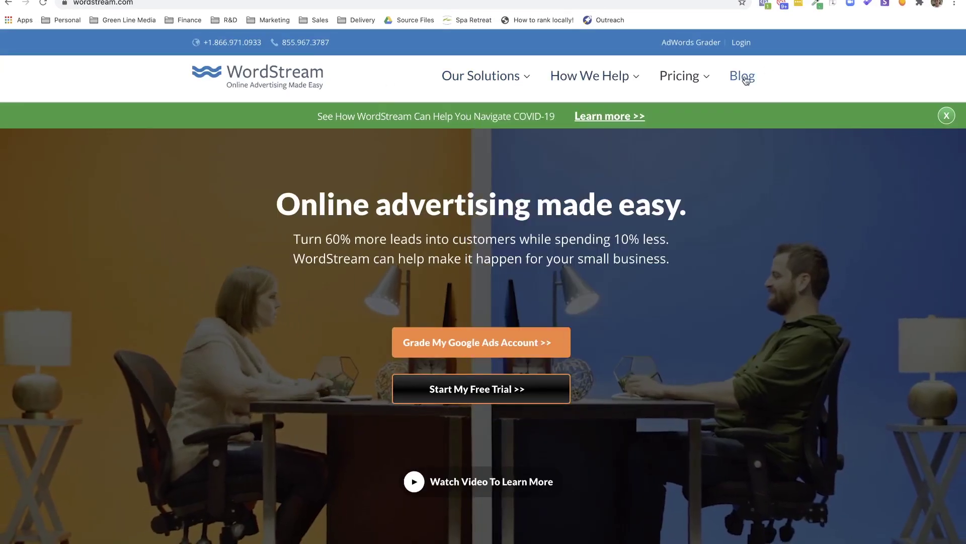
pyautogui.click(741, 76)
pyautogui.scroll(-4, 324, 201)
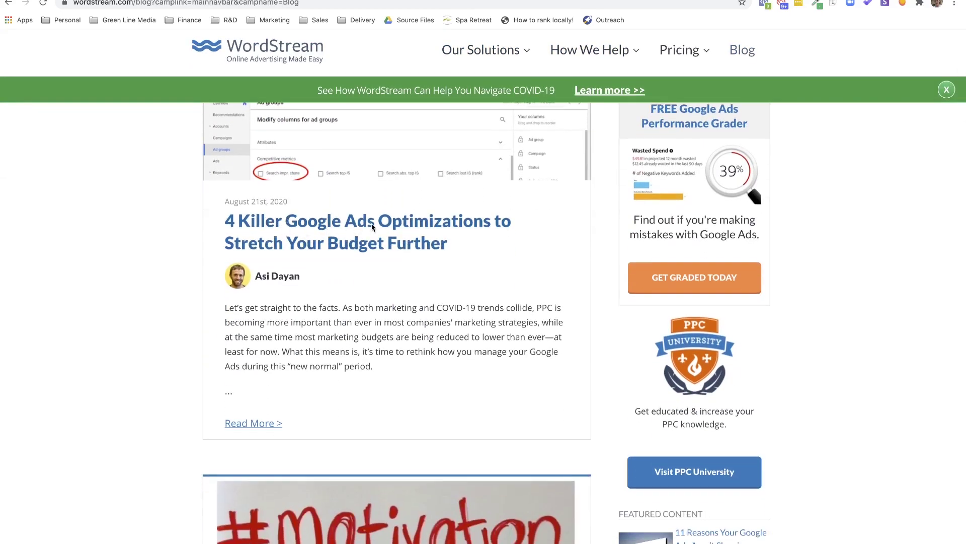
pyautogui.click(387, 223)
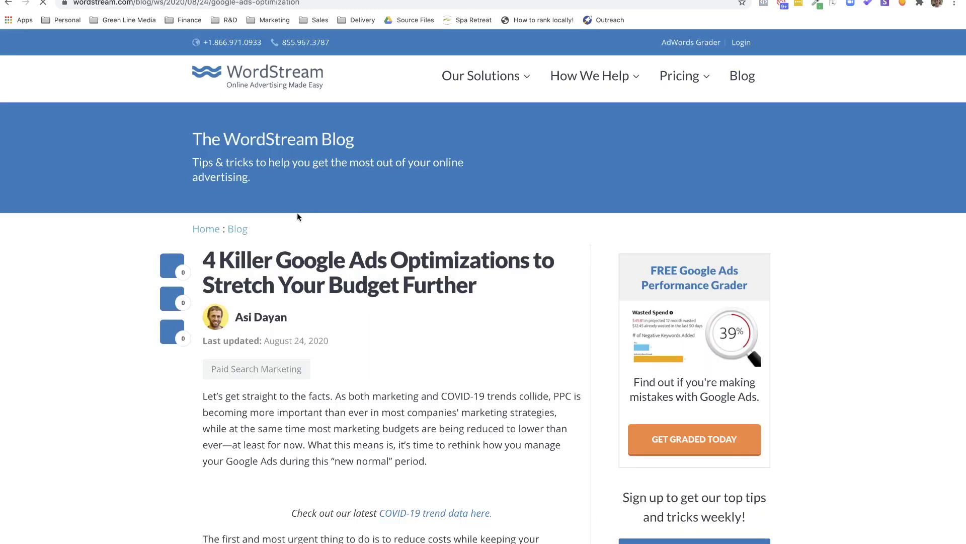
pyautogui.scroll(-3, 302, 212)
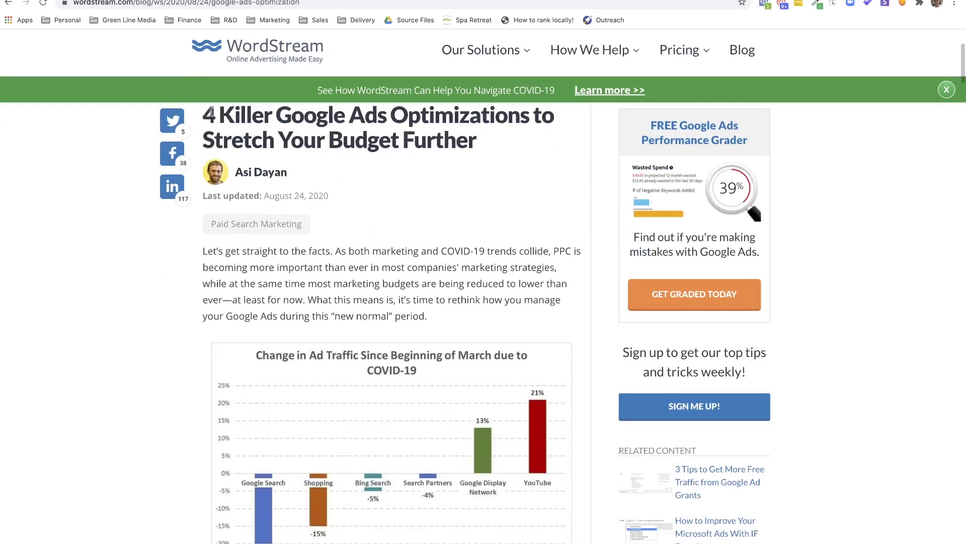
pyautogui.moveTo(204, 111); pyautogui.dragTo(482, 156)
pyautogui.hotkey('ctrl', 'c')
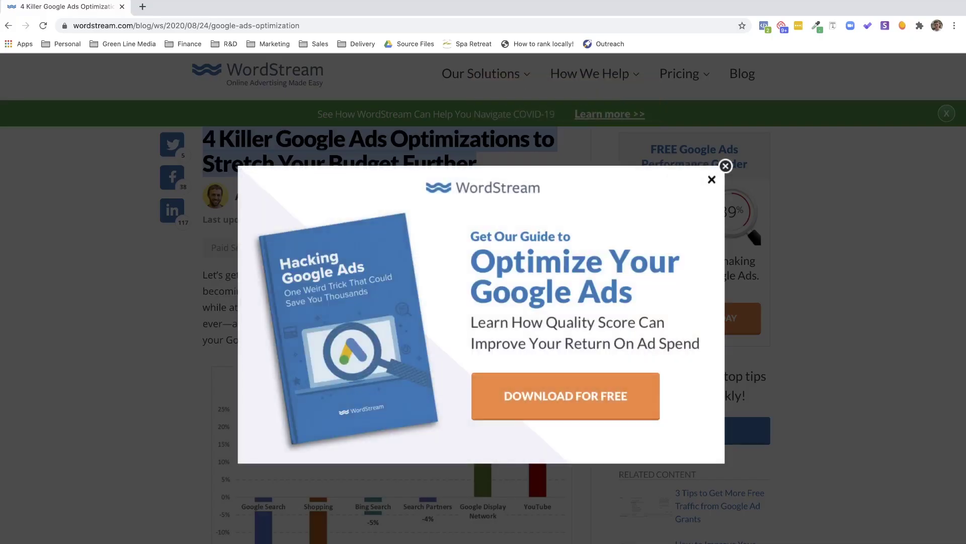
pyautogui.press('ctrl+super+f')
pyautogui.click(220, 198)
# Step: Paste the article title as row 1's Name and its WordStream address as Source URL
pyautogui.hotkey('ctrl', 'v')
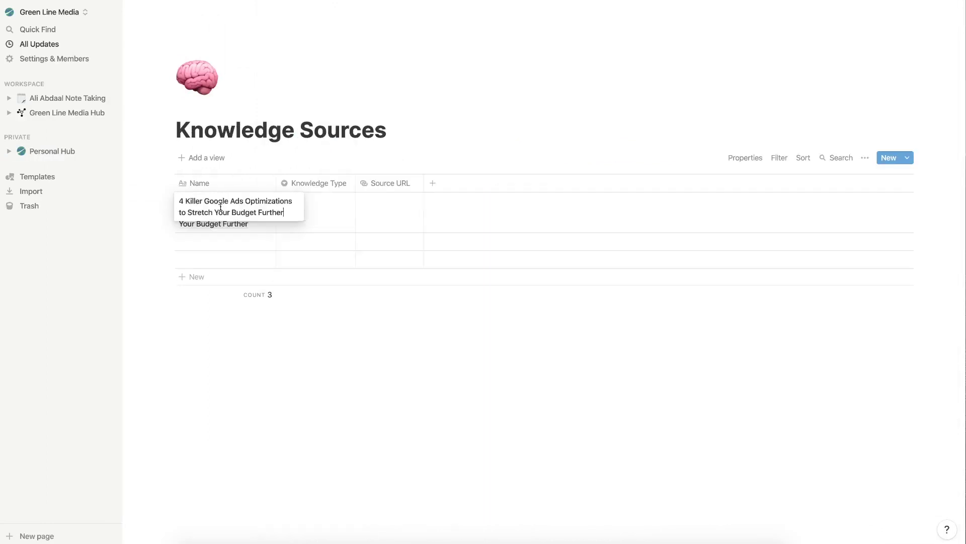
pyautogui.press('Return')
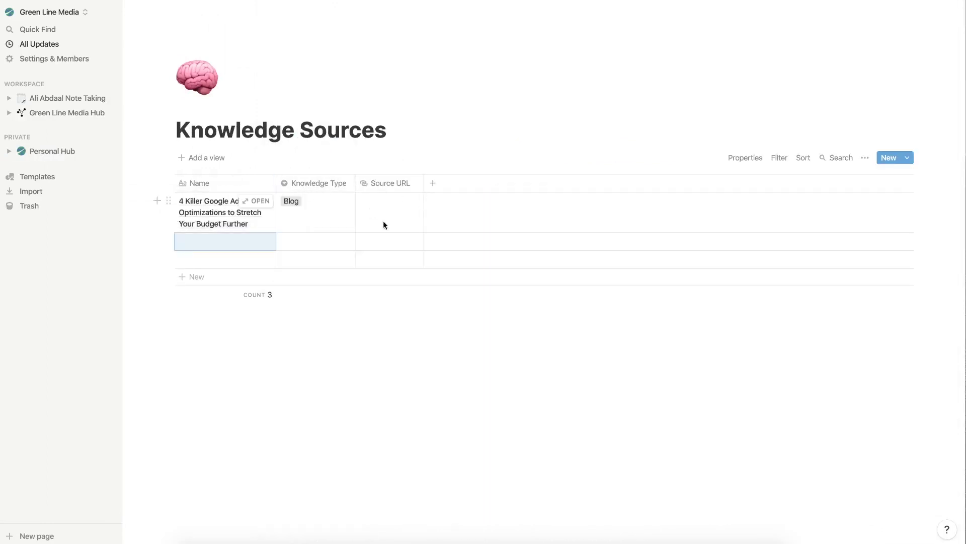
pyautogui.click(259, 538)
pyautogui.click(438, 15)
pyautogui.press('super+c')
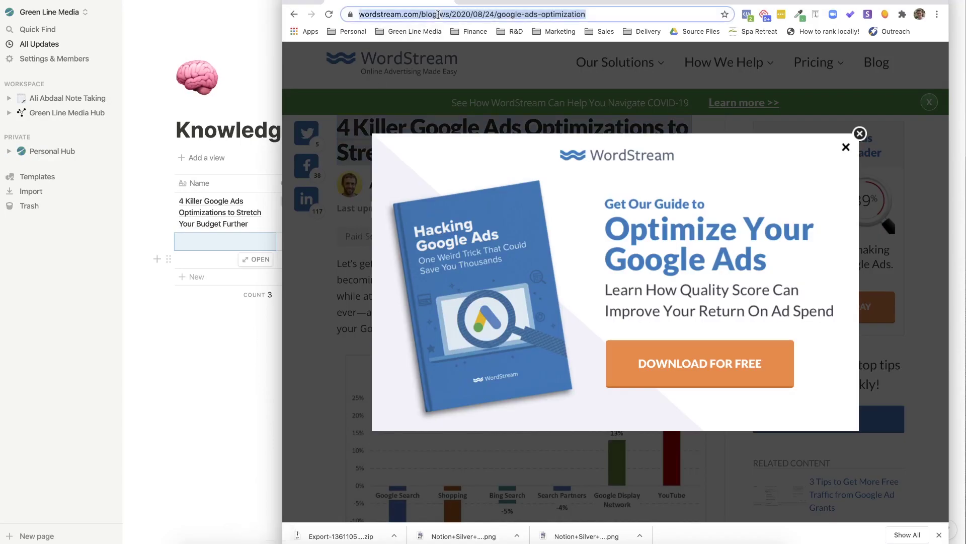
pyautogui.press('super+Tab')
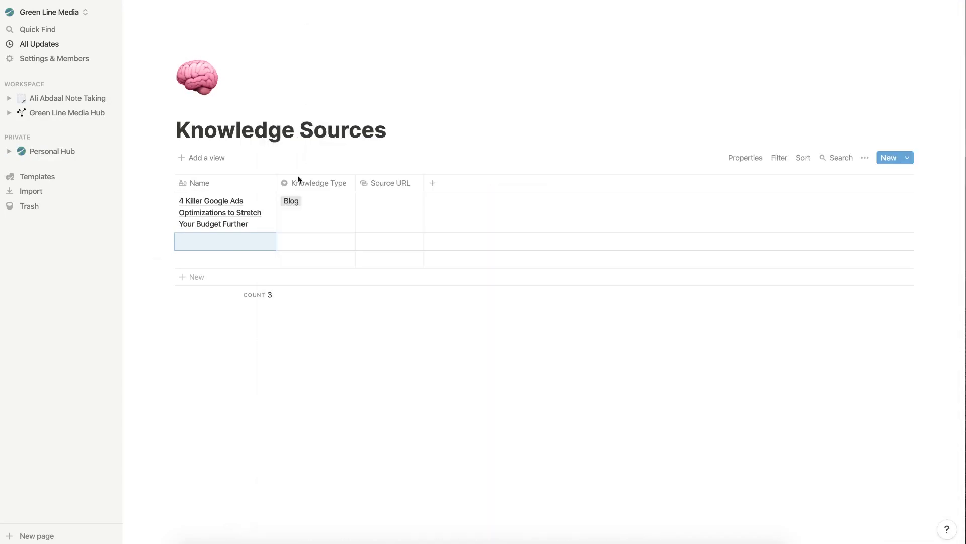
pyautogui.click(397, 207)
pyautogui.press('super+v')
pyautogui.press('Return')
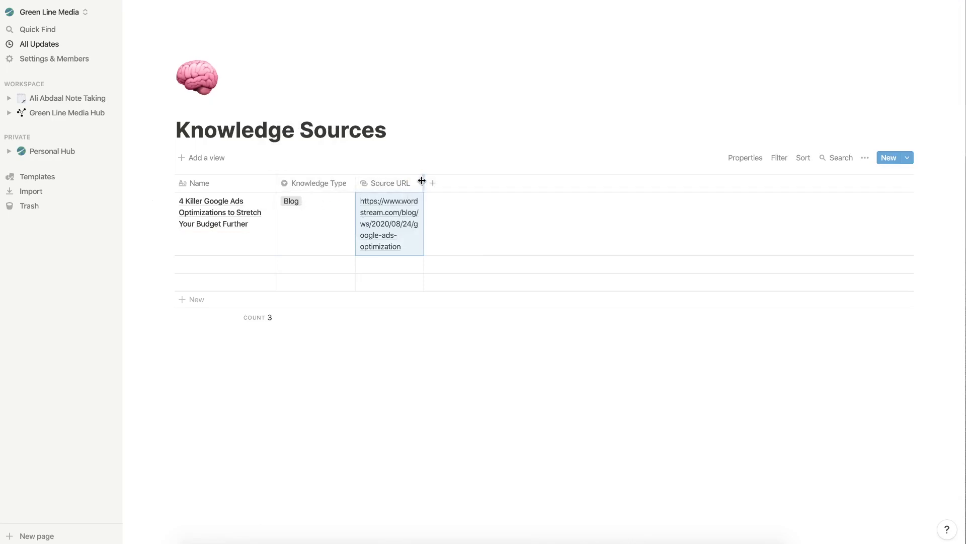
pyautogui.press('super+Tab')
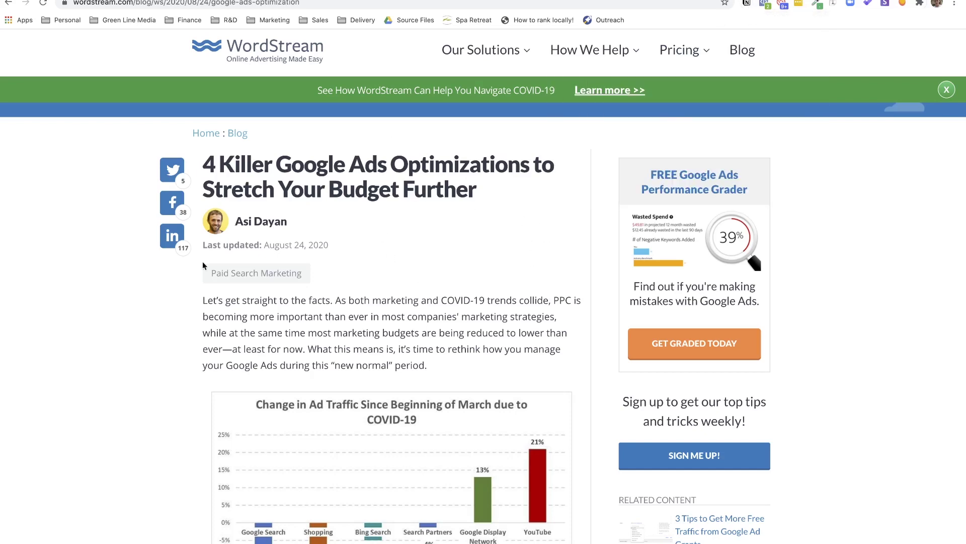
# Step: Clip the WordStream article with Web Clipper into Ali Abdaal Note Taking and view it in Notion
pyautogui.scroll(-4, 381, 258)
pyautogui.scroll(5, 380, 259)
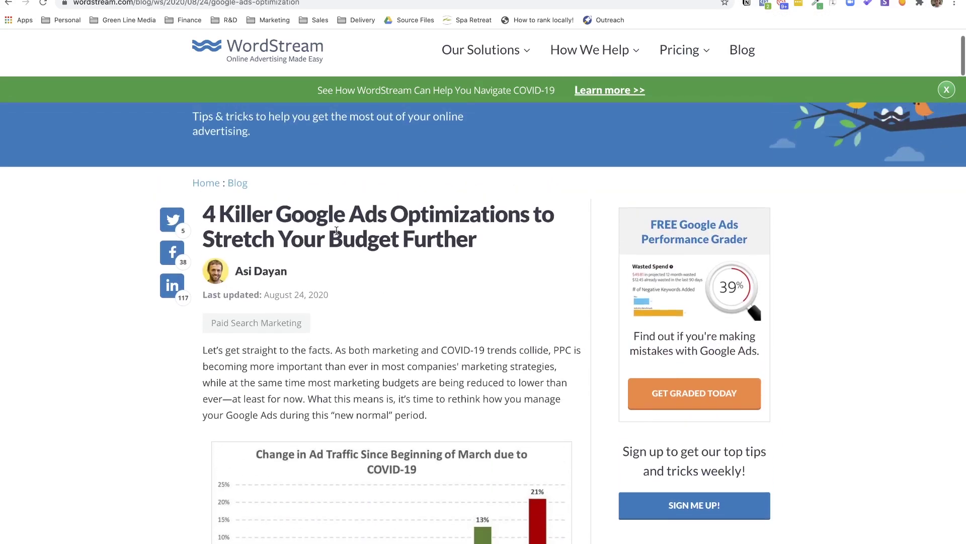
pyautogui.hotkey('ctrl', 'Tab')
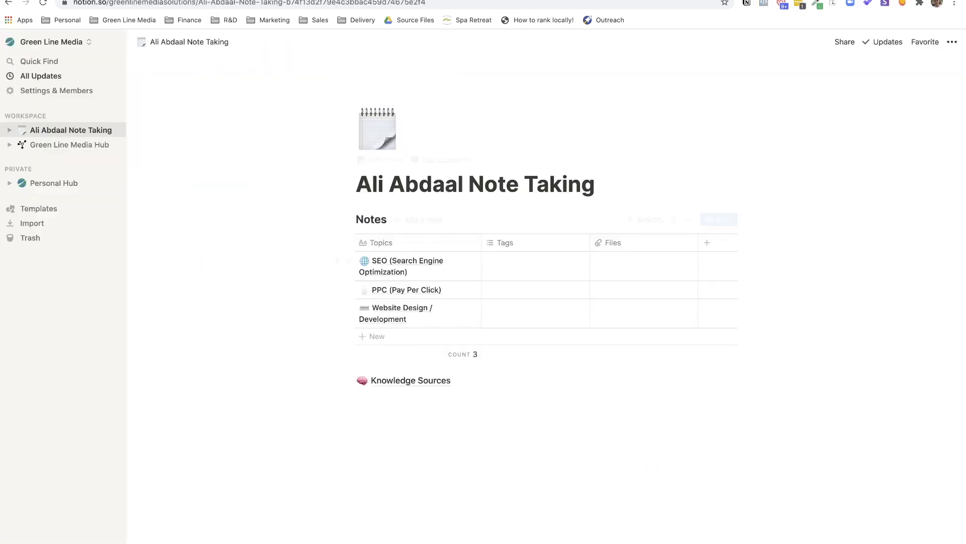
pyautogui.hotkey('ctrl', 'shift', 'Tab')
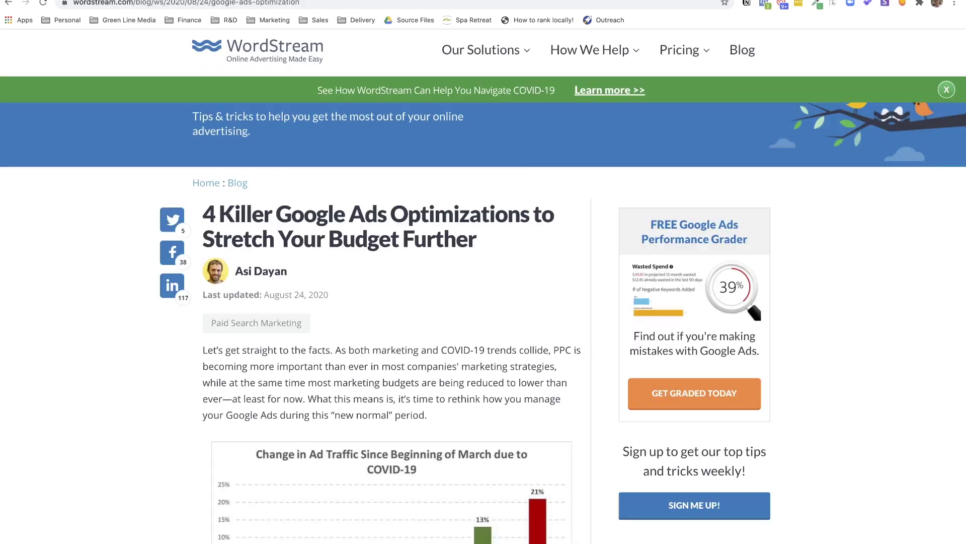
pyautogui.click(747, 4)
pyautogui.click(694, 94)
pyautogui.click(655, 122)
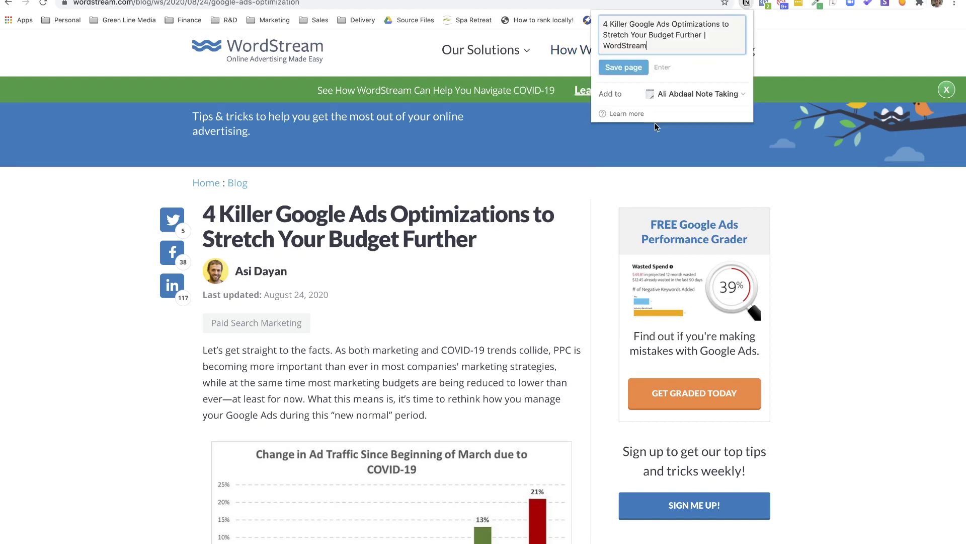
pyautogui.click(635, 68)
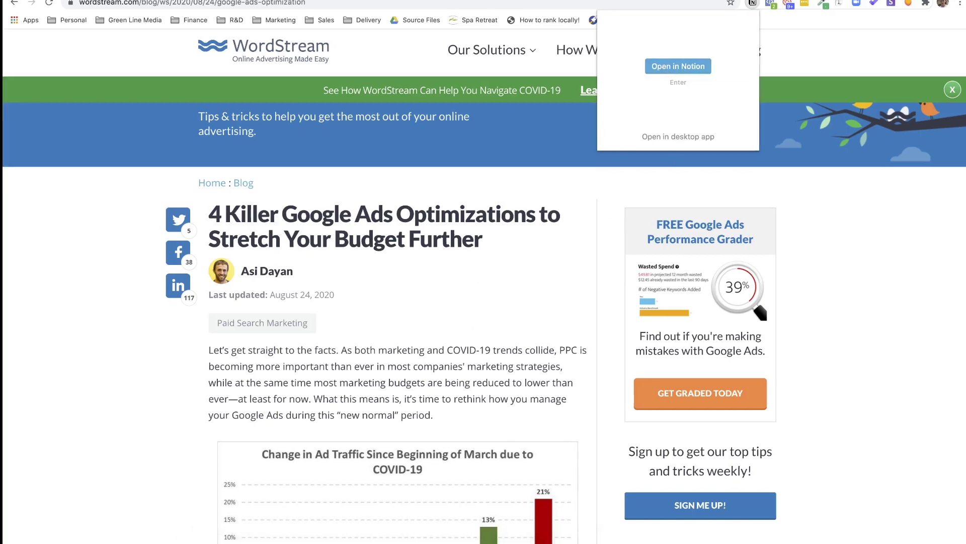
pyautogui.click(283, 538)
pyautogui.click(76, 99)
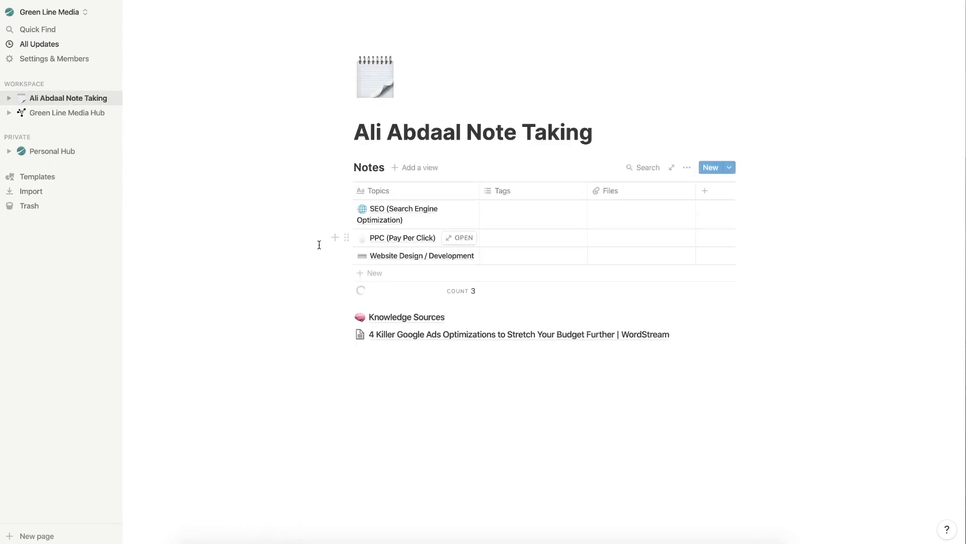
pyautogui.click(381, 334)
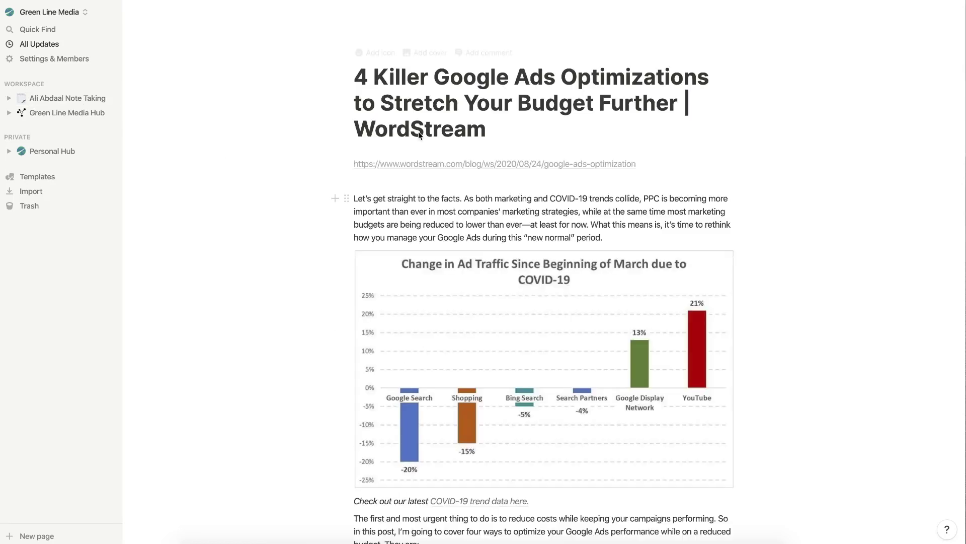
pyautogui.scroll(-3, 418, 132)
pyautogui.scroll(-20, 420, 136)
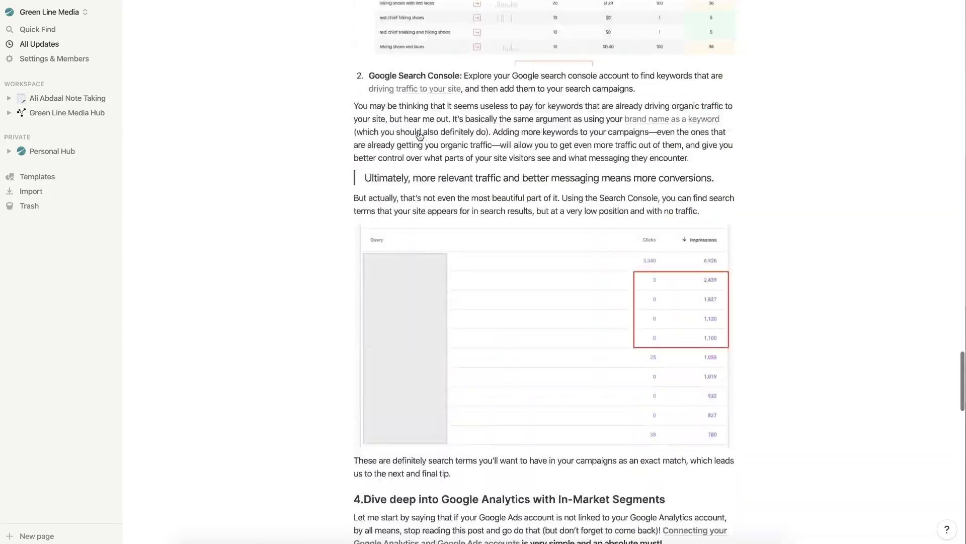
pyautogui.scroll(20, 419, 136)
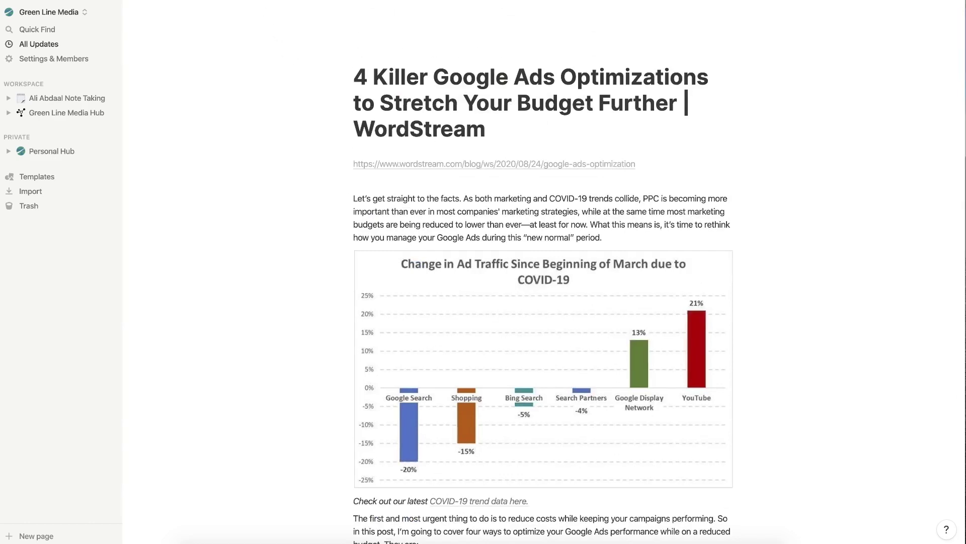
pyautogui.press('super+bracketleft')
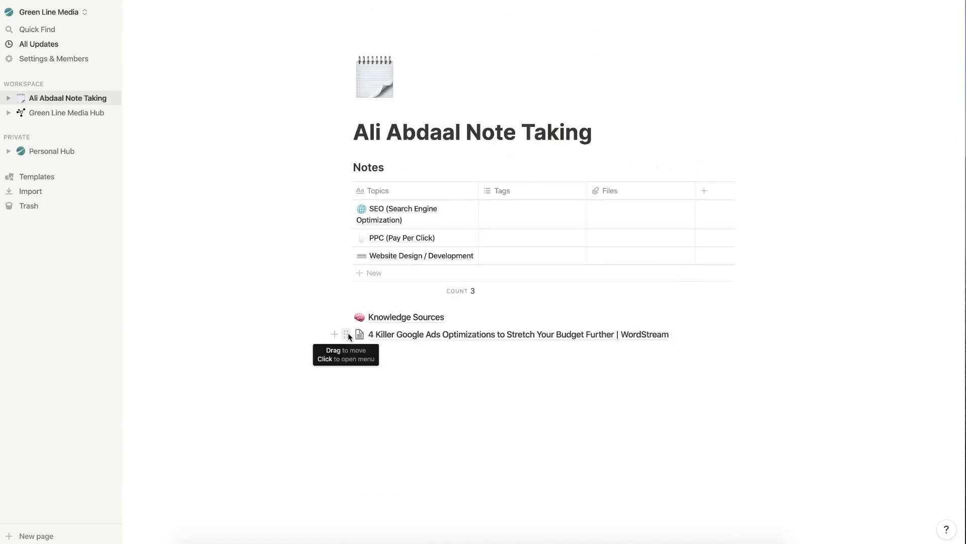
pyautogui.moveTo(347, 331); pyautogui.dragTo(365, 318)
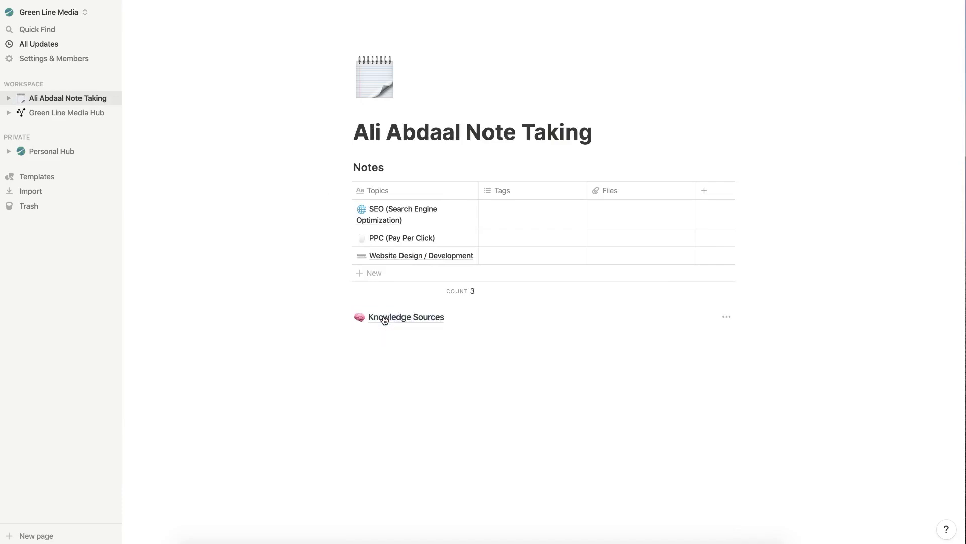
# Step: Set the clipped article's Knowledge Type to Blog and paste its copied link into Source URL
pyautogui.click(372, 318)
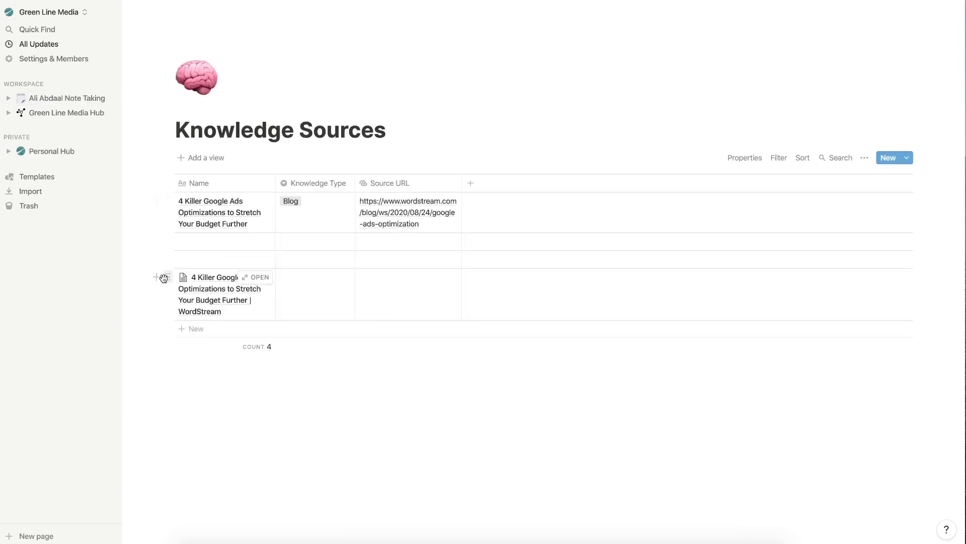
pyautogui.click(319, 278)
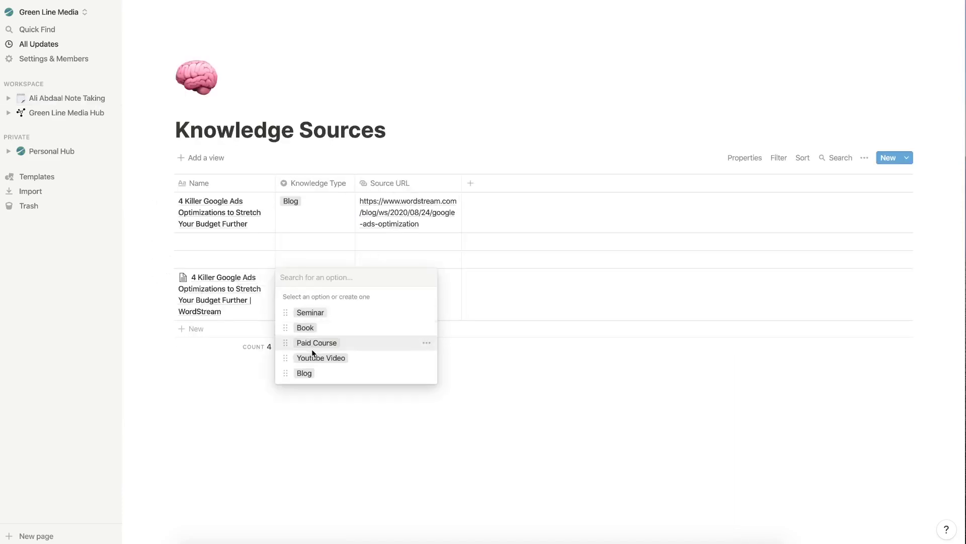
pyautogui.click(310, 371)
pyautogui.click(398, 276)
pyautogui.press('Escape')
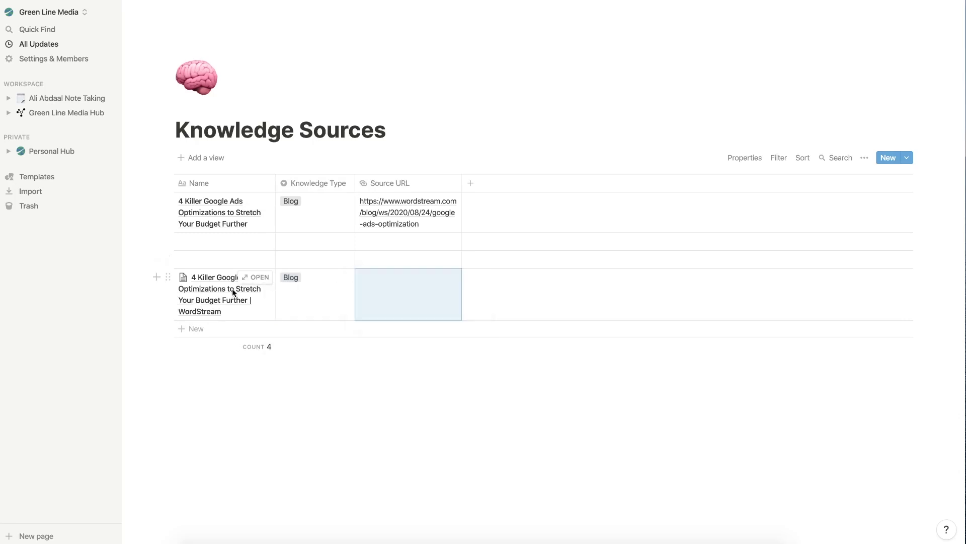
pyautogui.click(256, 277)
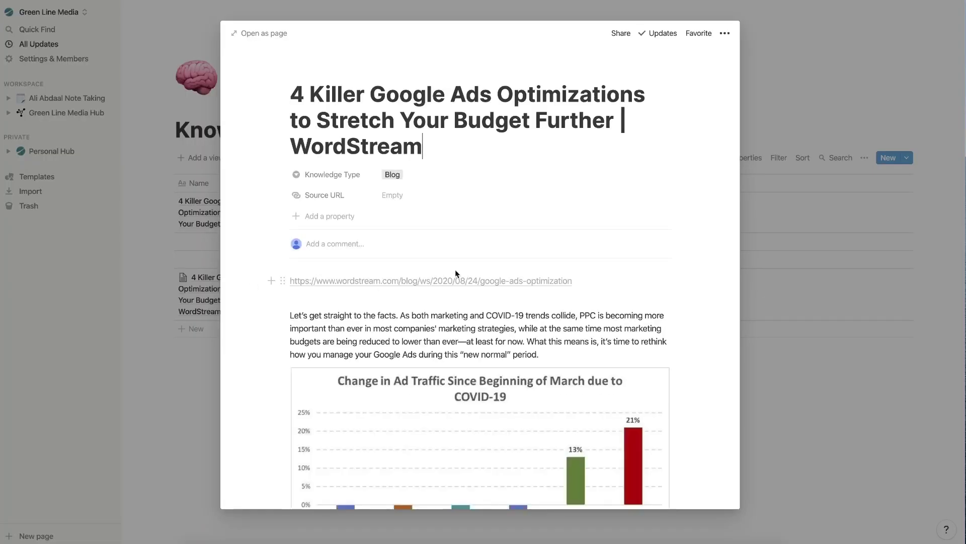
pyautogui.rightClick(341, 282)
pyautogui.click(392, 363)
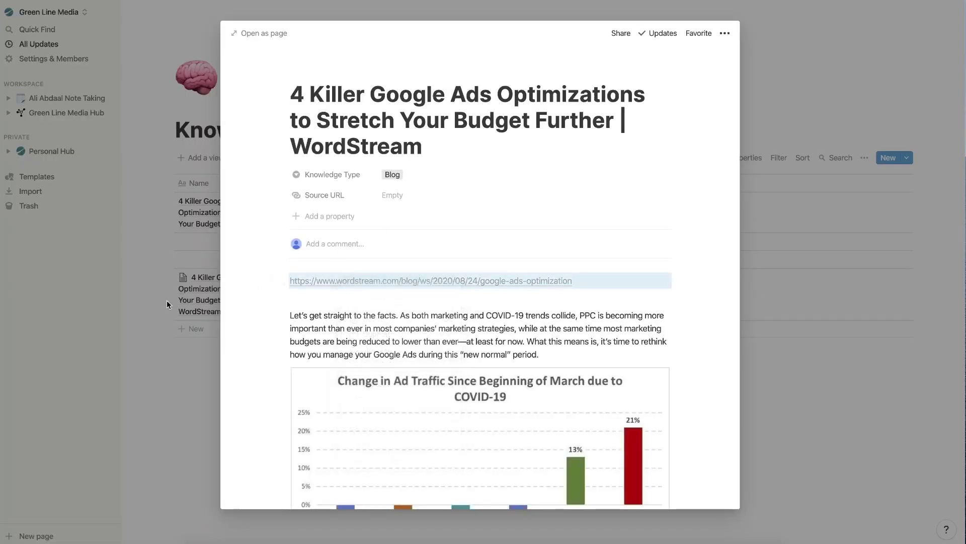
pyautogui.click(167, 300)
pyautogui.click(427, 278)
pyautogui.hotkey('ctrl', 'v')
pyautogui.press('Escape')
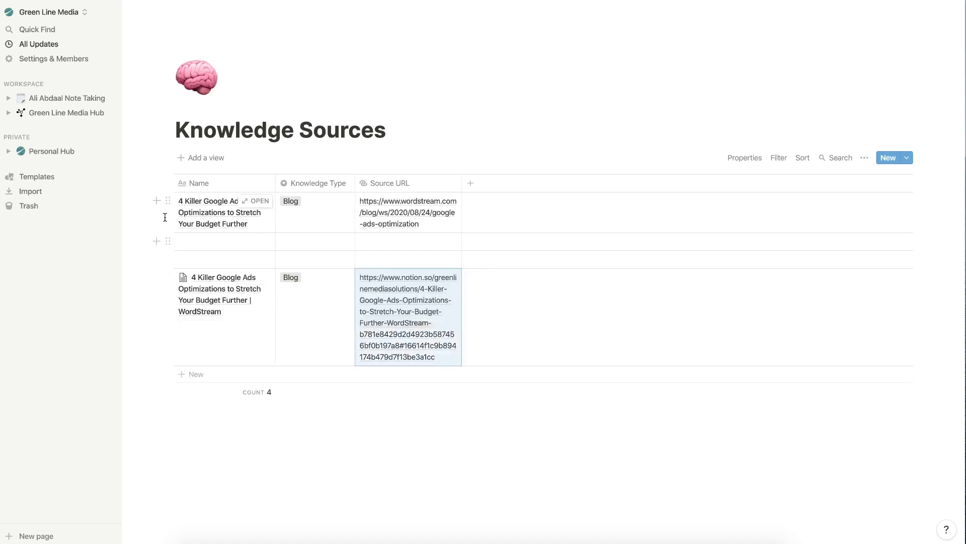
# Step: Delete the old manual entry and blank rows, then paste the wordstream.com address into Source URL
pyautogui.click(167, 201)
pyautogui.click(87, 166)
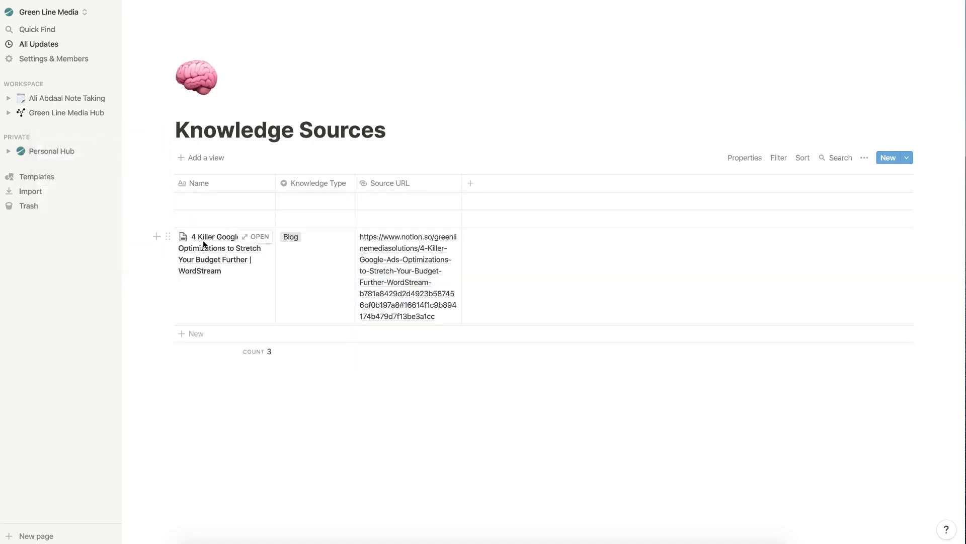
pyautogui.click(167, 218)
pyautogui.click(99, 184)
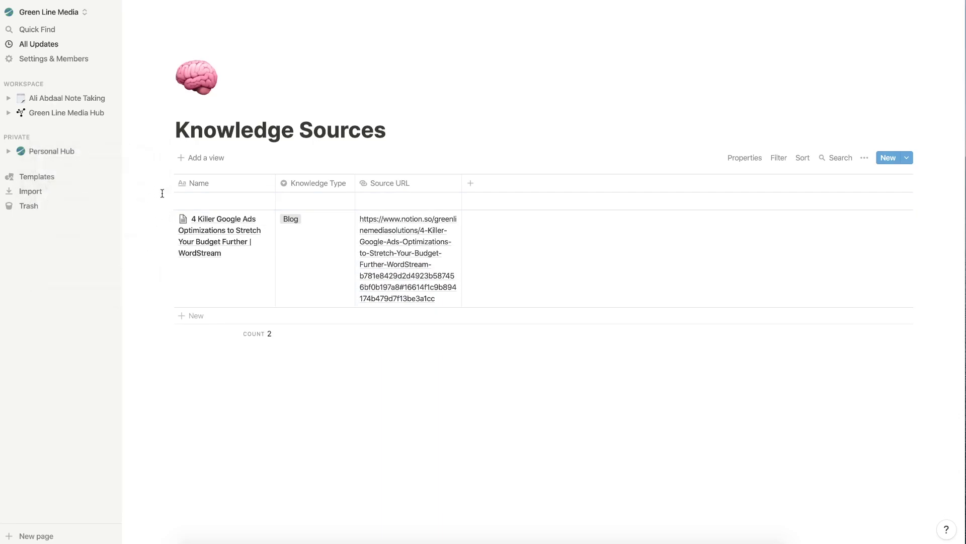
pyautogui.click(168, 200)
pyautogui.click(83, 166)
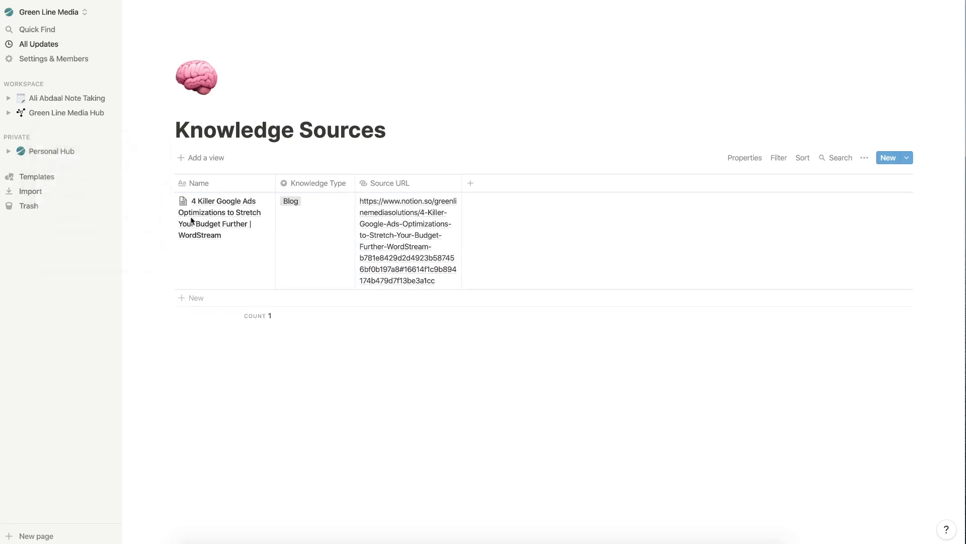
pyautogui.write('https://www.wordstream.com/blog/ws/2020/08/24/google-ads-optimization')
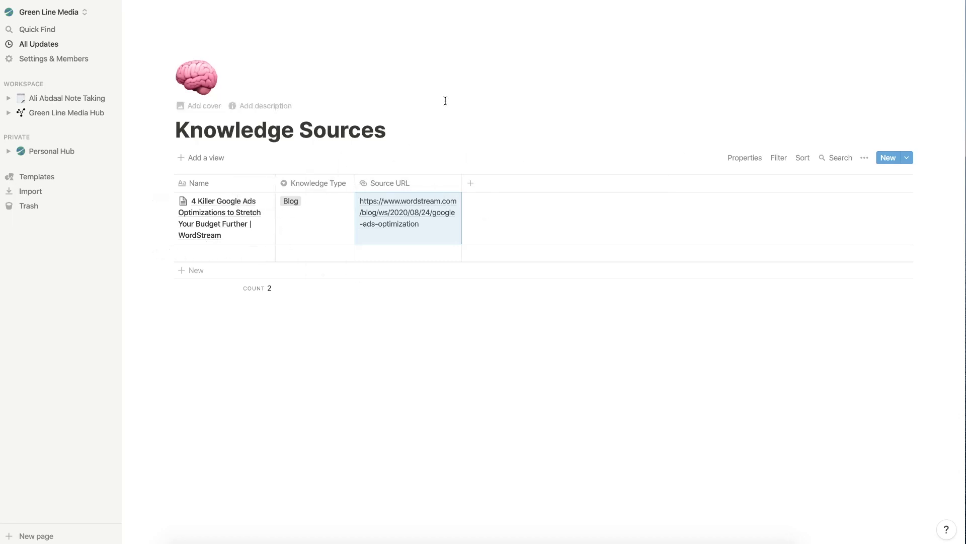
# Step: Add a List view to Knowledge Sources and delete the empty Untitled entry
pyautogui.click(206, 158)
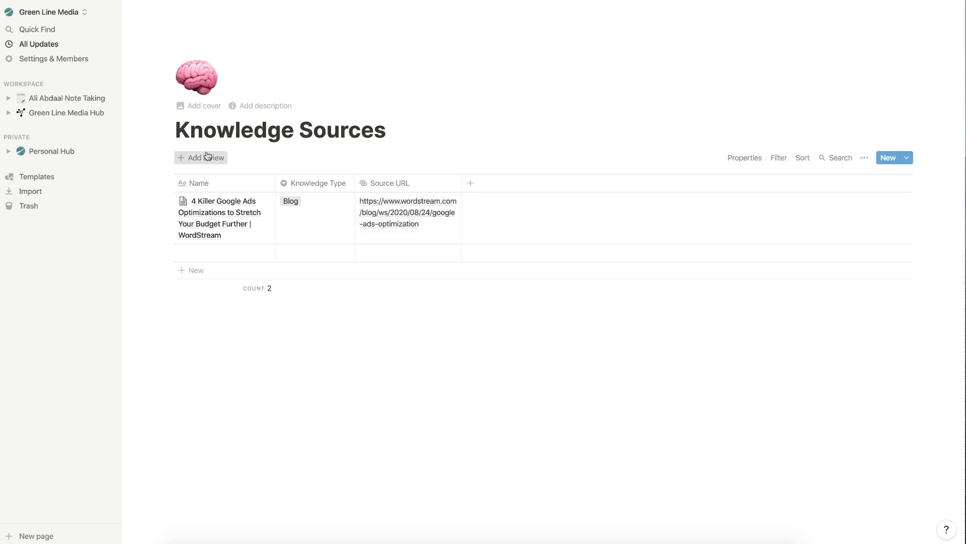
pyautogui.click(210, 303)
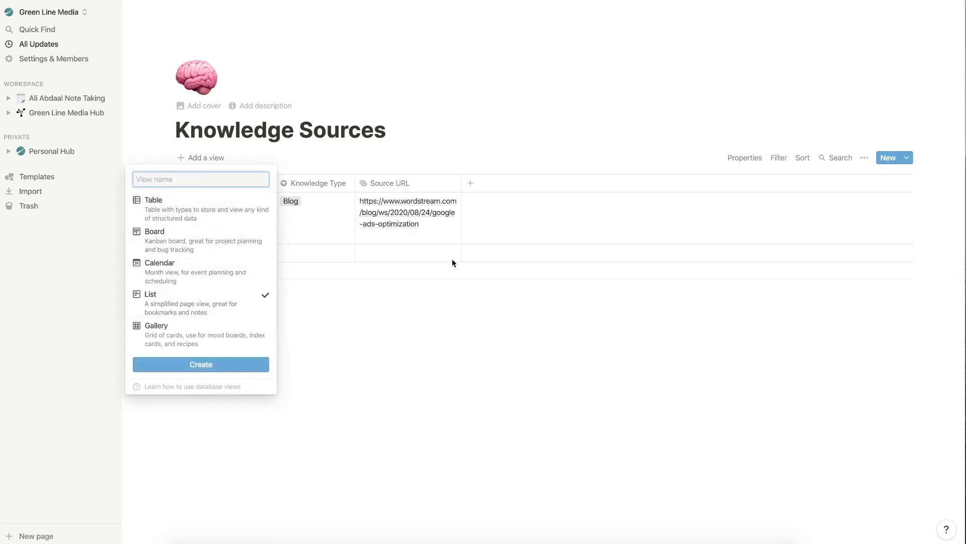
pyautogui.click(234, 359)
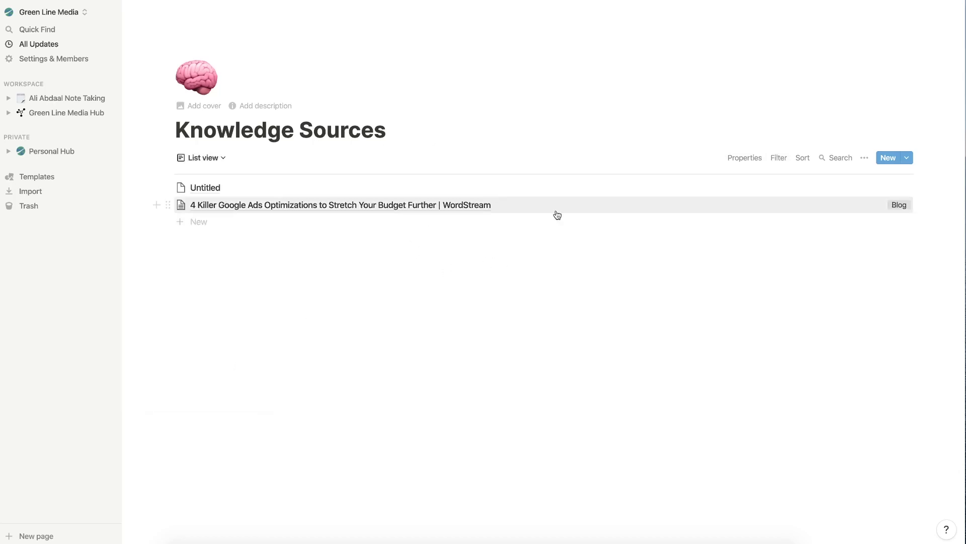
pyautogui.click(168, 187)
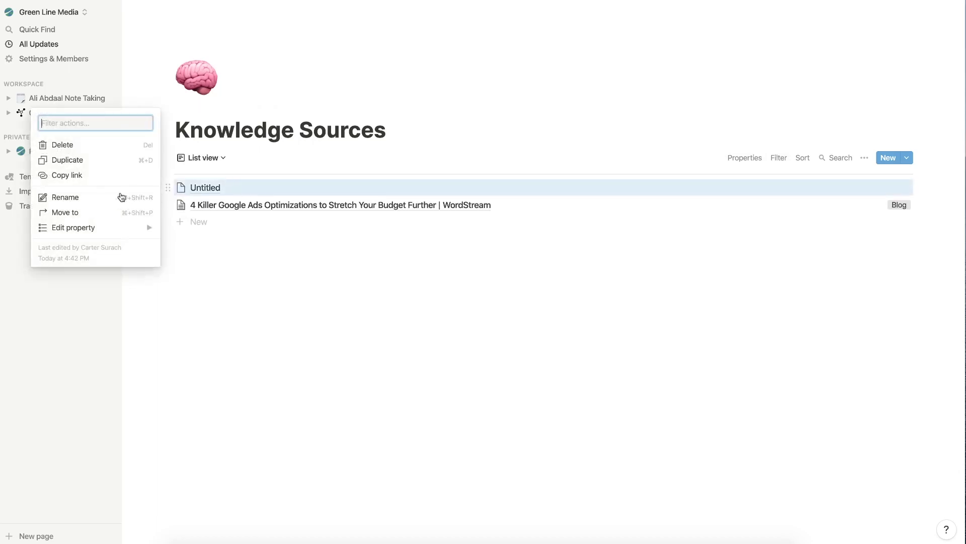
pyautogui.click(91, 146)
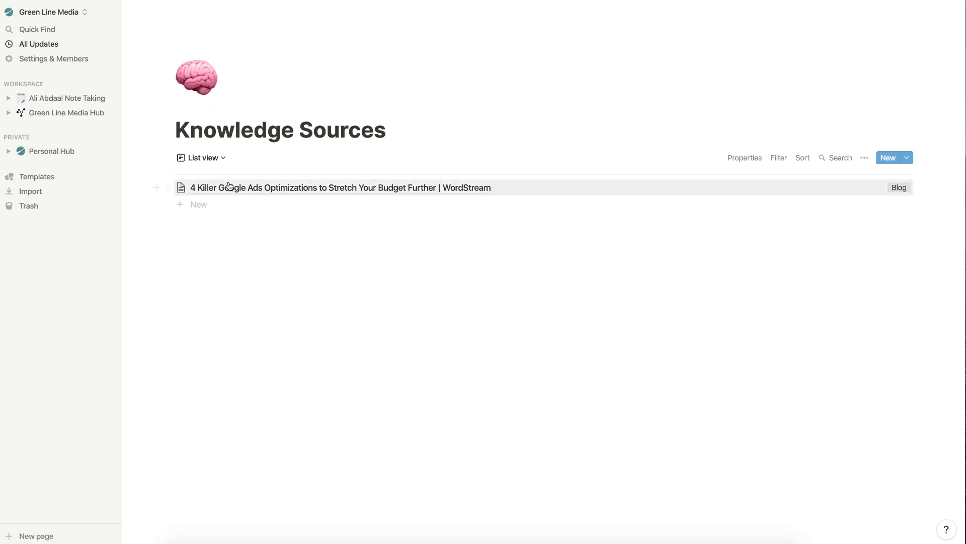
# Step: Preview the clipped WordStream article, then return to the Ali Abdaal Note Taking page
pyautogui.click(268, 188)
pyautogui.scroll(-2, 431, 341)
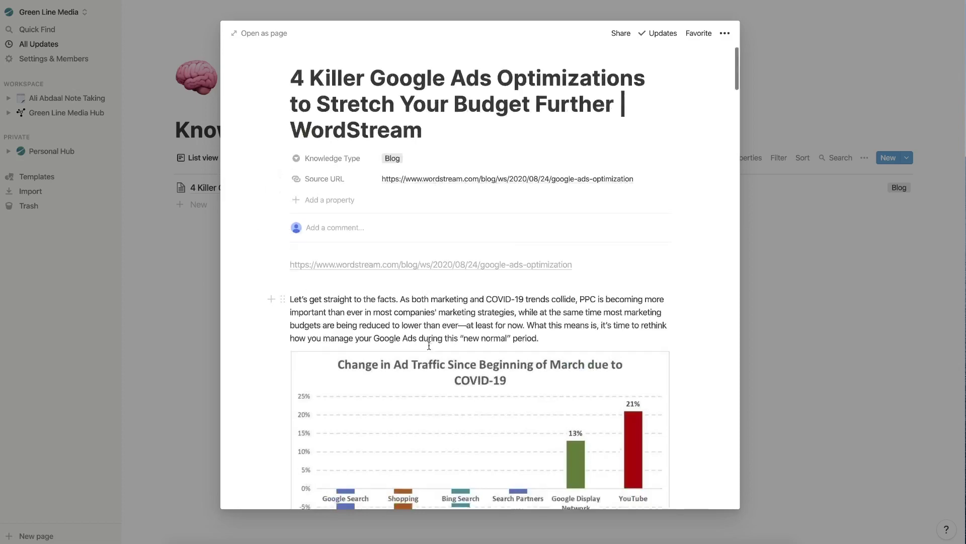
pyautogui.scroll(2, 430, 350)
pyautogui.moveTo(291, 316); pyautogui.dragTo(452, 341)
pyautogui.click(451, 342)
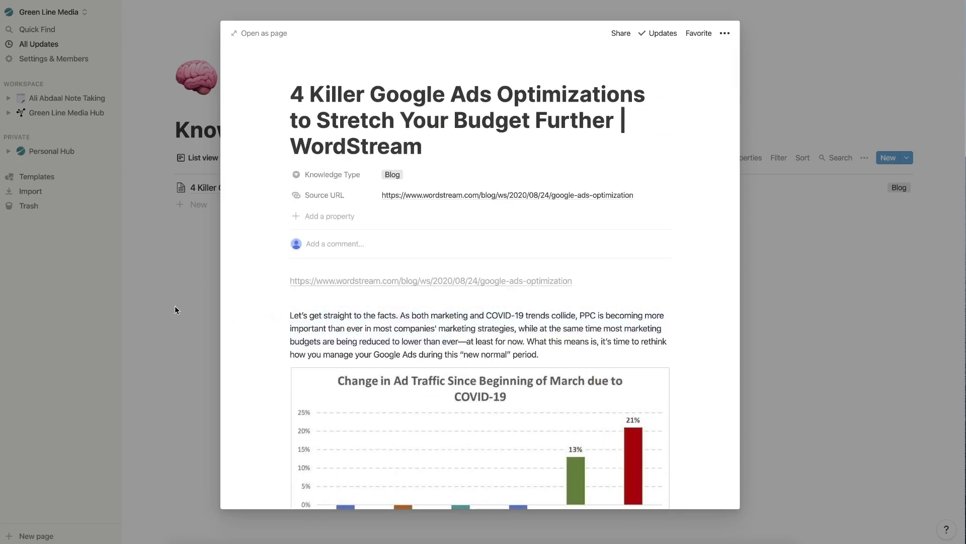
pyautogui.click(162, 240)
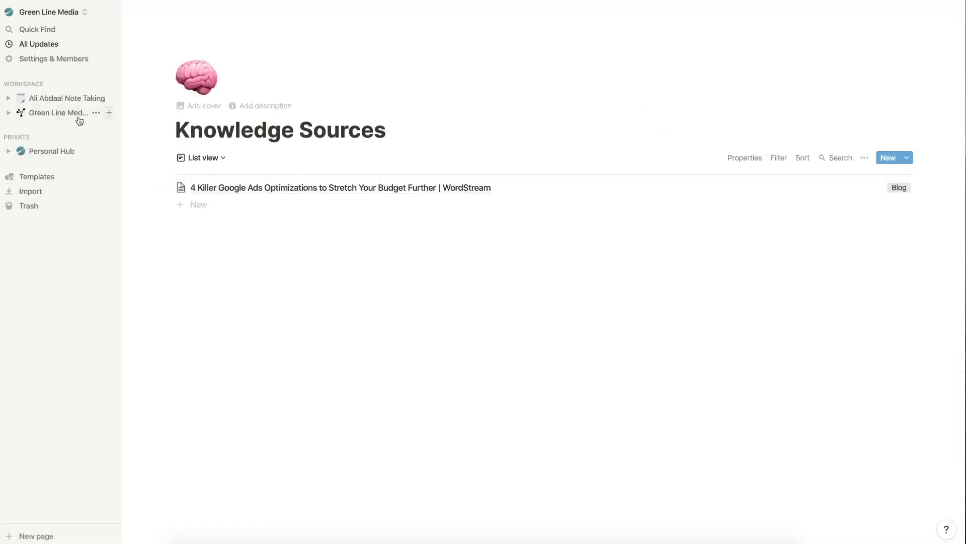
pyautogui.click(67, 100)
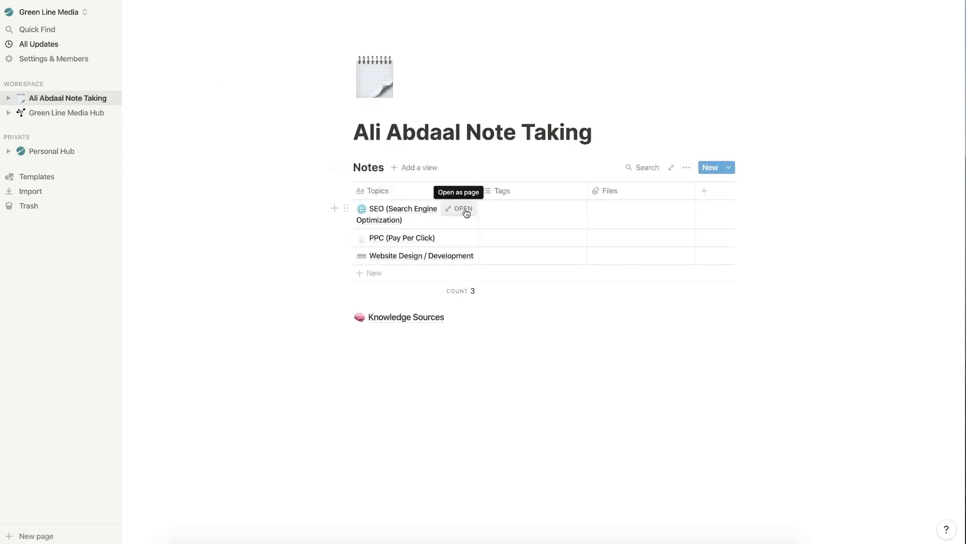
# Step: Add a new property to the SEO topic page and set its type to Relation
pyautogui.click(464, 211)
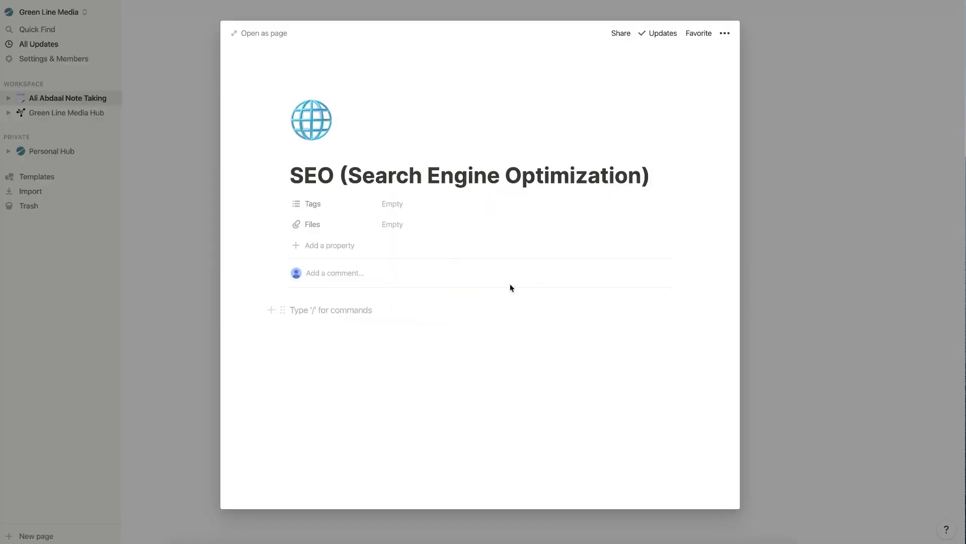
pyautogui.click(325, 247)
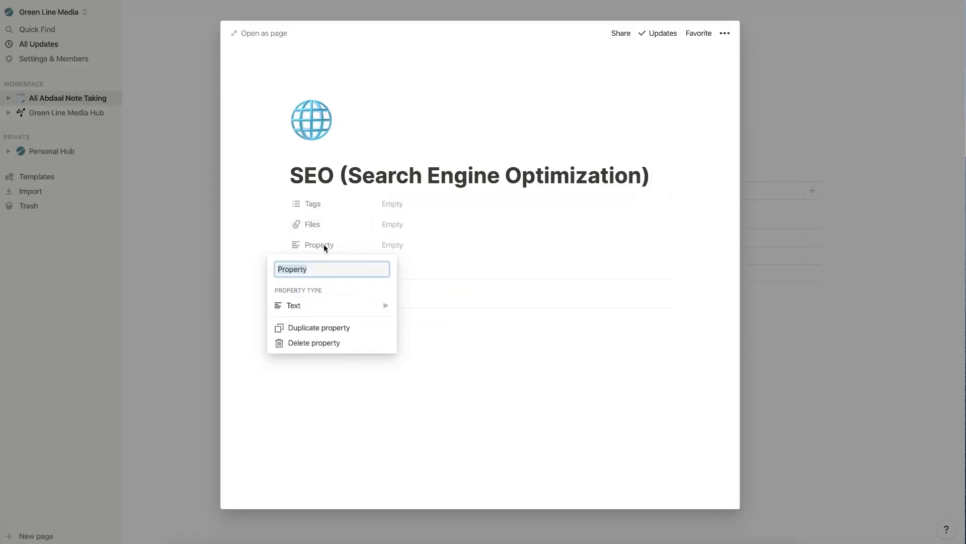
pyautogui.click(364, 306)
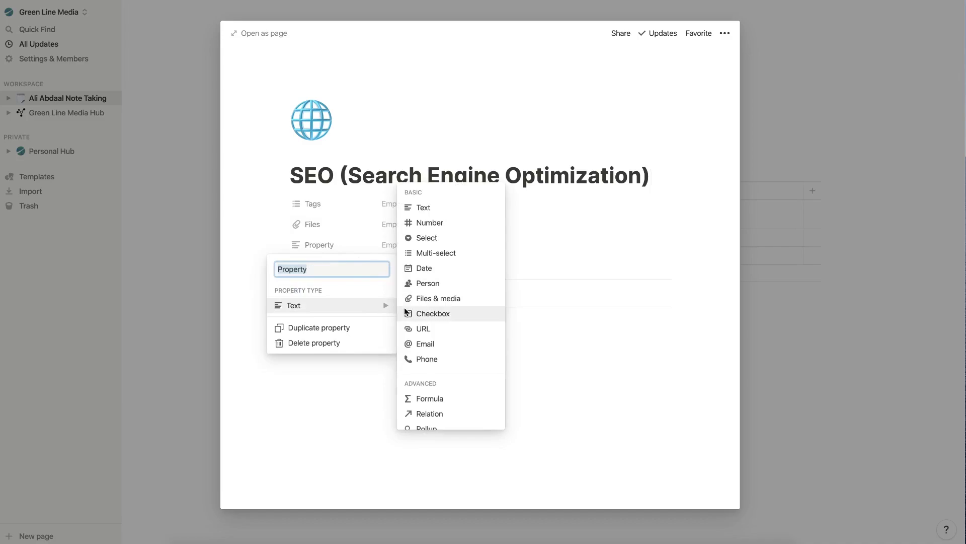
pyautogui.scroll(-1, 424, 371)
pyautogui.click(428, 385)
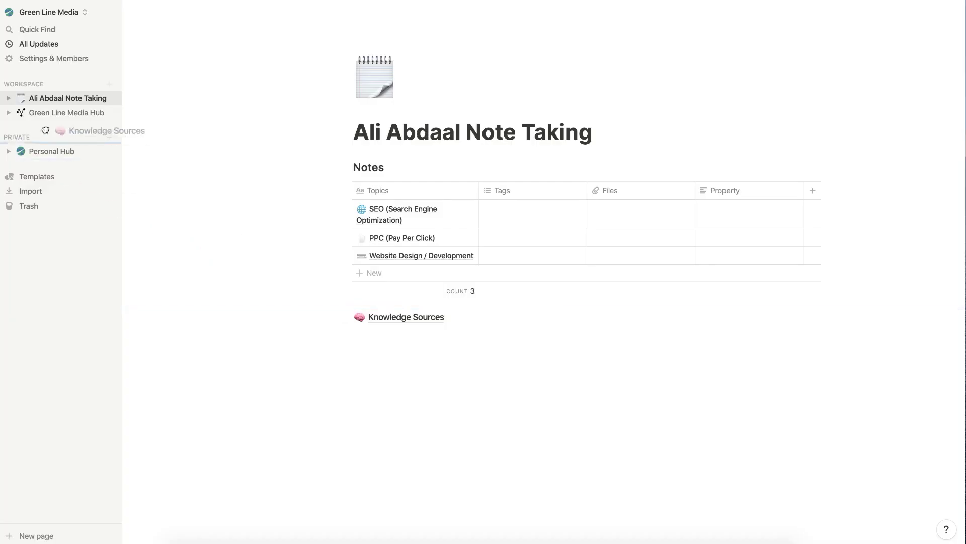
# Step: Move Knowledge Sources and Notes Database into the Workspace section, confirming Move to workspace
pyautogui.moveTo(44, 132)
pyautogui.mouseDown()
pyautogui.moveTo(39, 119)
pyautogui.moveTo(40, 130)
pyautogui.mouseUp()
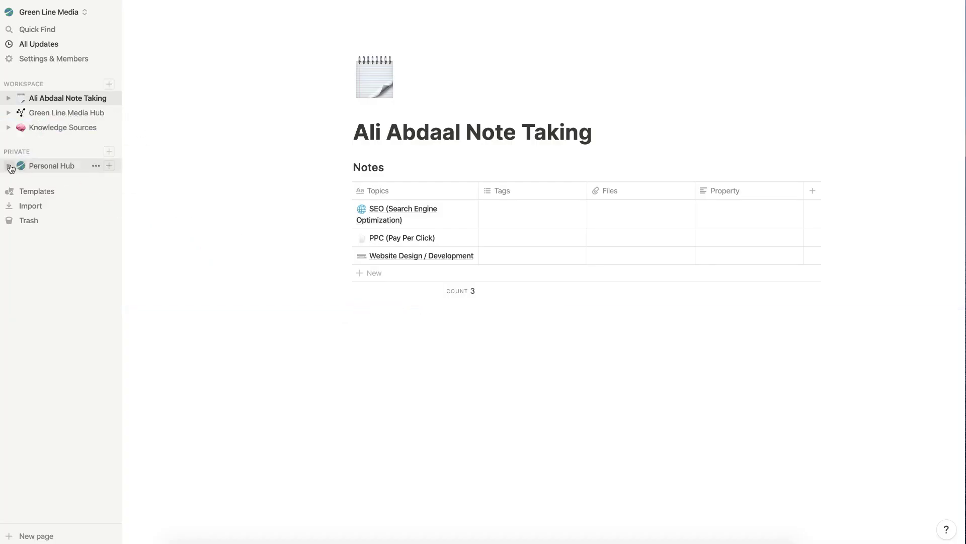
pyautogui.click(8, 166)
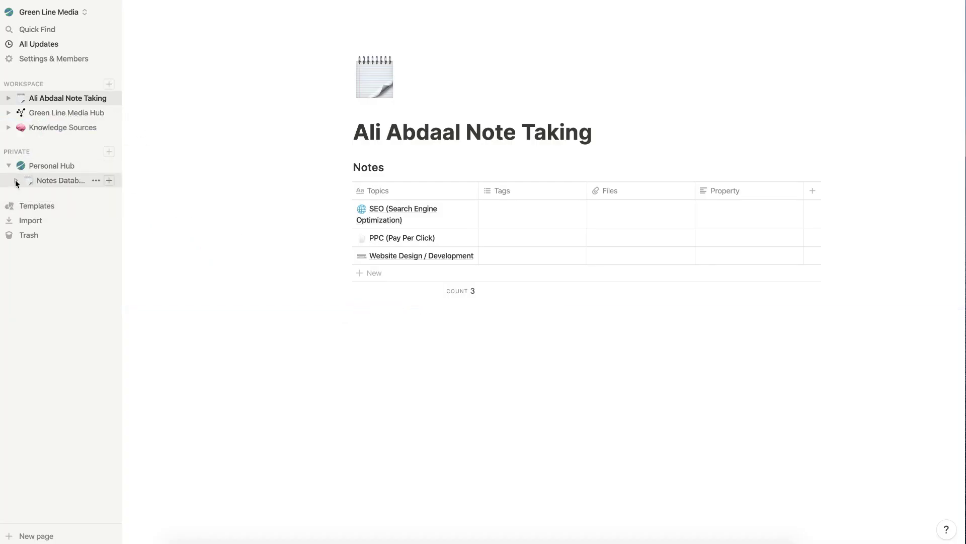
pyautogui.moveTo(15, 179); pyautogui.dragTo(21, 136)
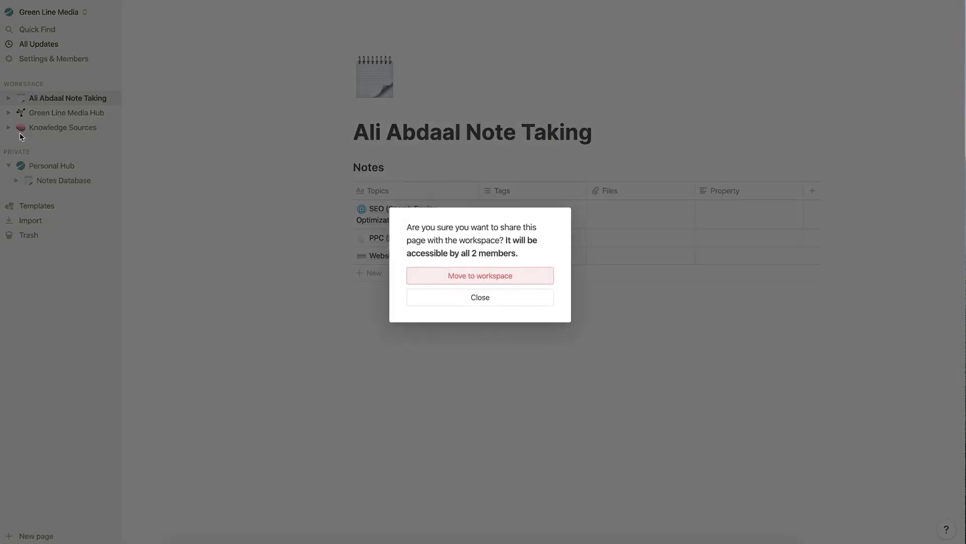
pyautogui.click(440, 277)
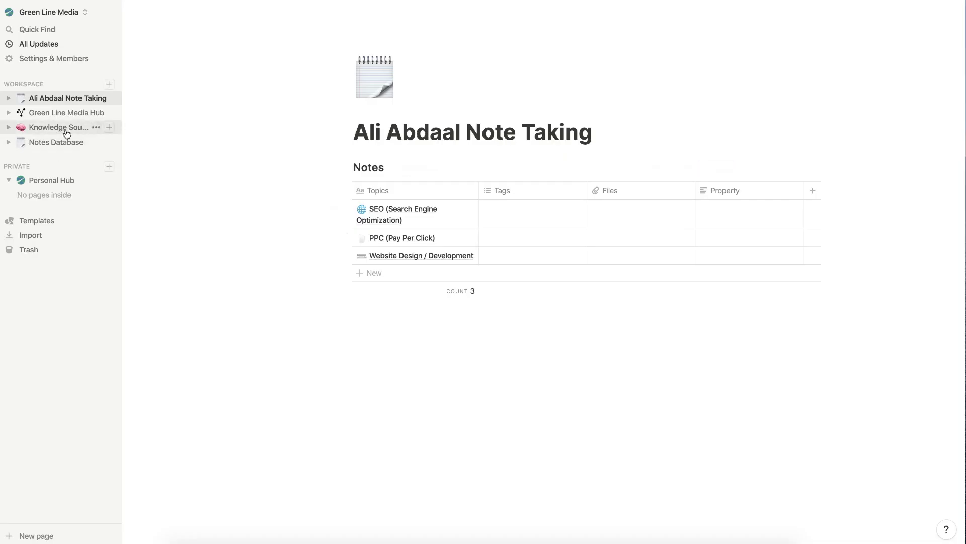
# Step: Check the Knowledge Sources and Notes Database pages, then narrow the Notes table's Files column
pyautogui.click(55, 131)
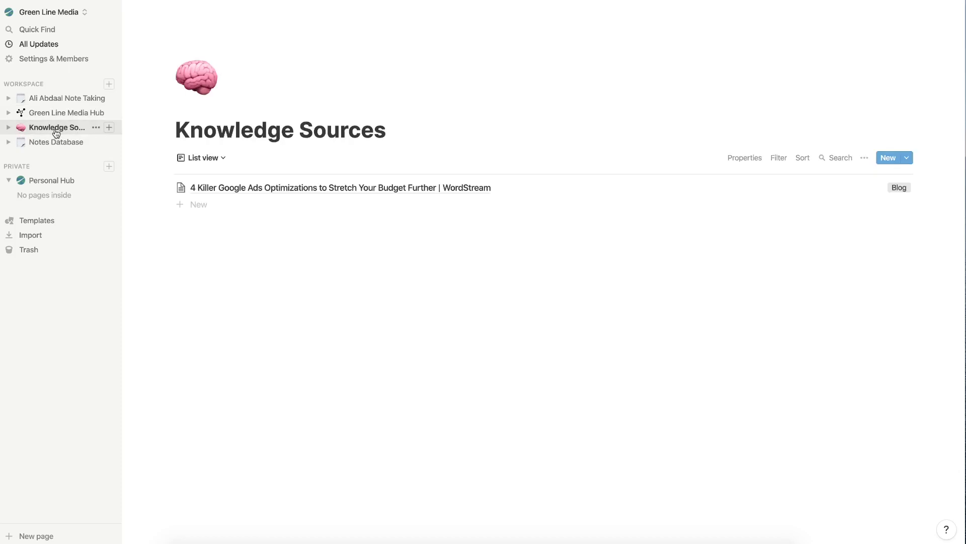
pyautogui.click(48, 143)
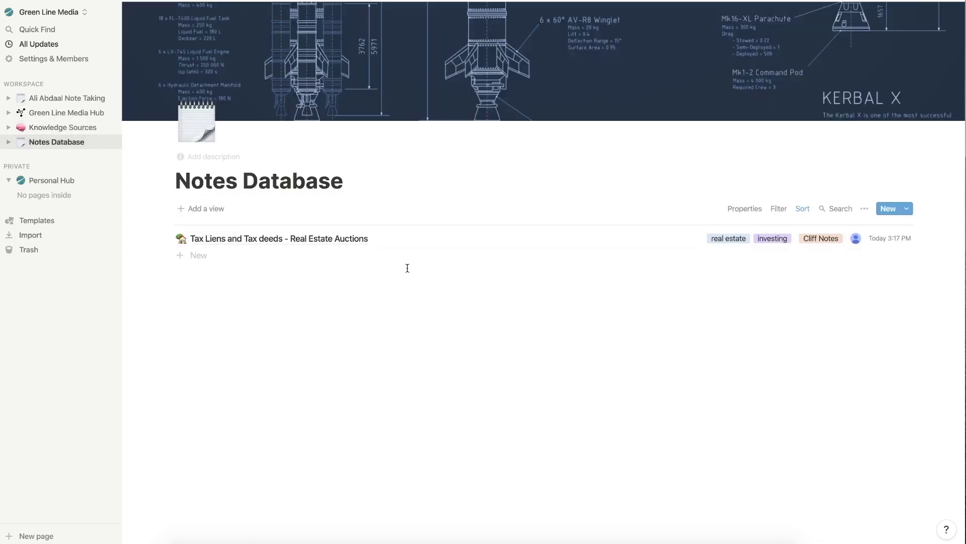
pyautogui.click(835, 208)
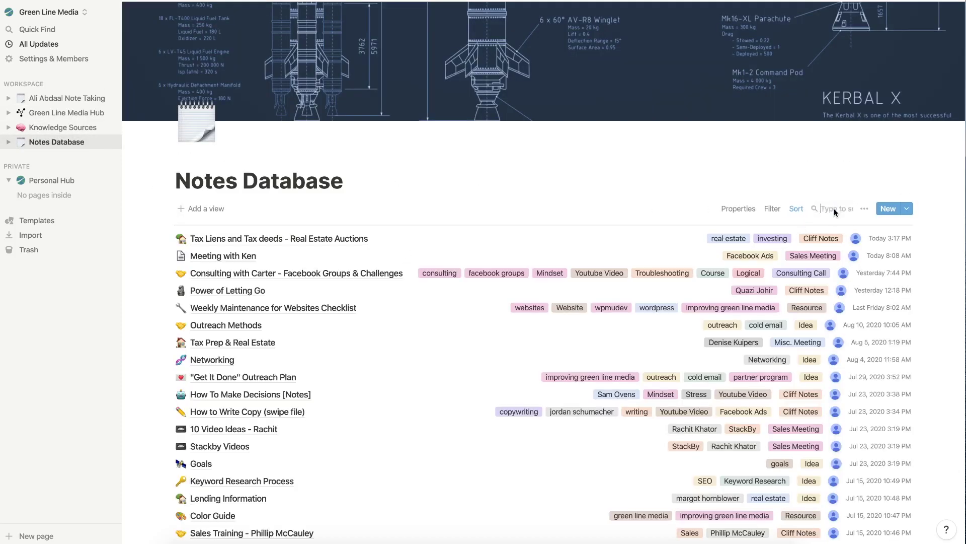
pyautogui.scroll(-15, 523, 273)
pyautogui.scroll(20, 523, 272)
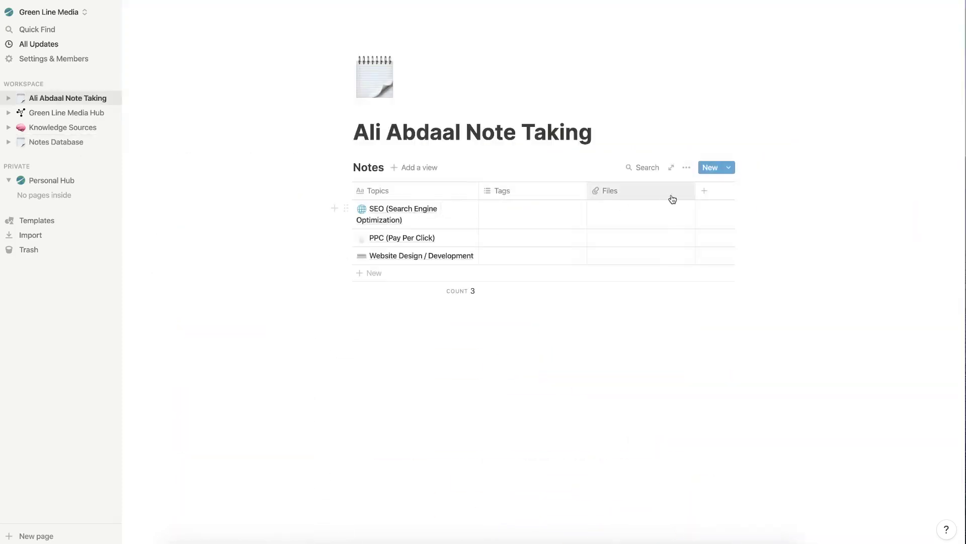
pyautogui.moveTo(695, 189); pyautogui.dragTo(533, 191)
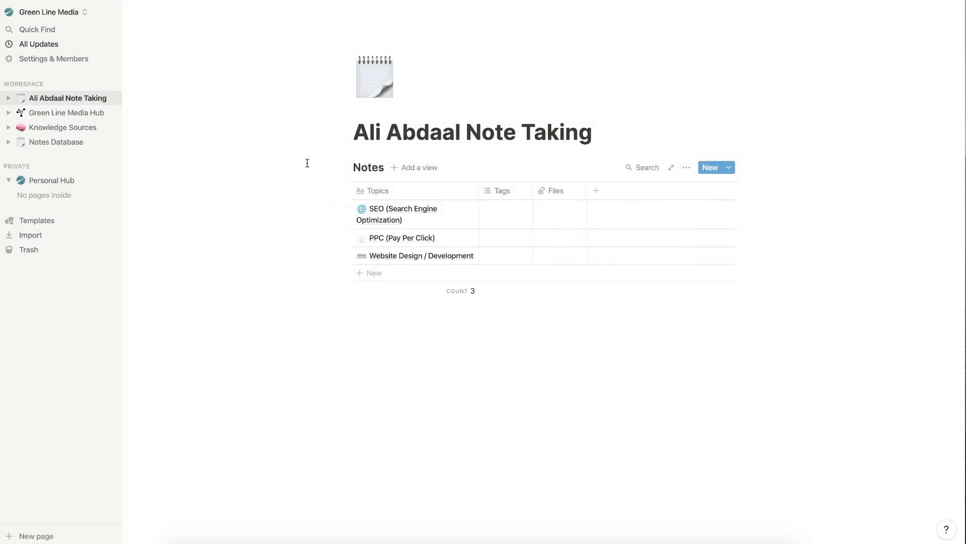
# Step: Add a Relation column to the Notes table connected to Notes Database
pyautogui.click(596, 191)
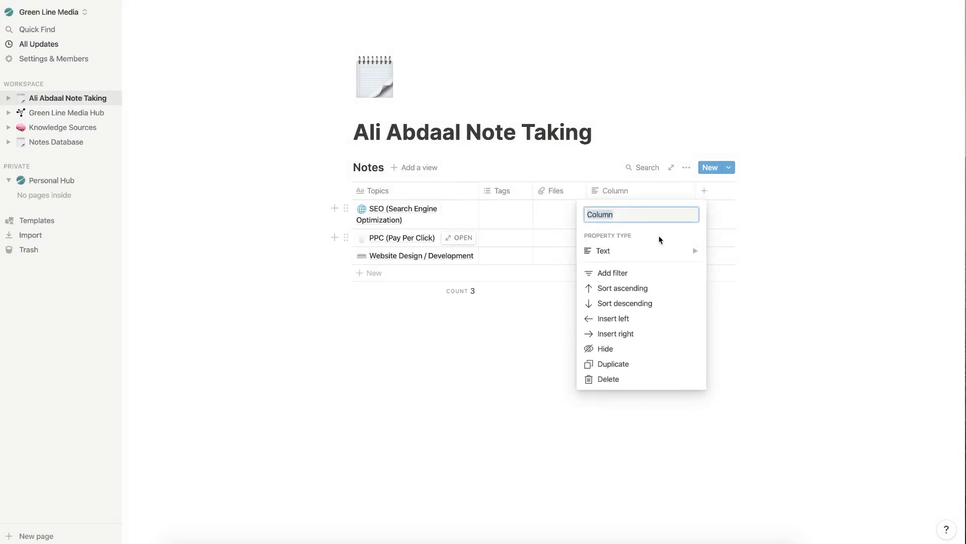
pyautogui.moveTo(697, 253)
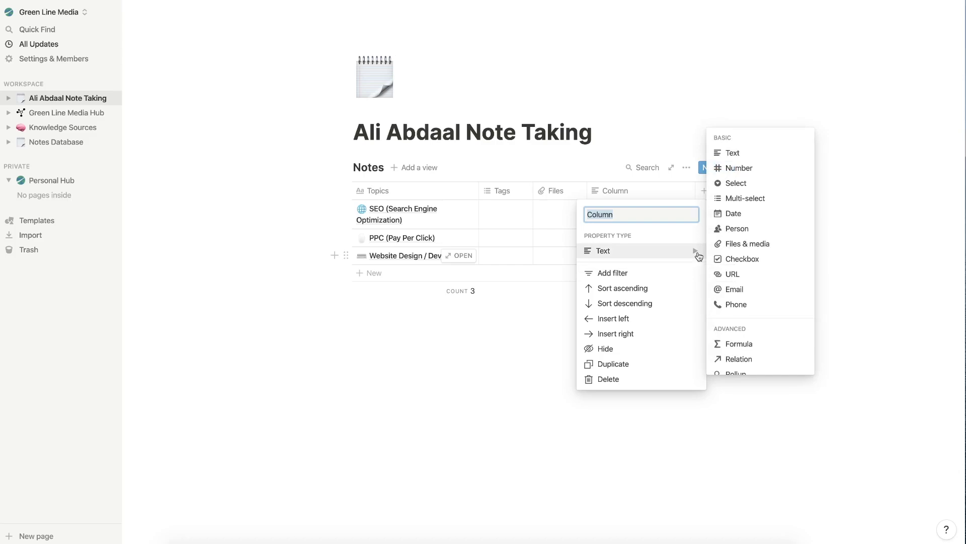
pyautogui.click(730, 359)
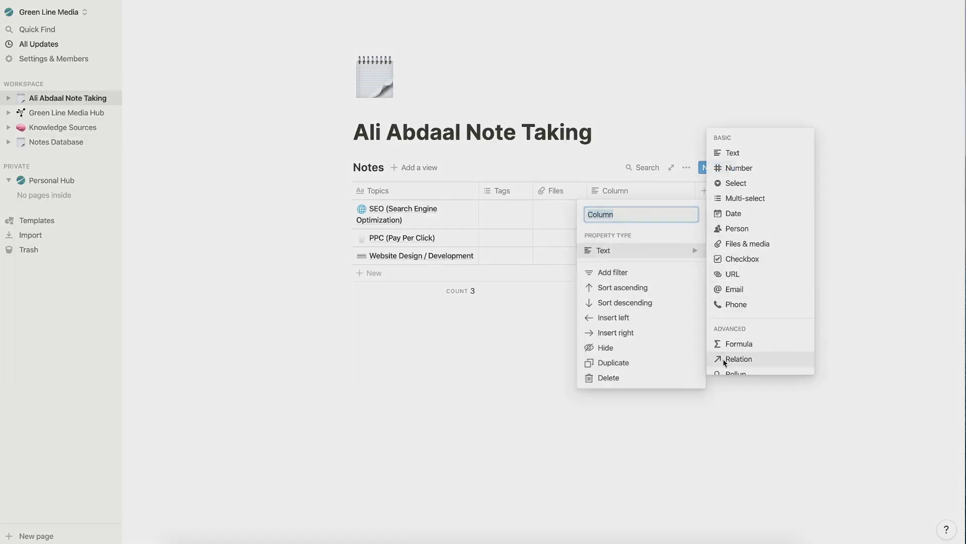
pyautogui.click(471, 272)
pyautogui.scroll(-1, 464, 349)
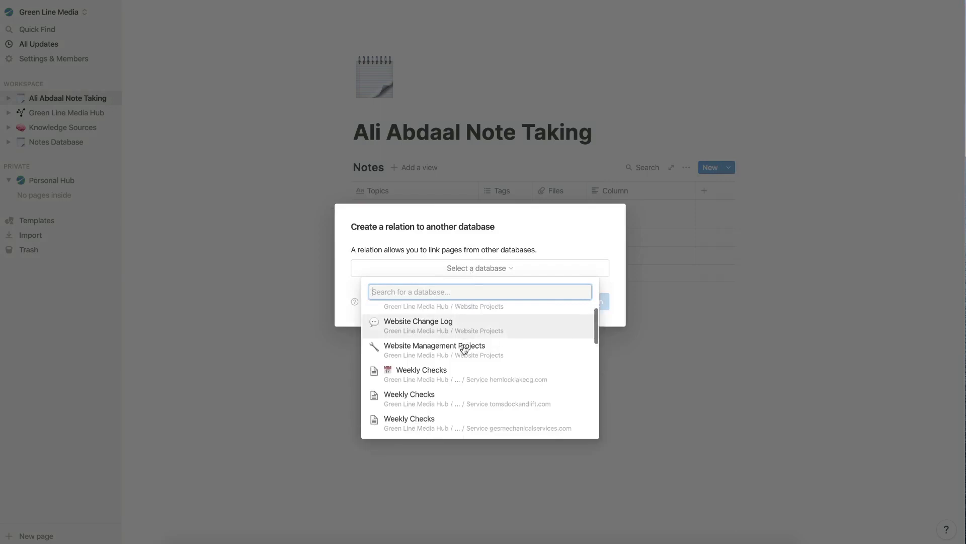
pyautogui.scroll(-10, 464, 350)
pyautogui.scroll(1, 464, 349)
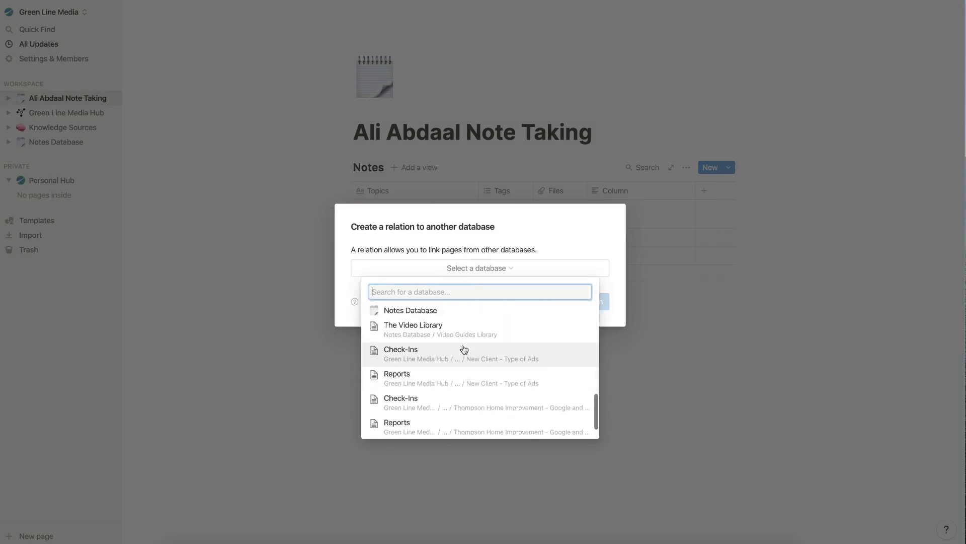
pyautogui.write('notes')
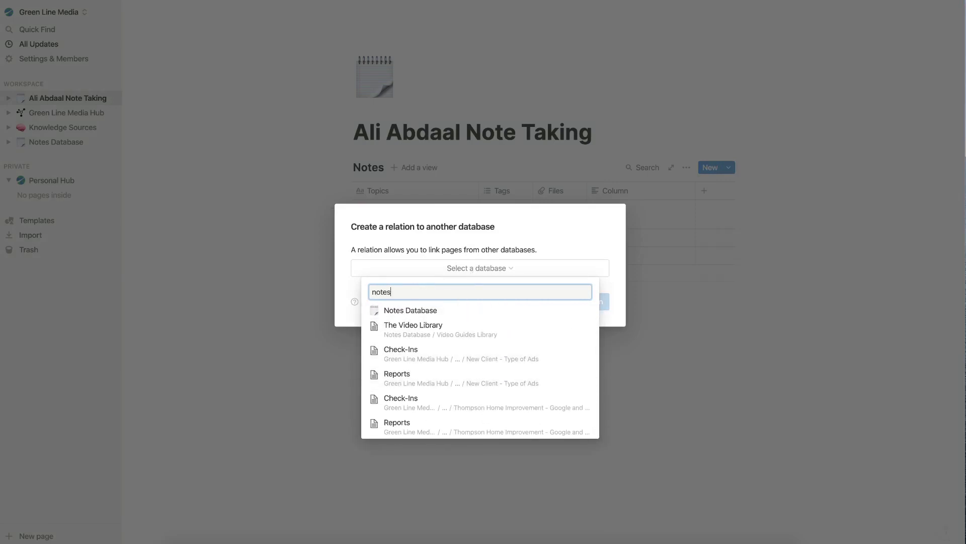
pyautogui.click(415, 339)
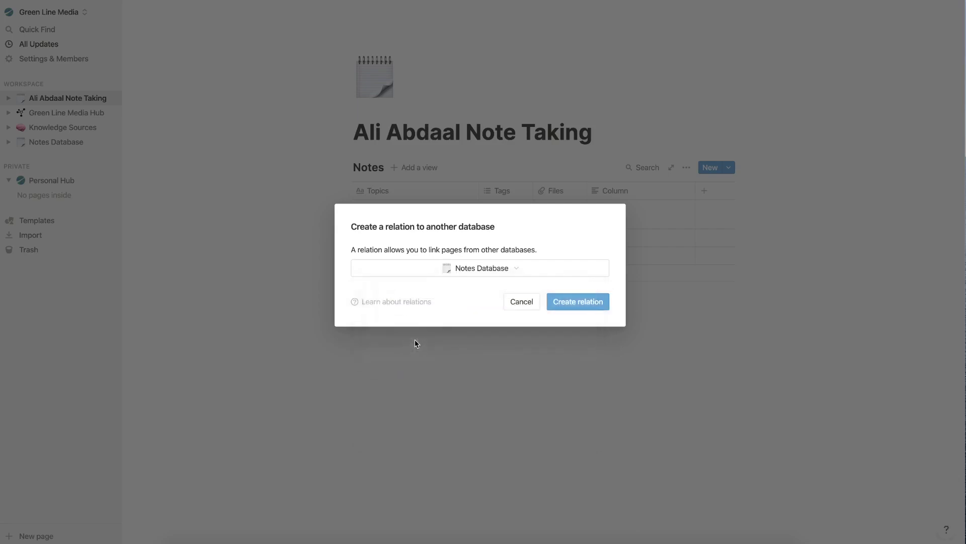
pyautogui.click(563, 300)
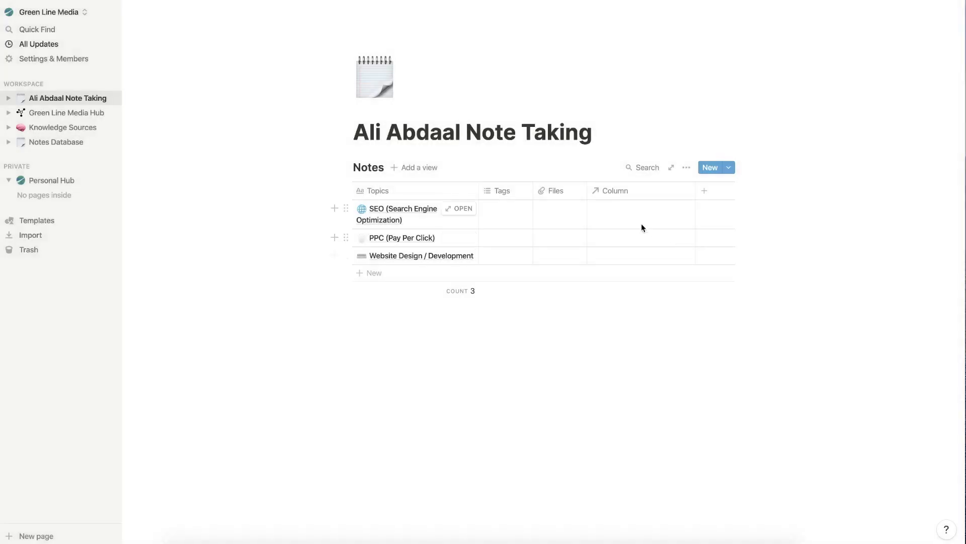
# Step: Name the new relation column Notes Link
pyautogui.click(624, 192)
pyautogui.write('Notes Link')
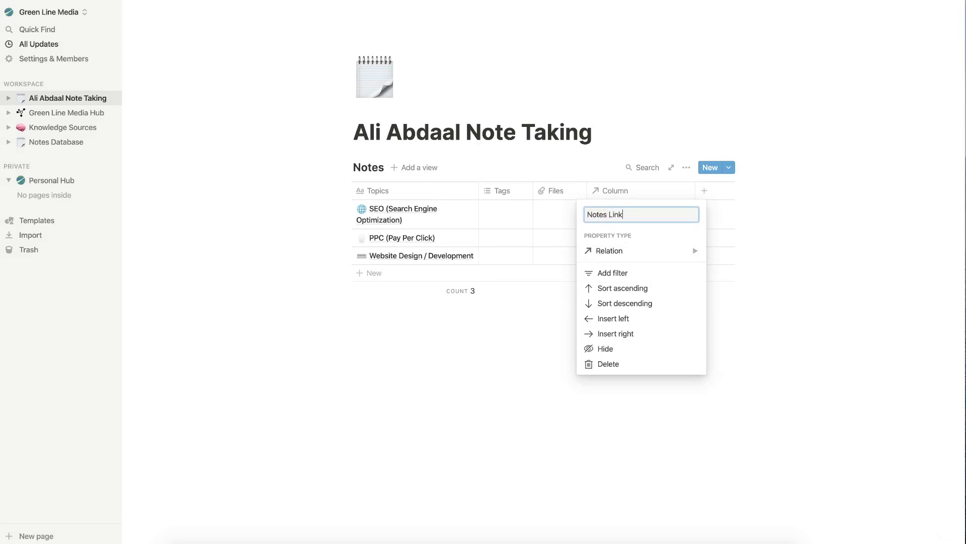
pyautogui.press('Return')
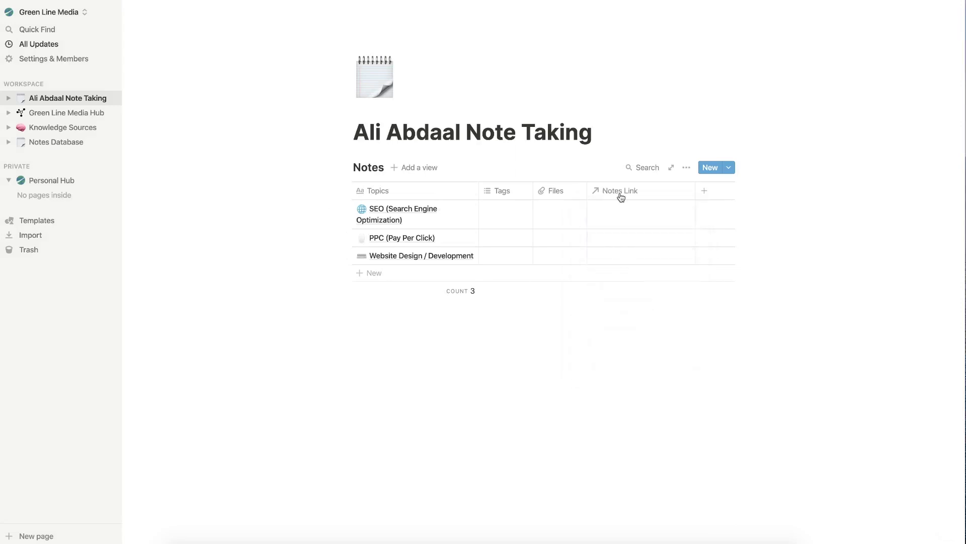
pyautogui.click(606, 219)
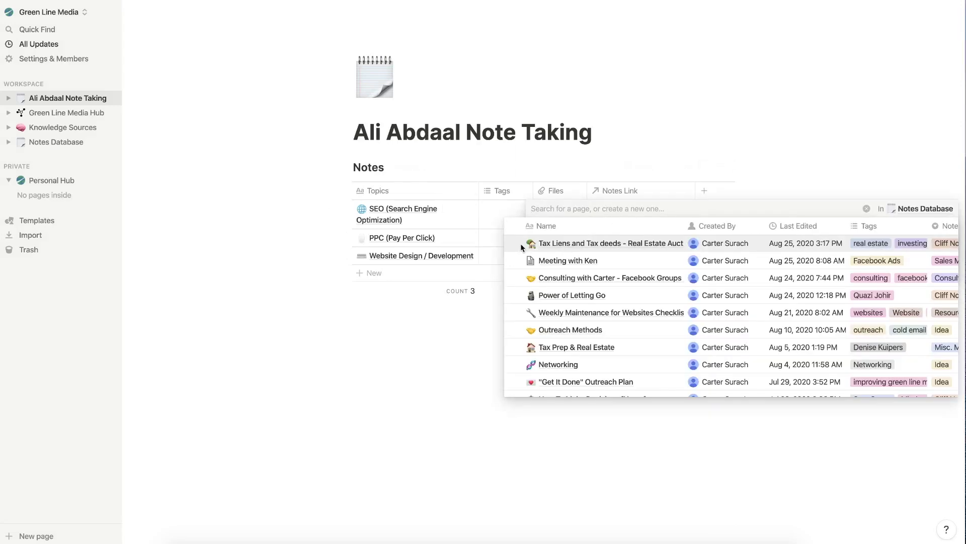
# Step: Link Keyword Research Process and GLM Website Content to the SEO topic
pyautogui.scroll(-1, 520, 243)
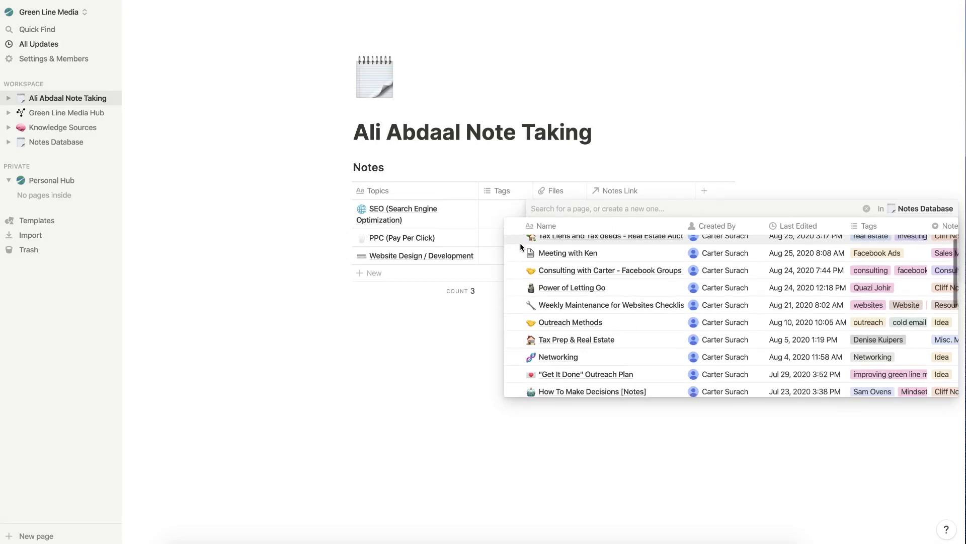
pyautogui.scroll(1, 520, 242)
pyautogui.hscroll(3, 775, 240)
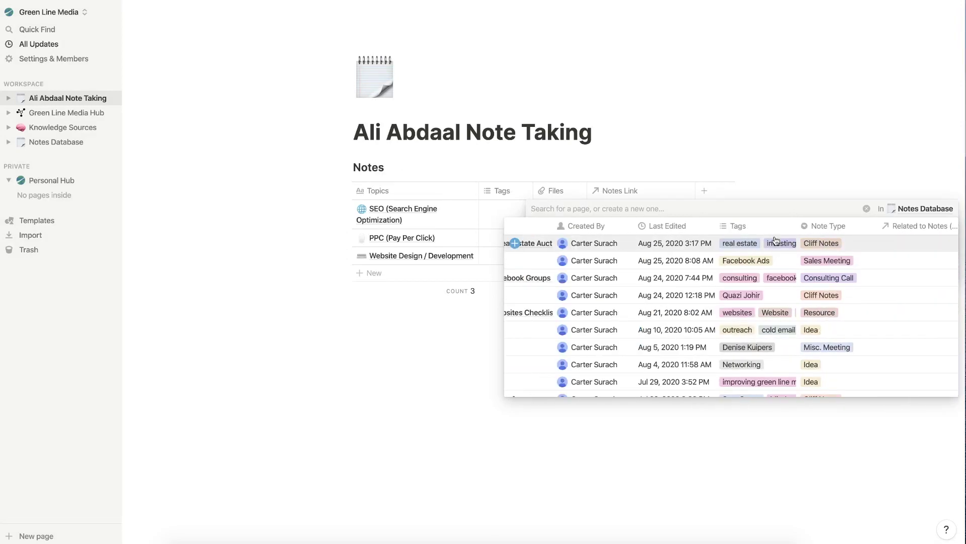
pyautogui.hscroll(-3, 598, 252)
pyautogui.scroll(-1, 545, 263)
pyautogui.scroll(-3, 544, 262)
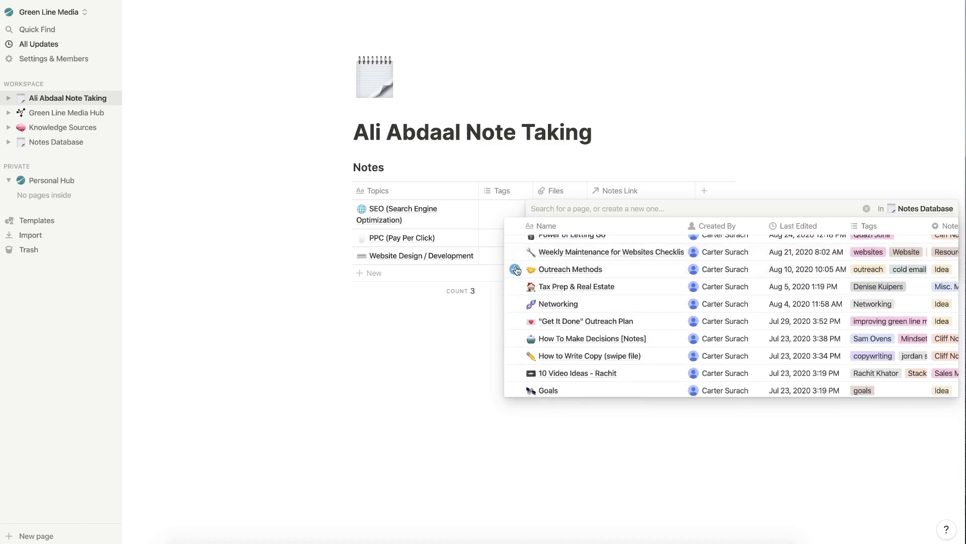
pyautogui.scroll(-5, 518, 256)
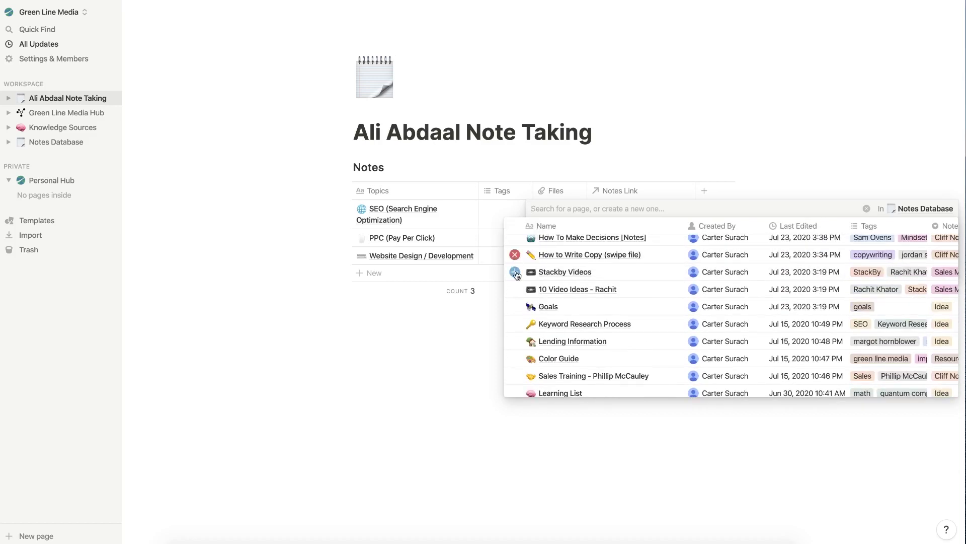
pyautogui.scroll(-4, 516, 272)
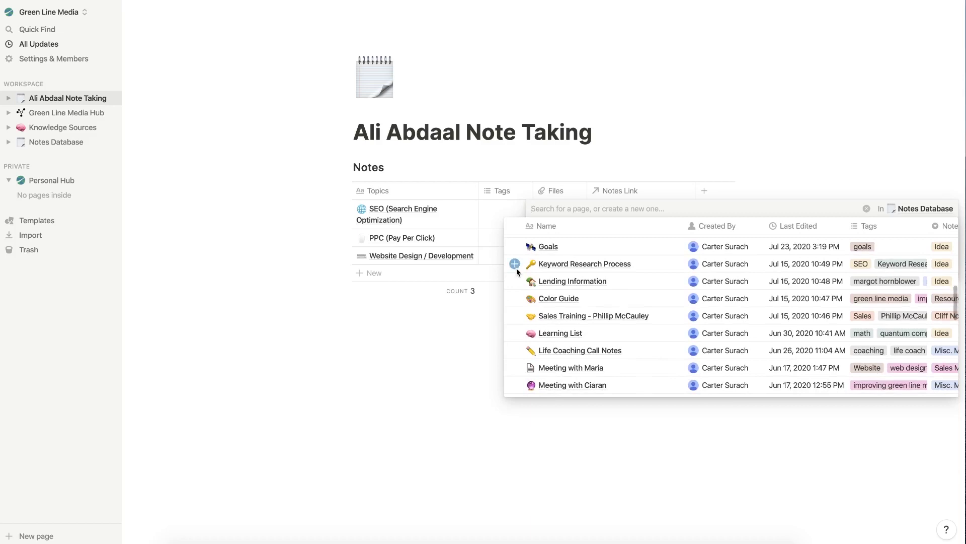
pyautogui.click(516, 268)
pyautogui.scroll(-2, 517, 268)
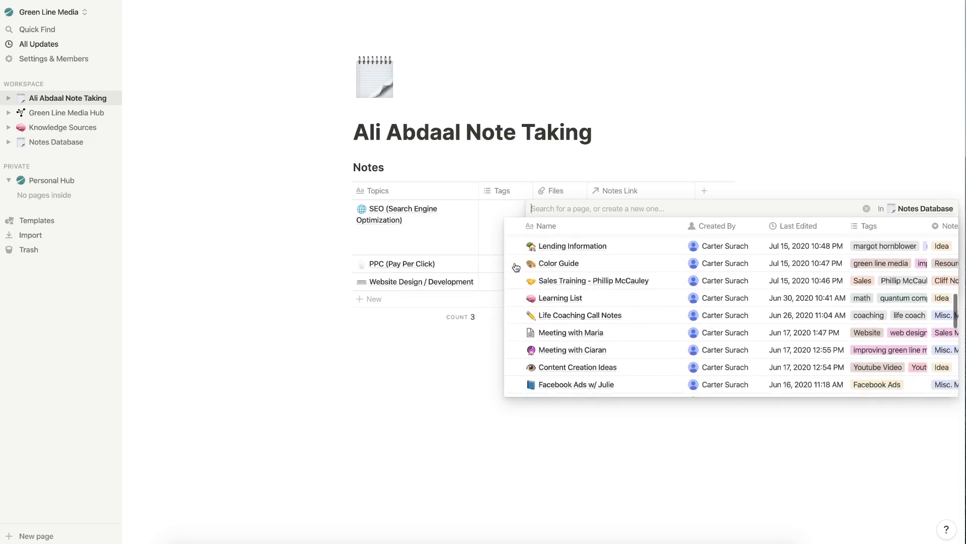
pyautogui.scroll(-8, 517, 268)
pyautogui.click(513, 271)
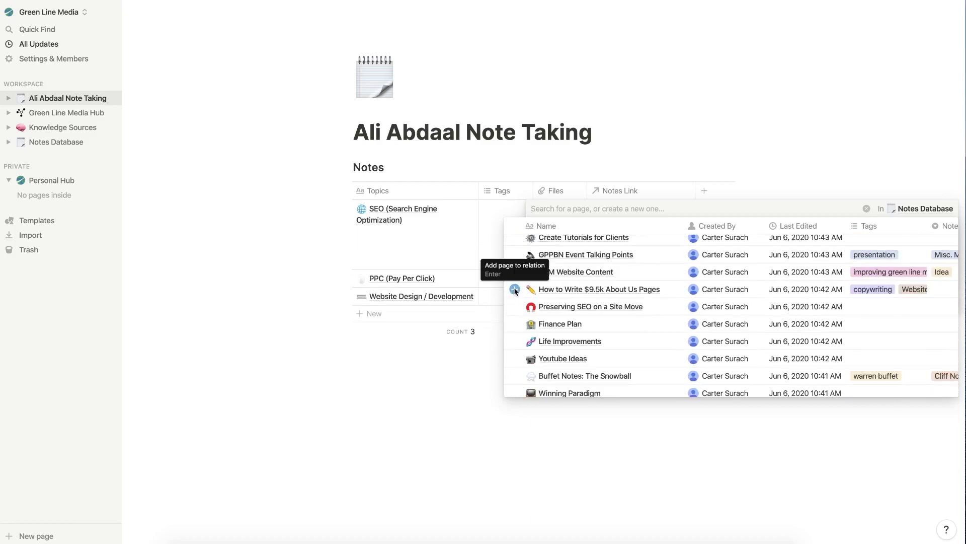
# Step: Link How to Write $9.5k About Us Pages and Preserving SEO on a Site Move, then widen Notes Link
pyautogui.click(515, 290)
pyautogui.scroll(-3, 515, 291)
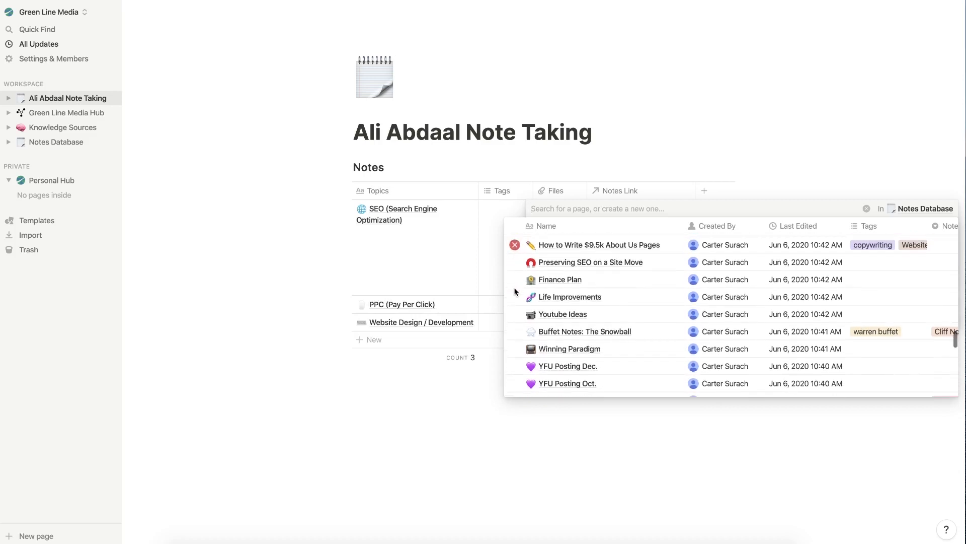
pyautogui.click(515, 262)
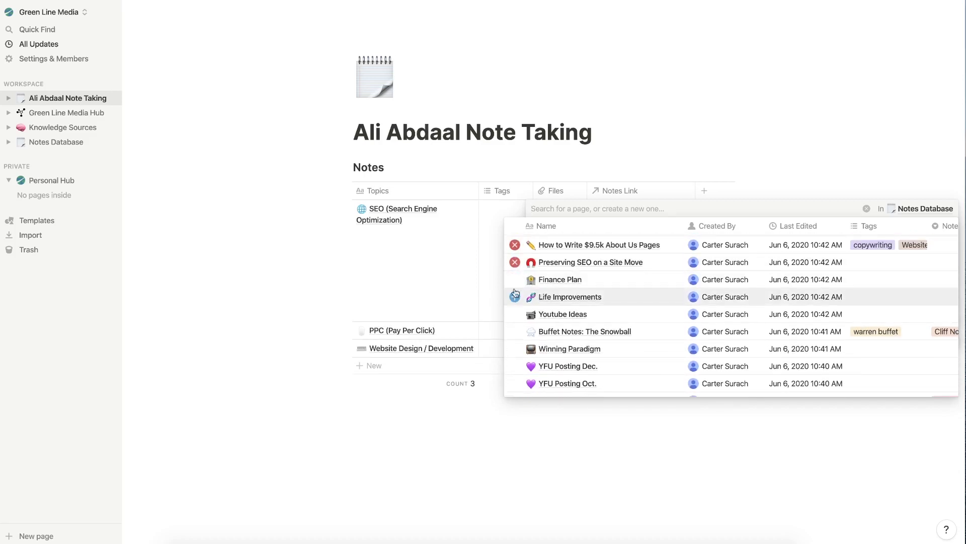
pyautogui.click(440, 278)
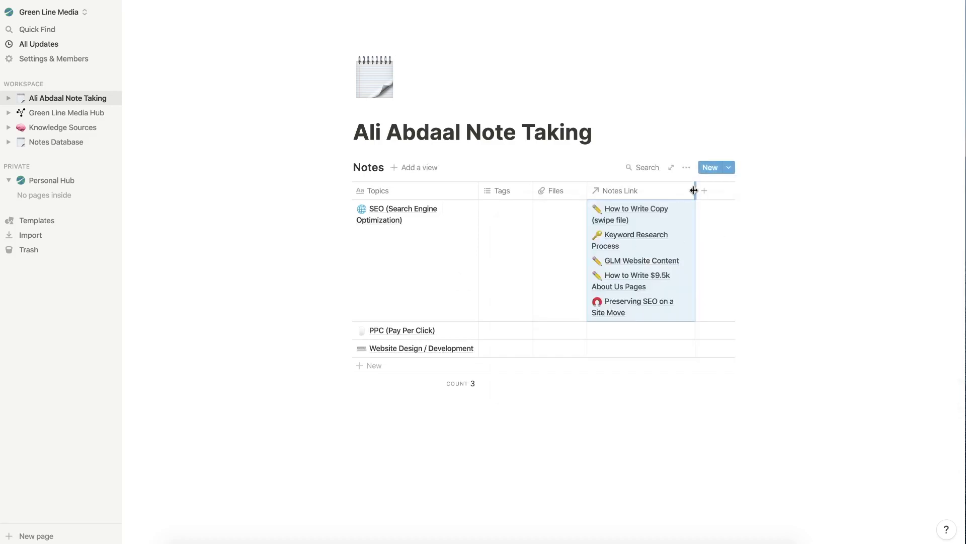
pyautogui.moveTo(695, 195); pyautogui.dragTo(833, 197)
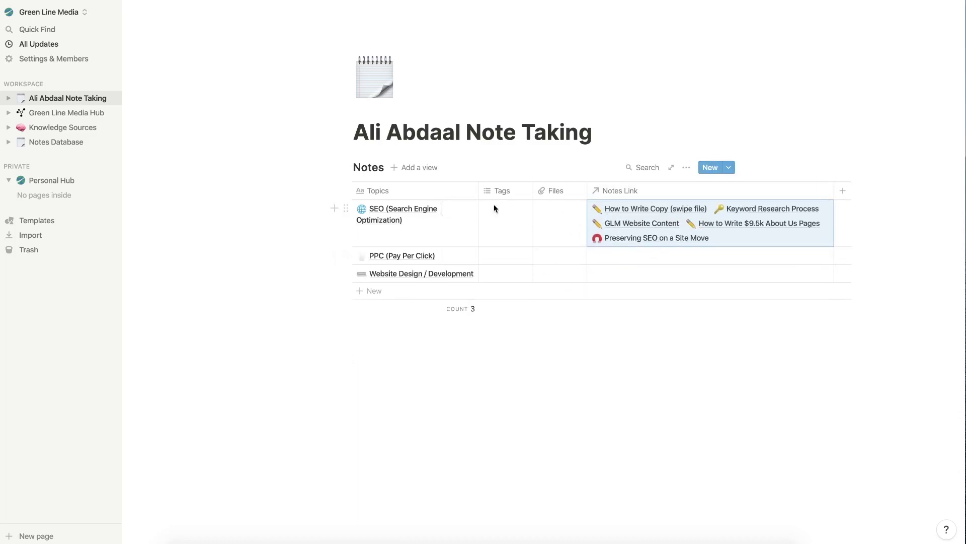
# Step: Open the SEO topic page and add an On Page SEO Heading 2
pyautogui.click(459, 208)
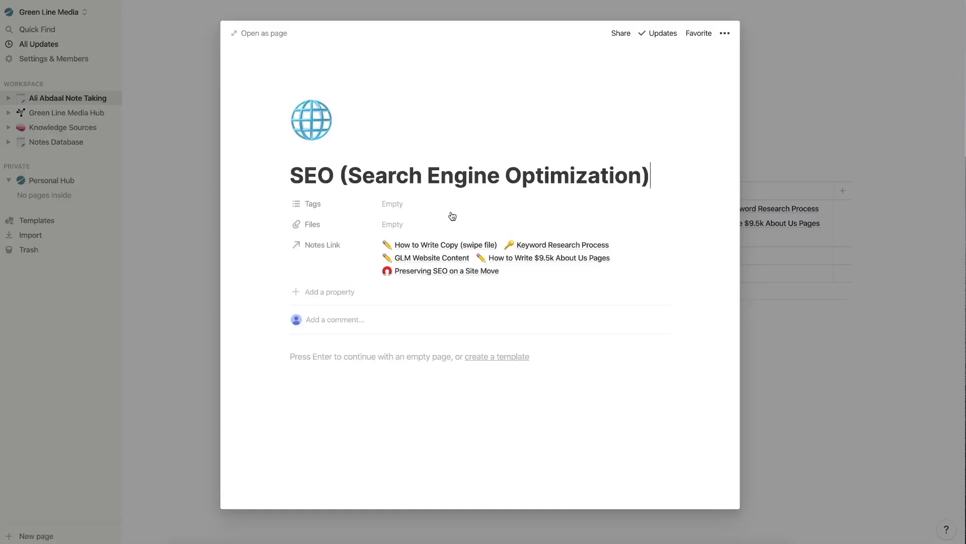
pyautogui.click(382, 360)
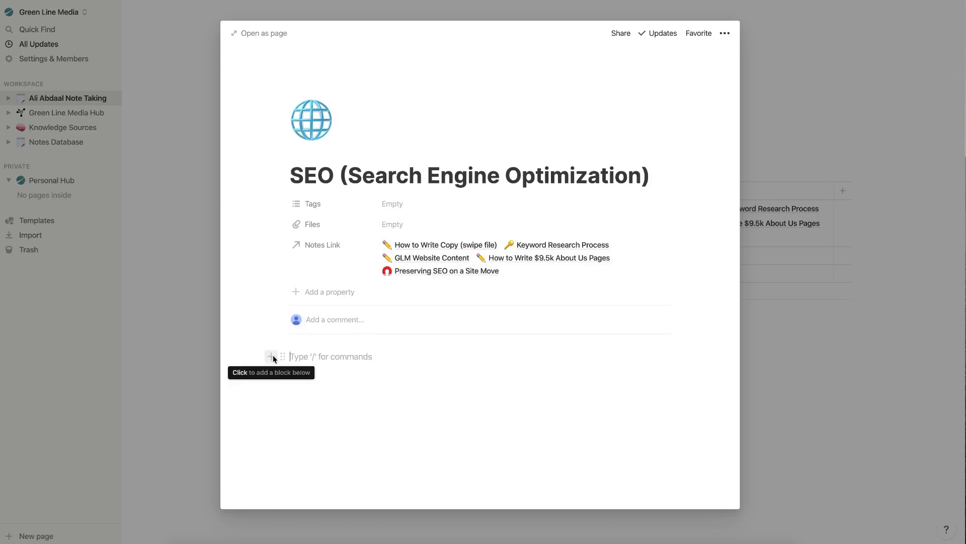
pyautogui.click(273, 355)
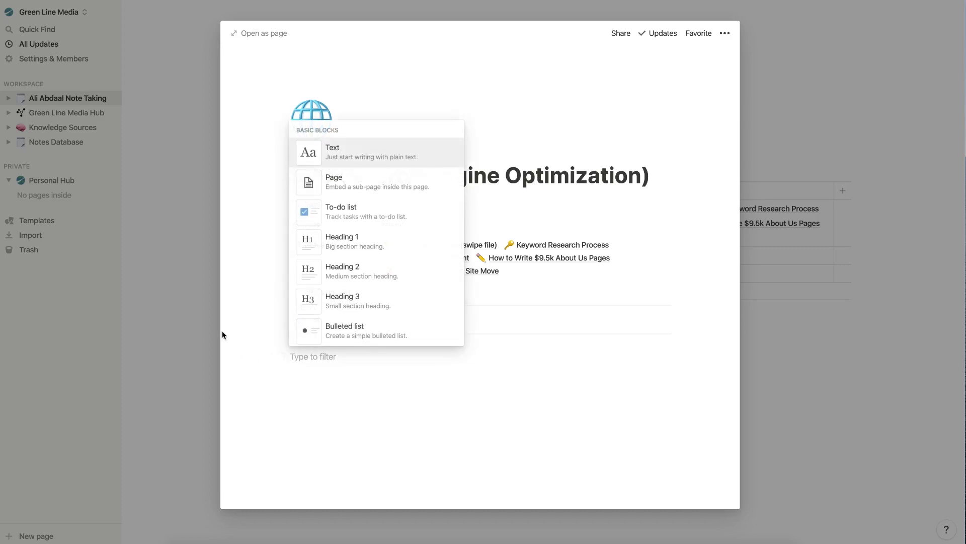
pyautogui.click(353, 271)
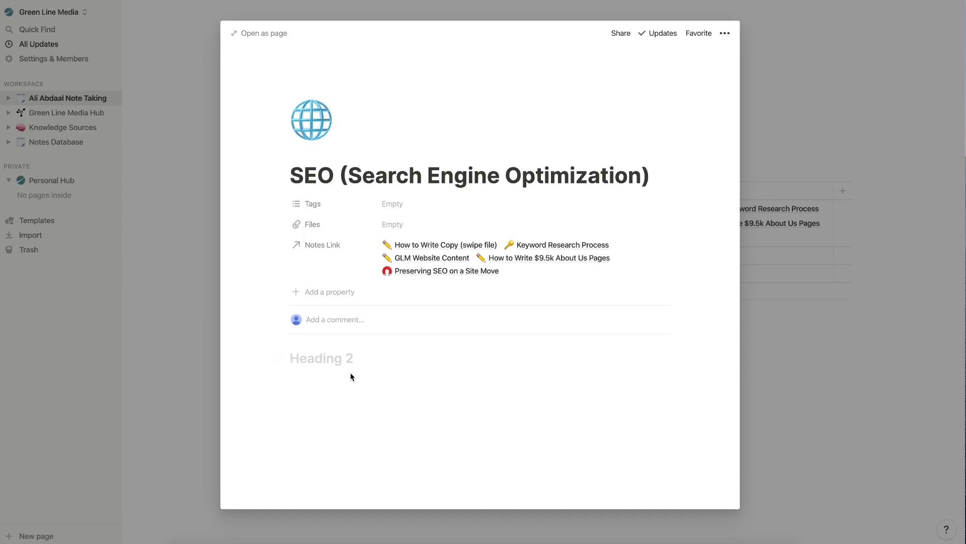
pyautogui.write('on')
pyautogui.press('BackSpace')
pyautogui.press('BackSpace')
pyautogui.write('ONpge SEO')
pyautogui.press('Return')
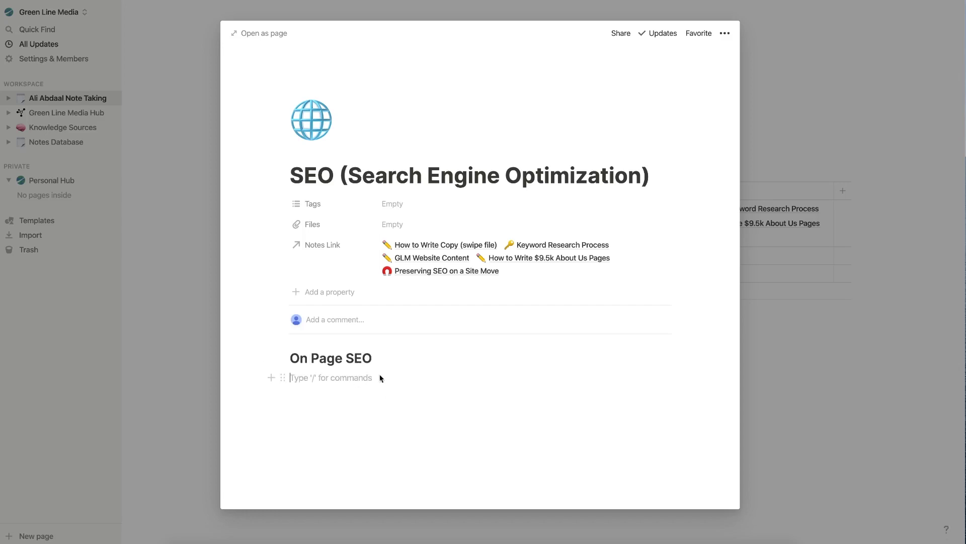
# Step: Duplicate the heading as Off Page SEO and begin a Technical SEO line below it
pyautogui.moveTo(380, 377); pyautogui.dragTo(404, 363)
pyautogui.hotkey('ctrl', 'c')
pyautogui.click(339, 374)
pyautogui.hotkey('ctrl', 'v')
pyautogui.moveTo(294, 374); pyautogui.dragTo(367, 375)
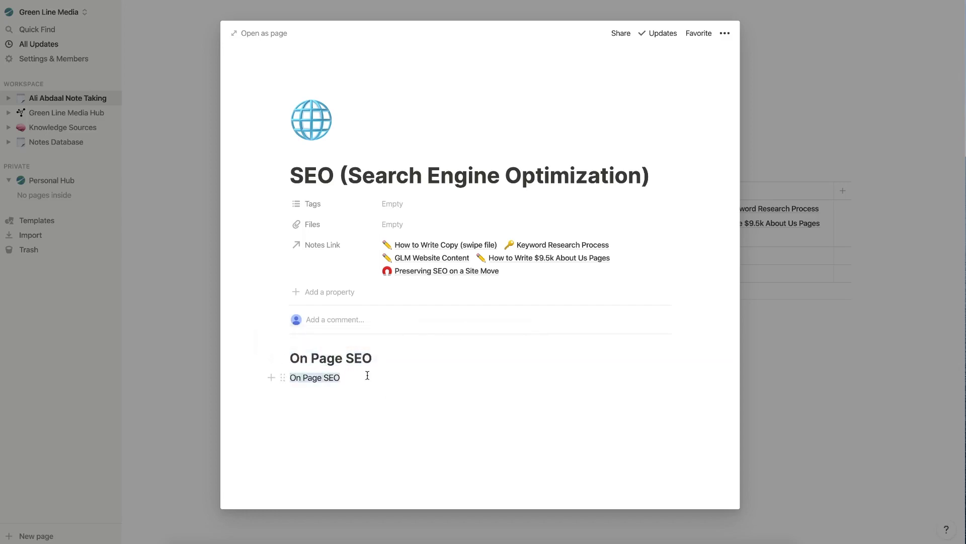
pyautogui.write('Off')
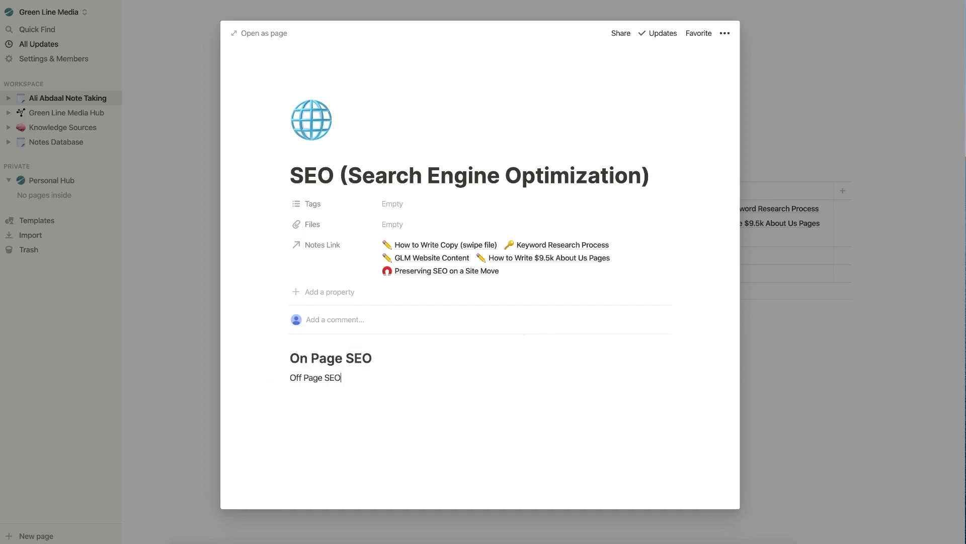
pyautogui.press('Return')
pyautogui.write('Technical SEO')
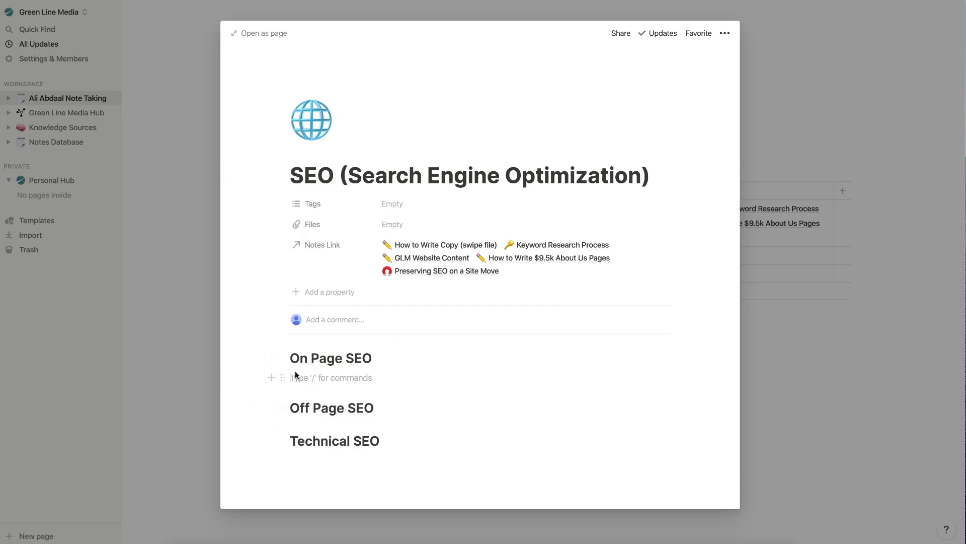
pyautogui.click(271, 378)
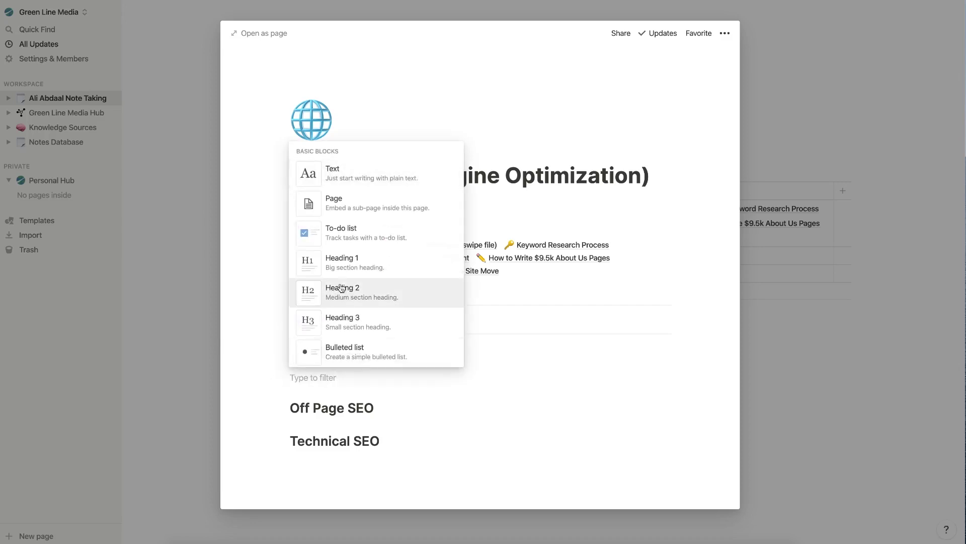
# Step: Add a 'What is On-Page SEO' toggle holding the pasted definition, corrected to 'On Page', then collapse it
pyautogui.scroll(-3, 360, 257)
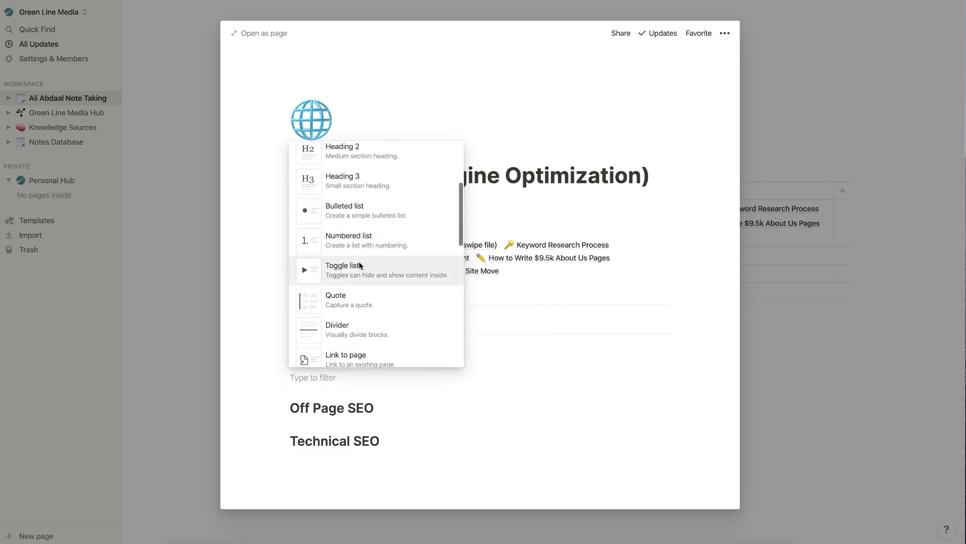
pyautogui.click(358, 262)
pyautogui.write('What is On')
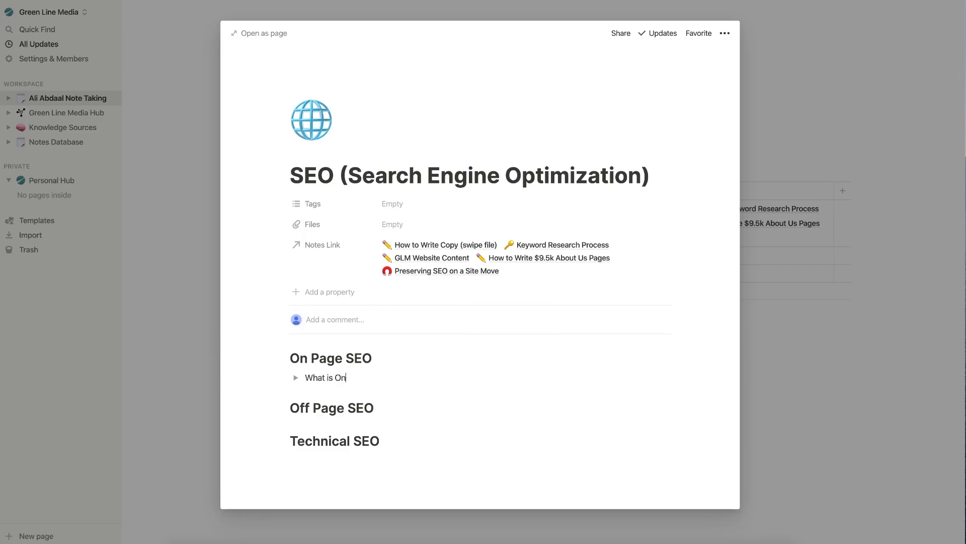
pyautogui.write('-Page SEO')
pyautogui.press('Return')
pyautogui.click(296, 377)
pyautogui.click(316, 395)
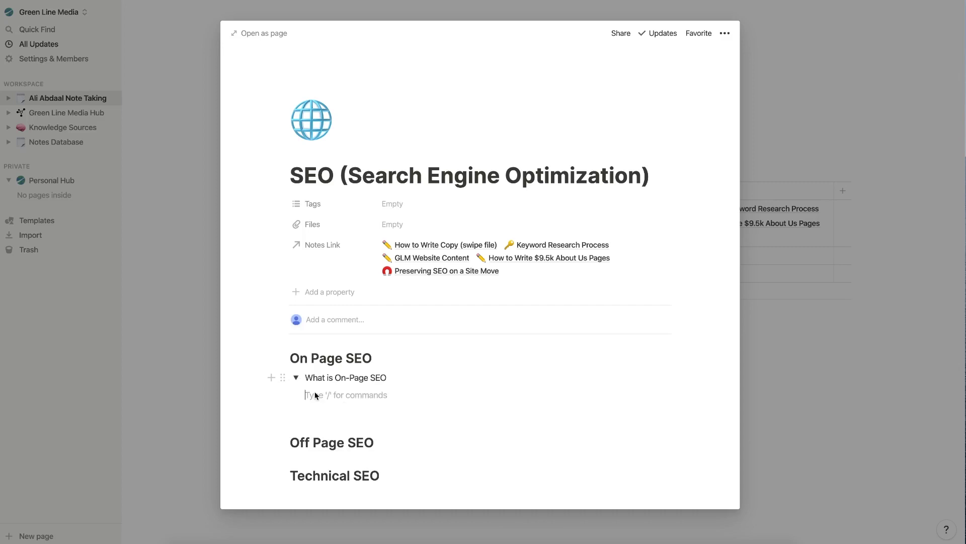
pyautogui.hotkey('ctrl', 'v')
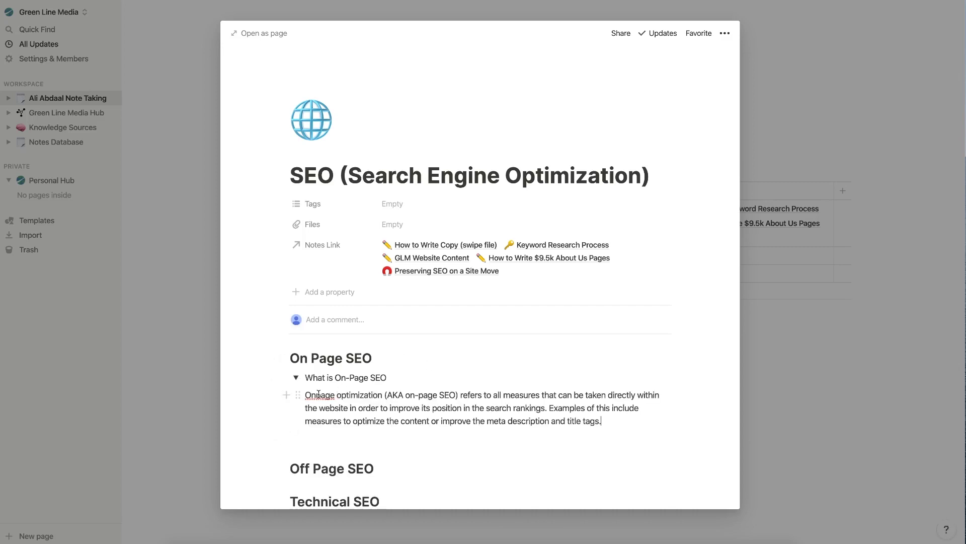
pyautogui.press('Delete')
pyautogui.write('P')
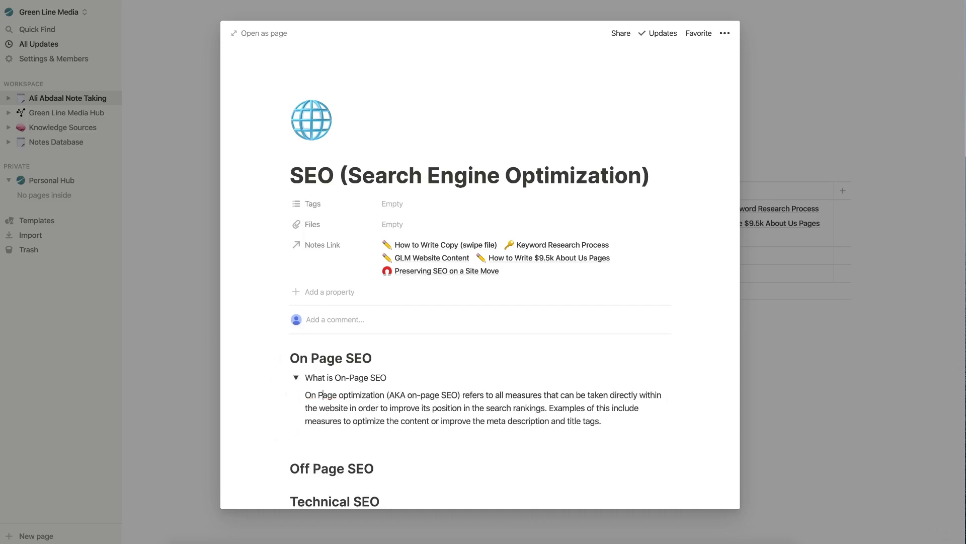
pyautogui.click(296, 377)
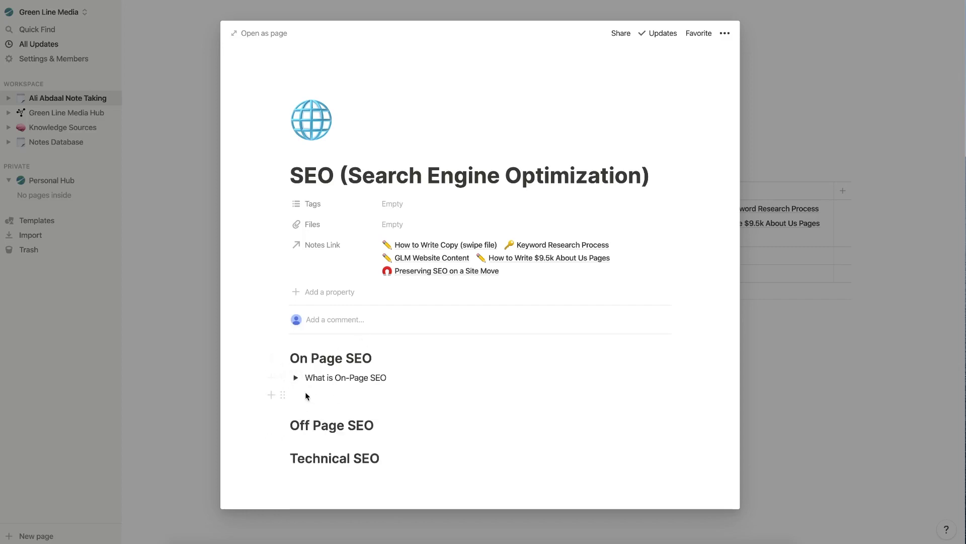
pyautogui.press('BackSpace')
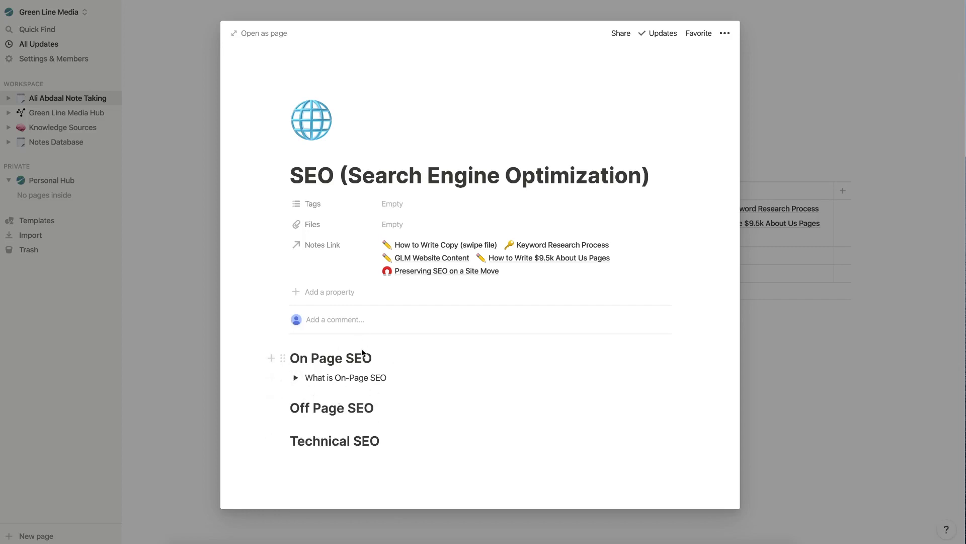
# Step: Add a question mark so the toggle reads 'What is On-Page SEO?' and review its answer
pyautogui.click(296, 377)
pyautogui.click(296, 378)
pyautogui.moveTo(309, 378); pyautogui.dragTo(391, 378)
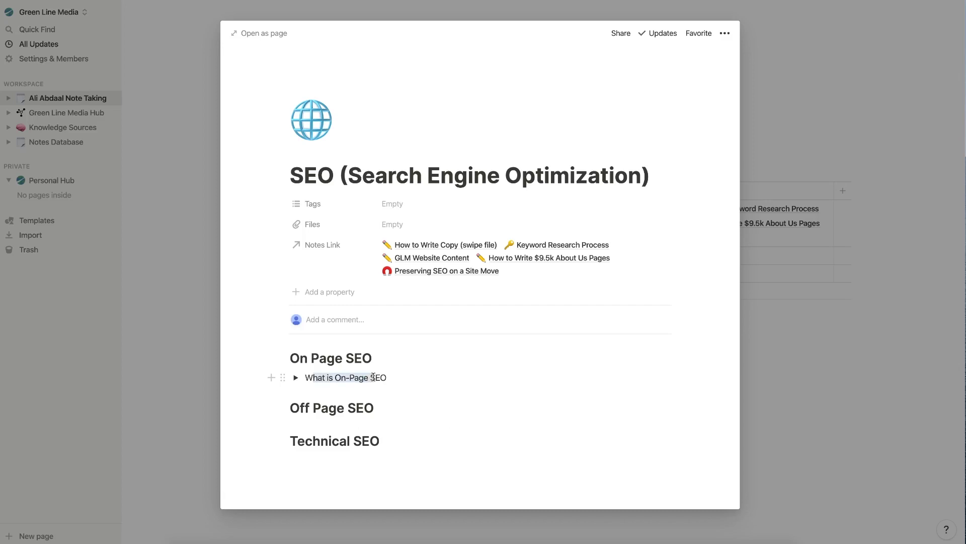
pyautogui.click(392, 378)
pyautogui.write('?')
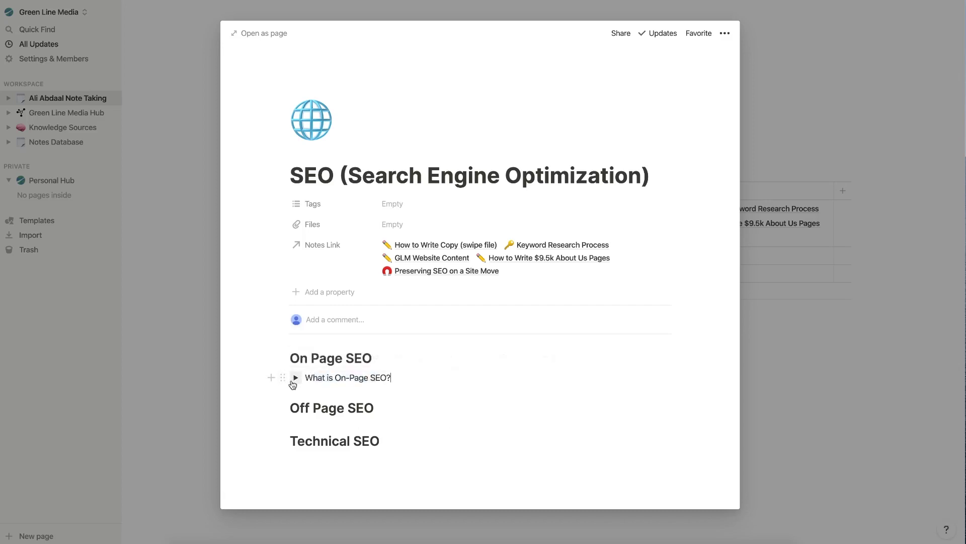
pyautogui.click(294, 378)
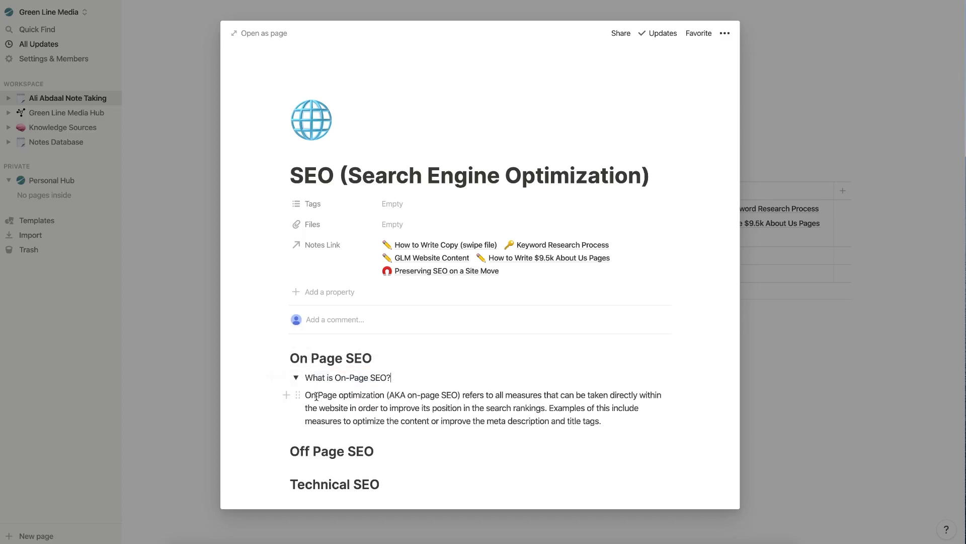
pyautogui.moveTo(316, 396); pyautogui.dragTo(599, 421)
pyautogui.click(586, 419)
pyautogui.click(296, 377)
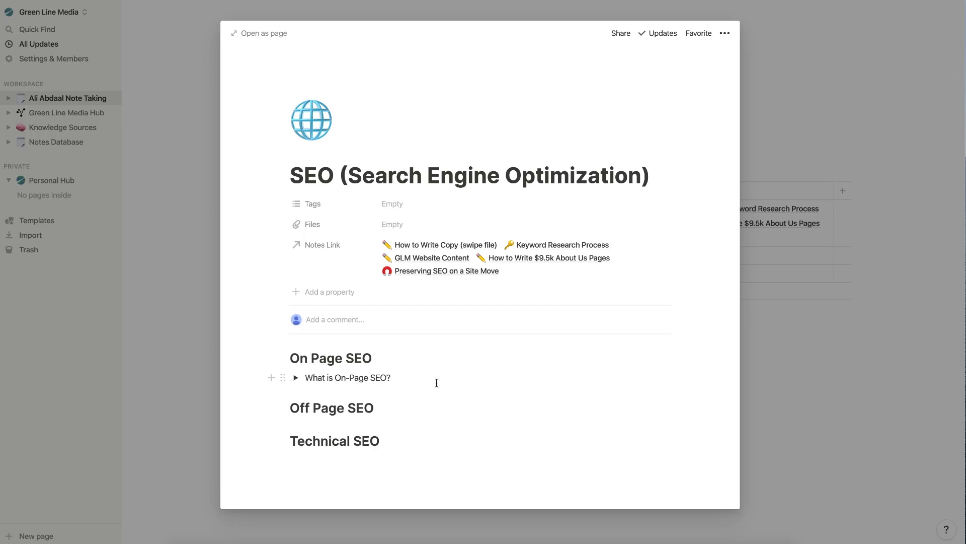
# Step: Paste the copied question under Off Page SEO, then undo it, leaving an empty line
pyautogui.scroll(-1, 316, 390)
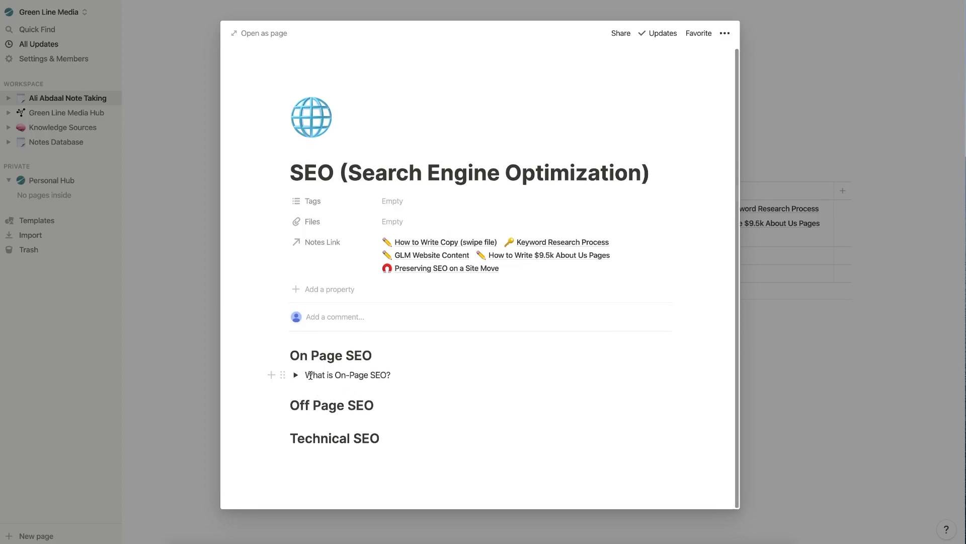
pyautogui.moveTo(305, 375); pyautogui.dragTo(424, 375)
pyautogui.hotkey('ctrl', 'c')
pyautogui.click(347, 420)
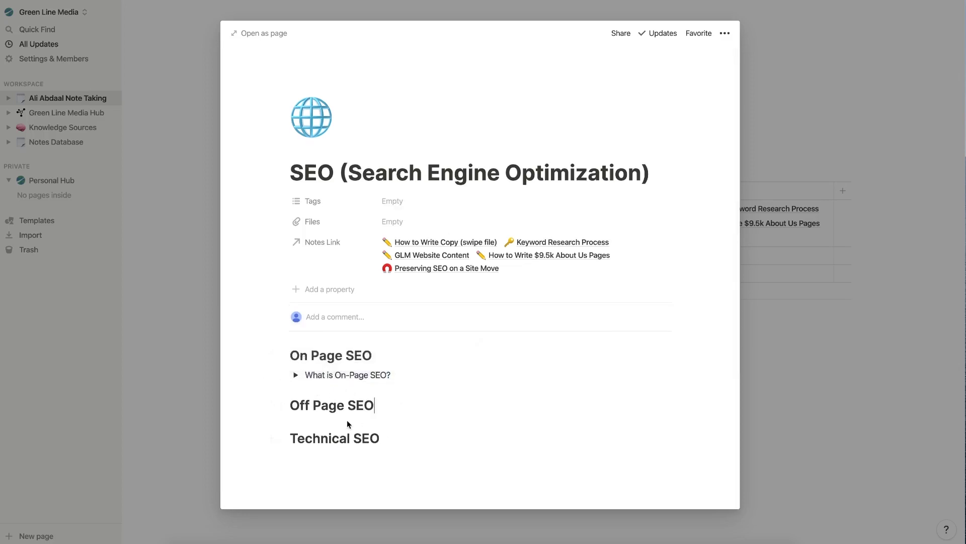
pyautogui.hotkey('ctrl', 'v')
pyautogui.press('BackSpace')
pyautogui.press('BackSpace')
pyautogui.press('BackSpace')
pyautogui.press('BackSpace')
pyautogui.press('BackSpace')
pyautogui.press('BackSpace')
pyautogui.press('BackSpace')
pyautogui.press('BackSpace')
pyautogui.press('BackSpace')
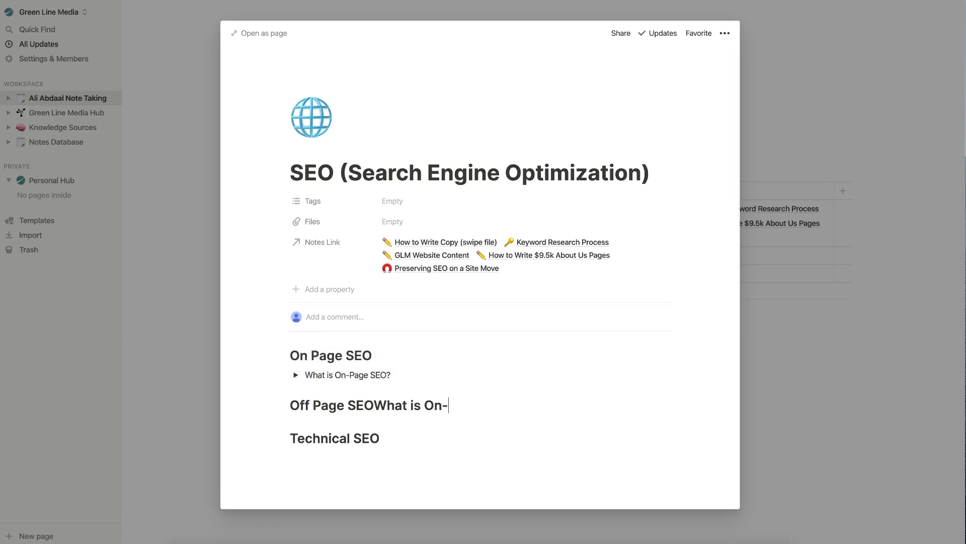
pyautogui.press('BackSpace')
pyautogui.press('BackSpace')
pyautogui.press('BackSpace')
pyautogui.press('BackSpace')
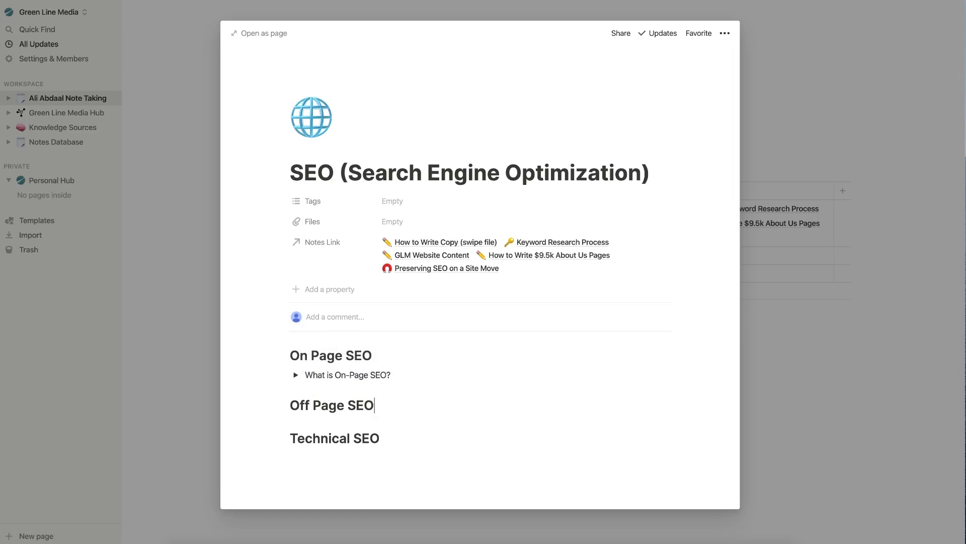
pyautogui.press('Return')
pyautogui.moveTo(389, 376); pyautogui.dragTo(304, 376)
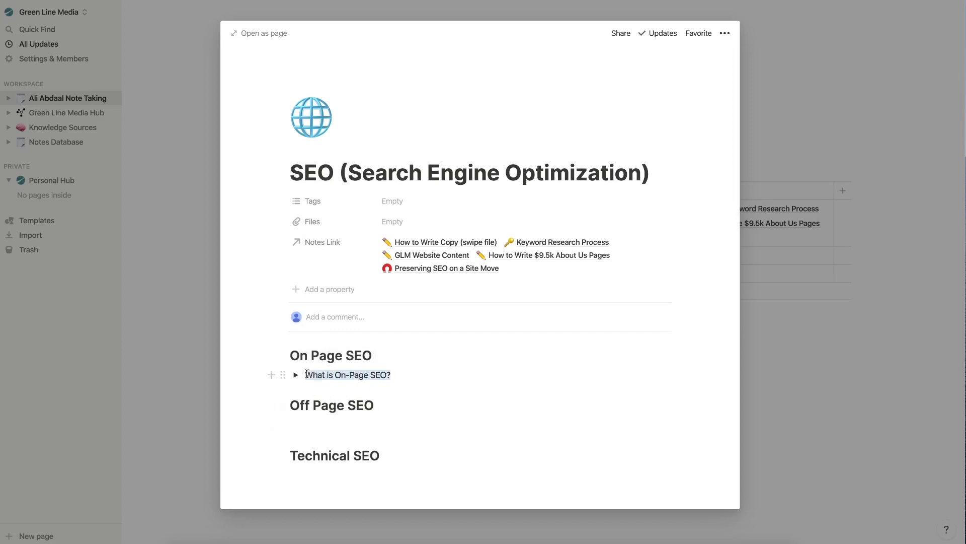
pyautogui.click(310, 426)
pyautogui.hotkey('ctrl', 'v')
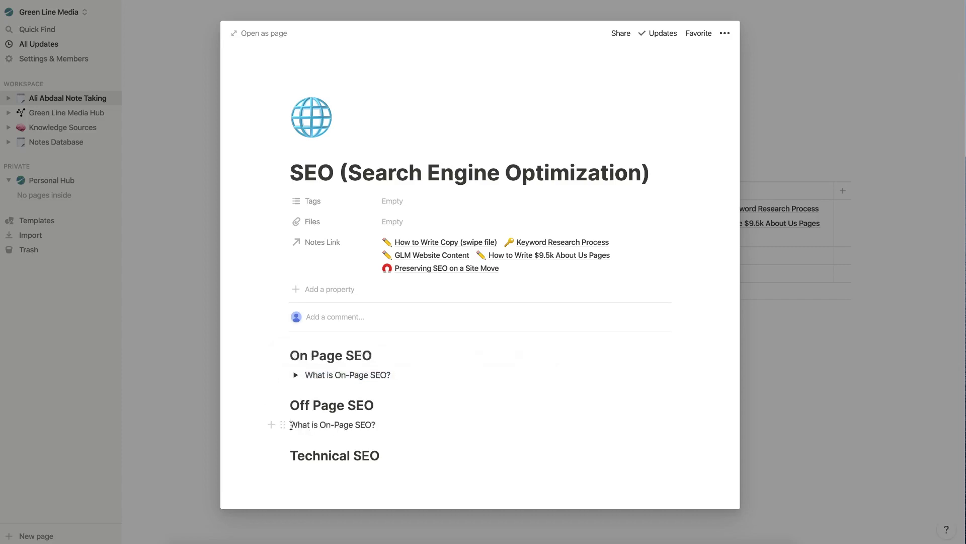
pyautogui.hotkey('ctrl', 'z')
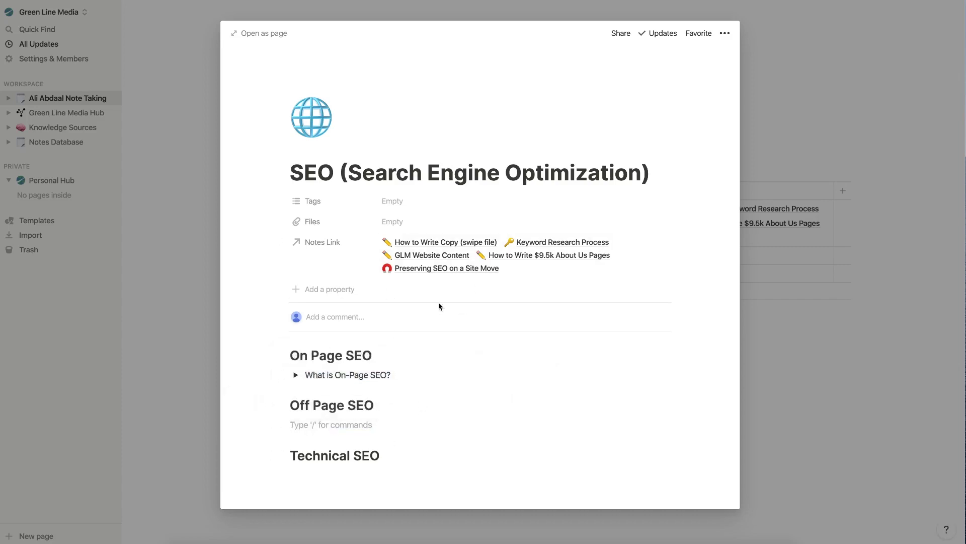
# Step: Rename the Files column to Next Recall Date and widen it to show the full name
pyautogui.click(154, 225)
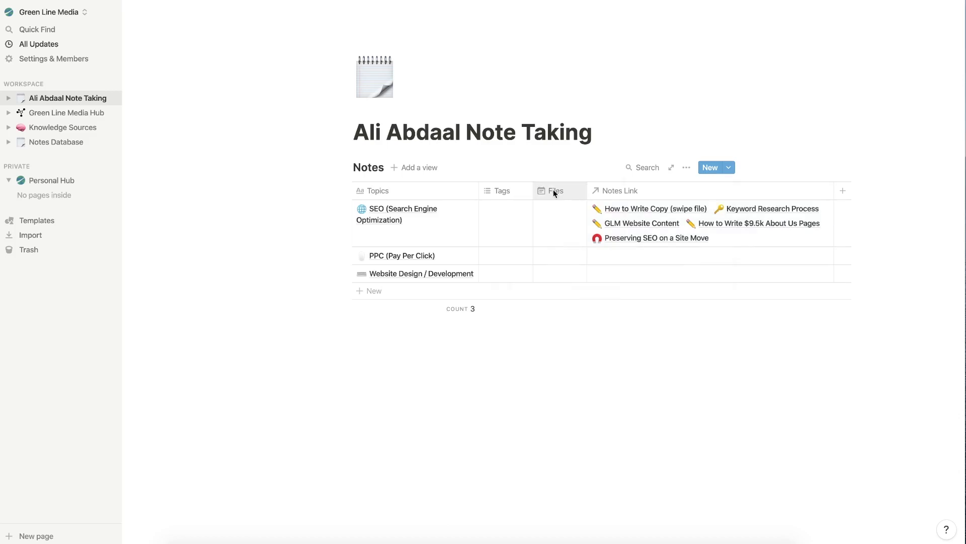
pyautogui.click(553, 189)
pyautogui.click(586, 251)
pyautogui.press('Escape')
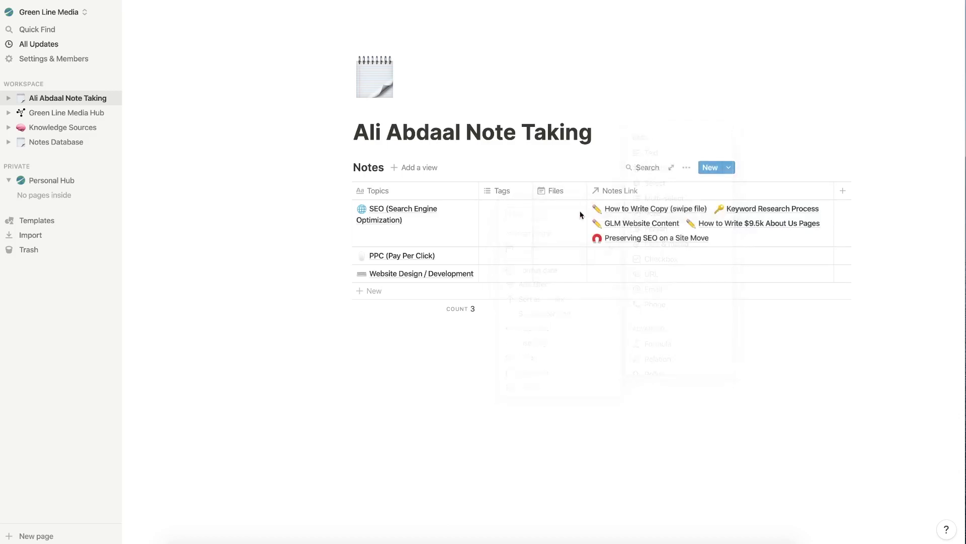
pyautogui.click(555, 187)
pyautogui.write('Ne')
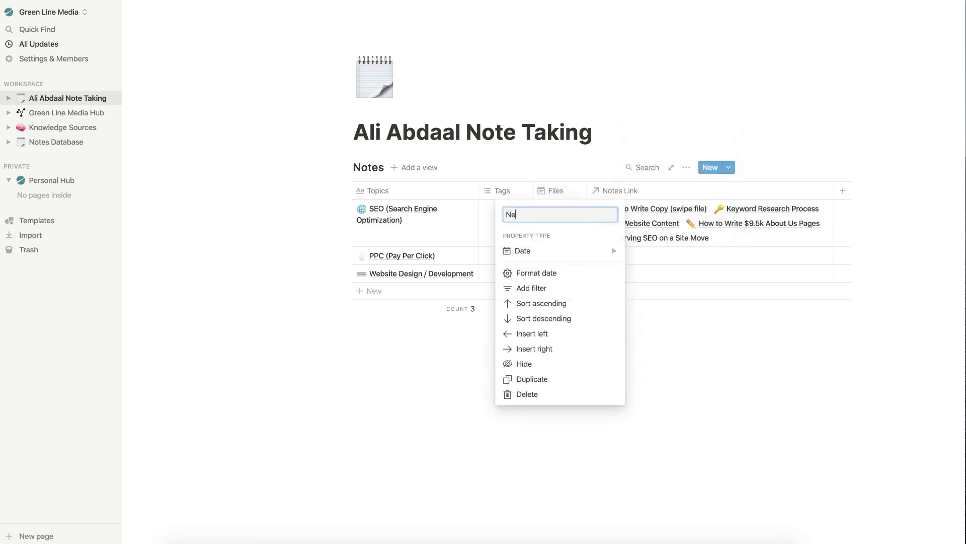
pyautogui.write('xt Recall Date')
pyautogui.press('Return')
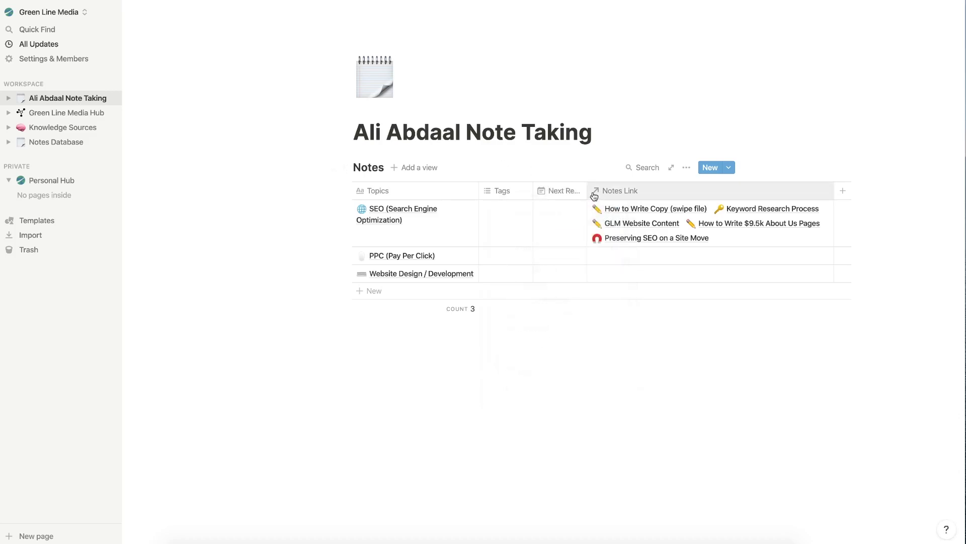
pyautogui.moveTo(587, 190); pyautogui.dragTo(613, 191)
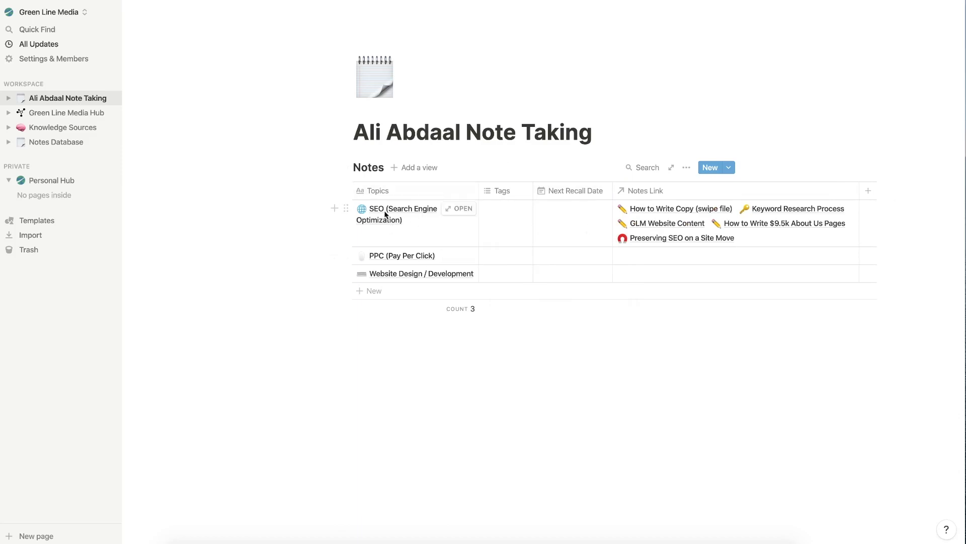
# Step: Set the SEO row's Next Recall Date to Aug 31, 2020
pyautogui.click(567, 233)
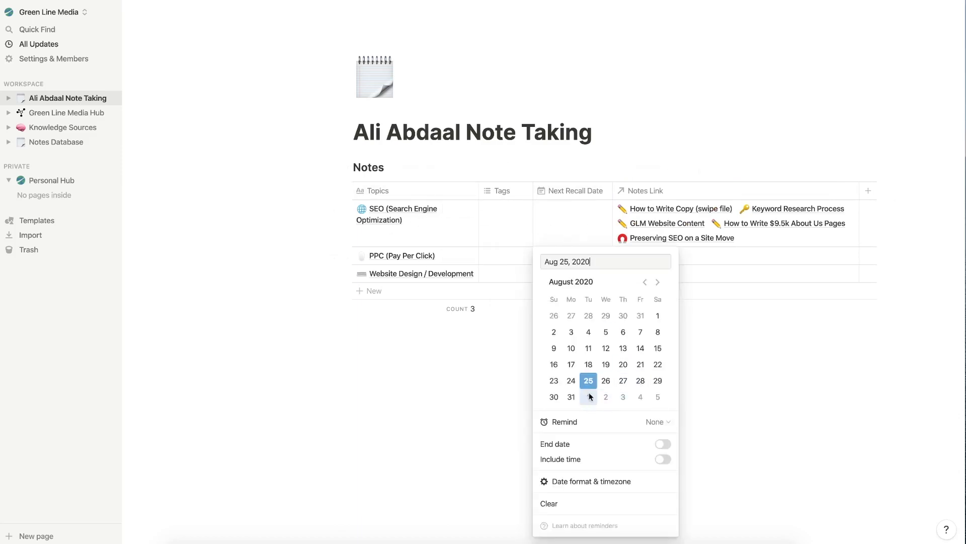
pyautogui.click(571, 397)
pyautogui.press('Escape')
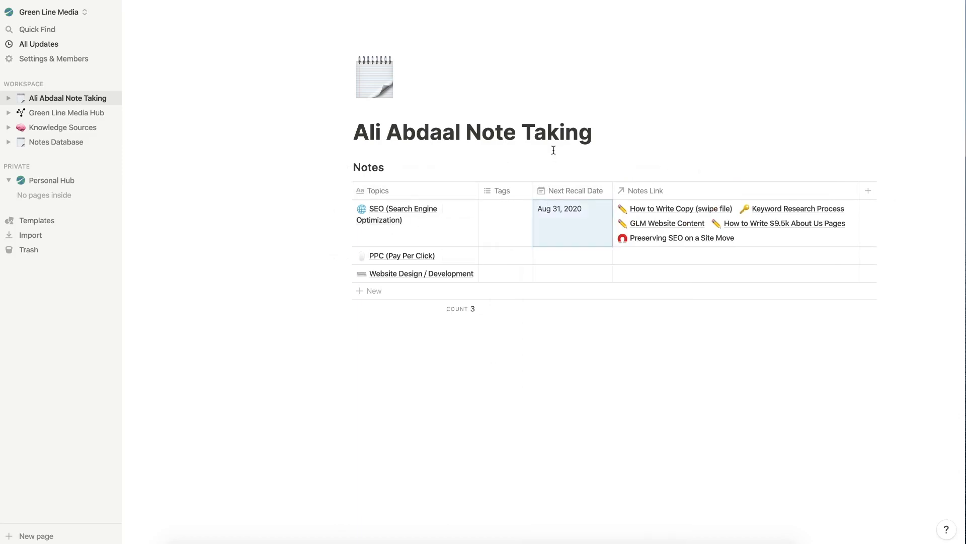
# Step: Change the Tags column to a Select property and rename it Difficulty Comprehending
pyautogui.click(509, 193)
pyautogui.moveTo(552, 256)
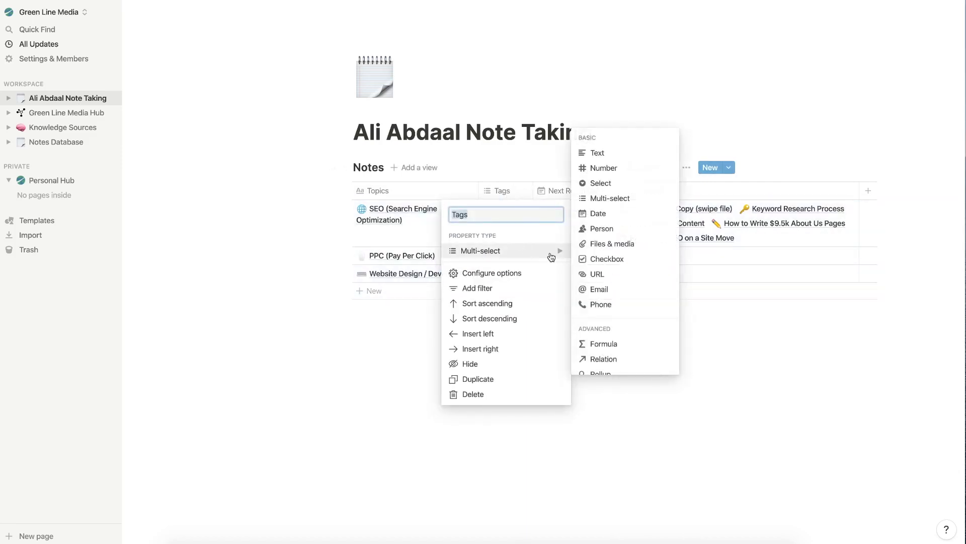
pyautogui.click(599, 184)
pyautogui.click(509, 193)
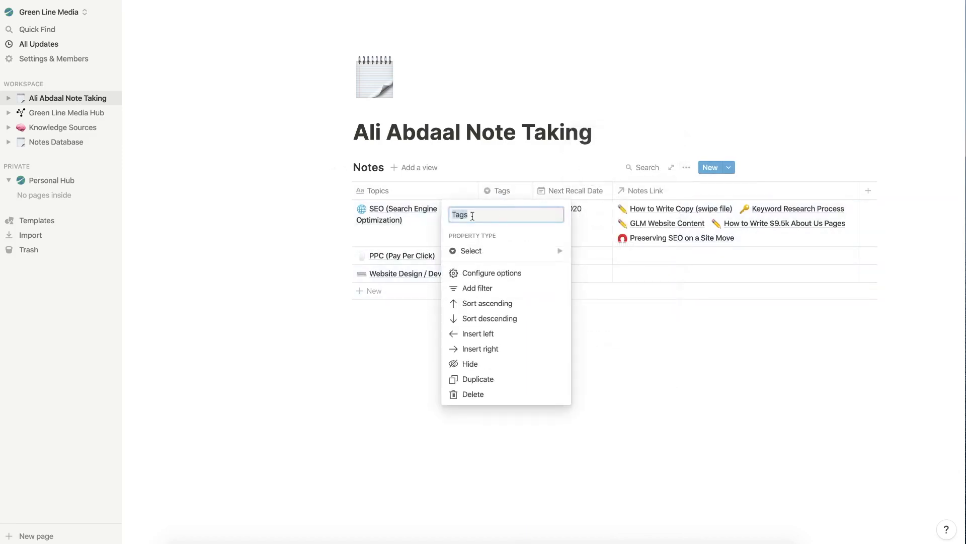
pyautogui.press('BackSpace')
pyautogui.write('Difficulty Comprehending')
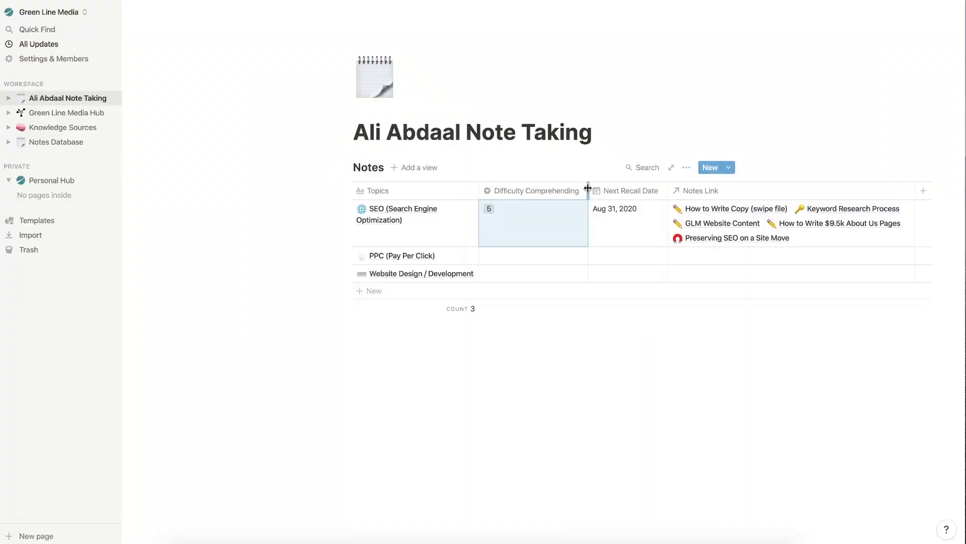
# Step: Rate the SEO topic's Difficulty Comprehending as 3
pyautogui.click(504, 222)
pyautogui.click(521, 244)
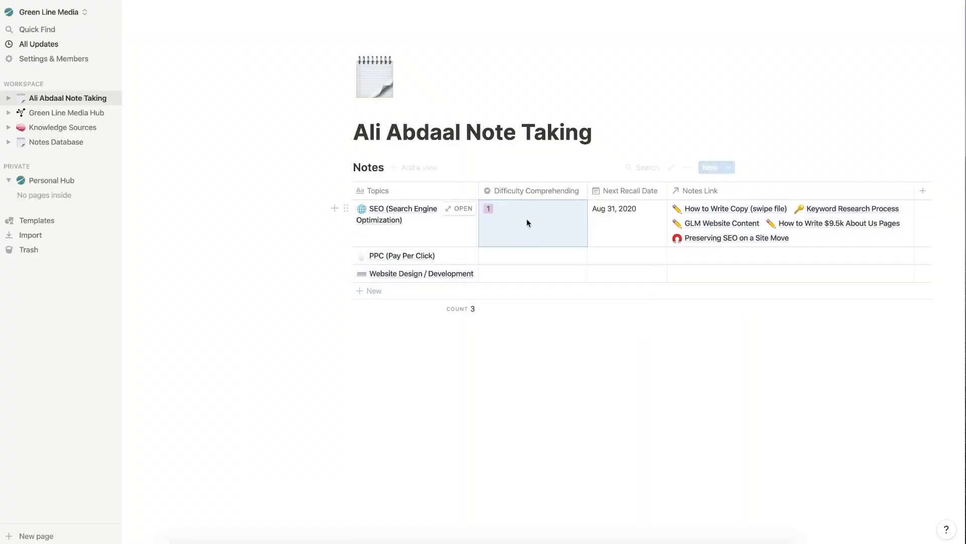
pyautogui.click(527, 219)
pyautogui.click(513, 275)
pyautogui.press('Escape')
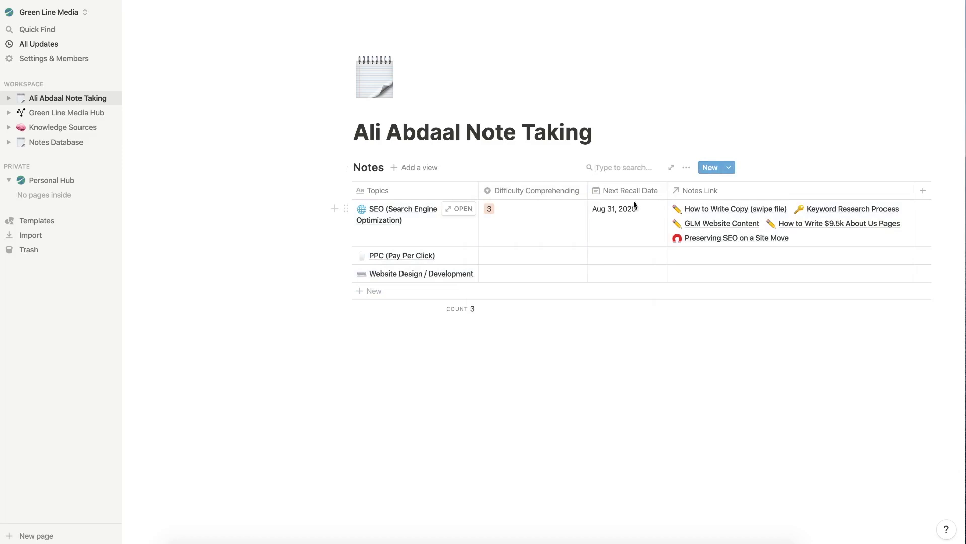
pyautogui.click(445, 203)
# Step: Check the On-Page SEO question on the SEO page, then return to the table
pyautogui.scroll(-1, 272, 359)
pyautogui.click(293, 357)
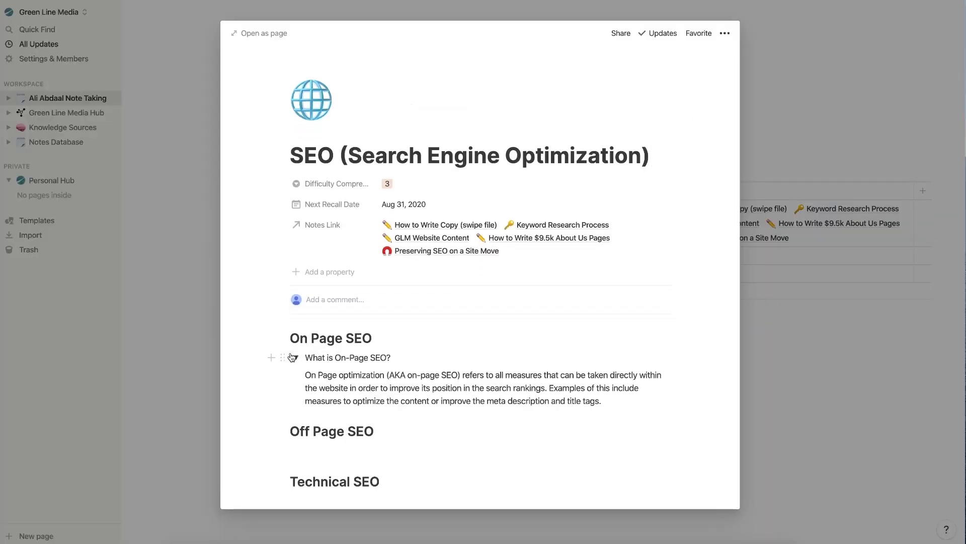
pyautogui.click(296, 357)
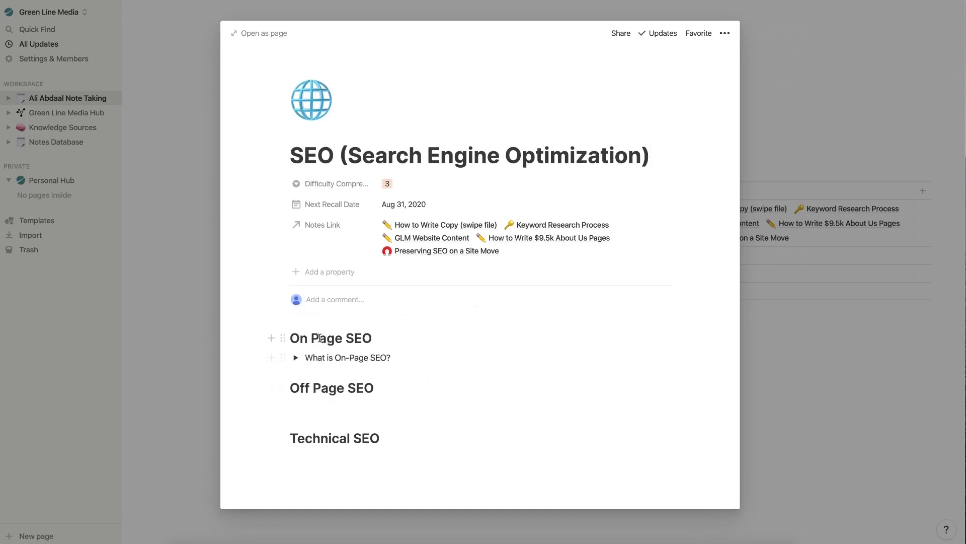
pyautogui.tripleClick(303, 357)
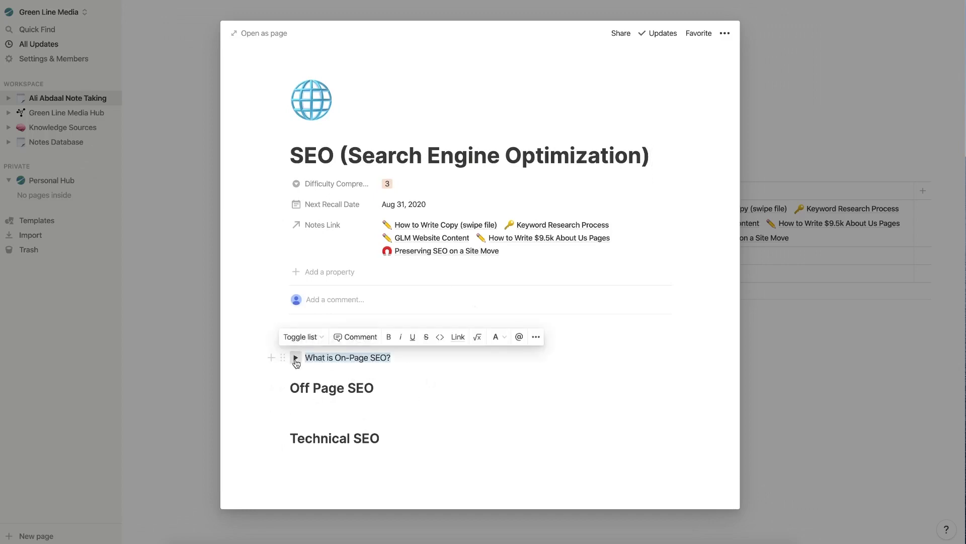
pyautogui.click(205, 231)
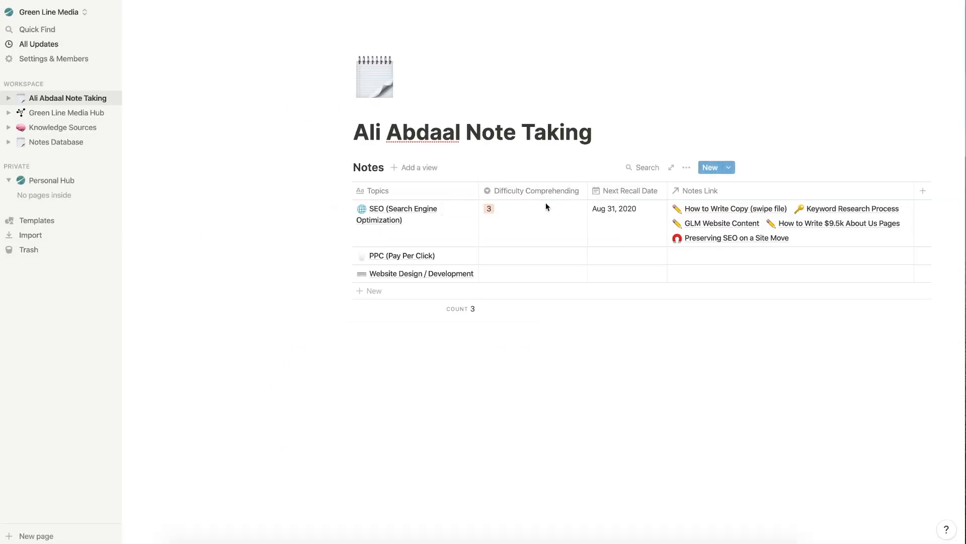
# Step: Set SEO's difficulty to 4 and its Next Recall Date to Sep 10, 2020
pyautogui.click(505, 214)
pyautogui.click(517, 288)
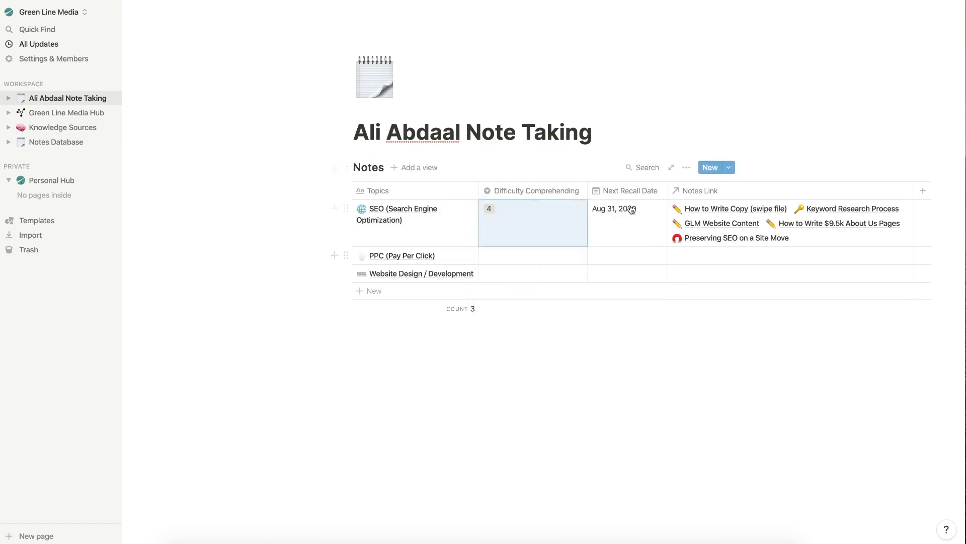
pyautogui.click(632, 232)
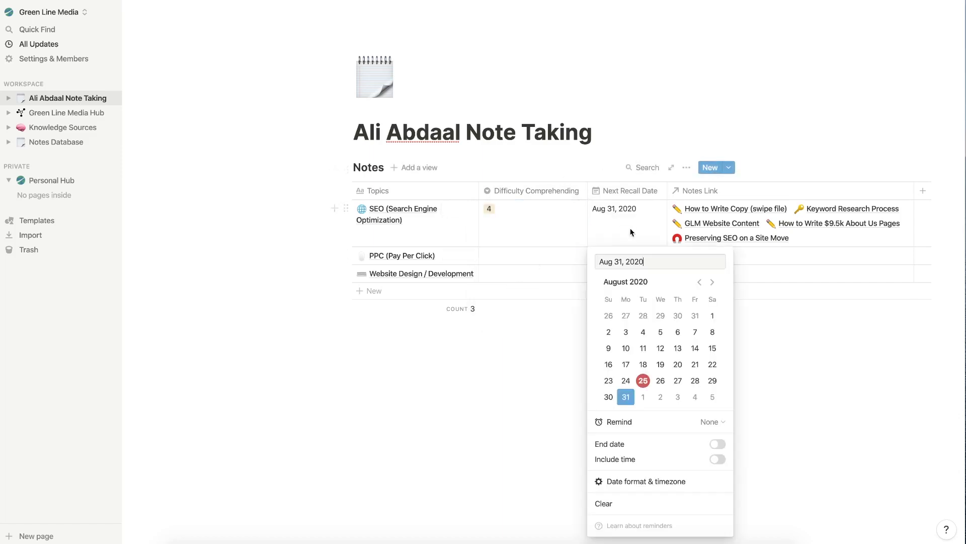
pyautogui.click(713, 282)
pyautogui.click(677, 332)
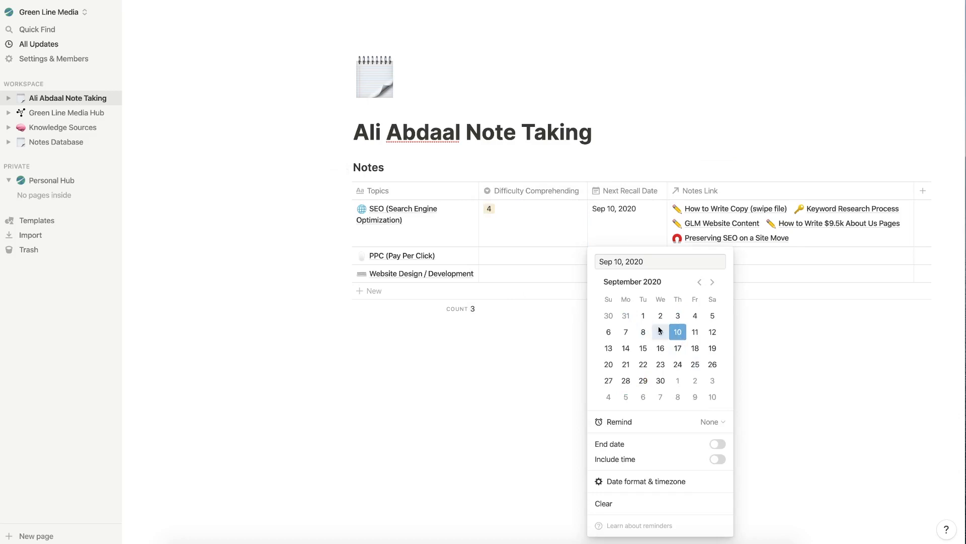
pyautogui.click(636, 149)
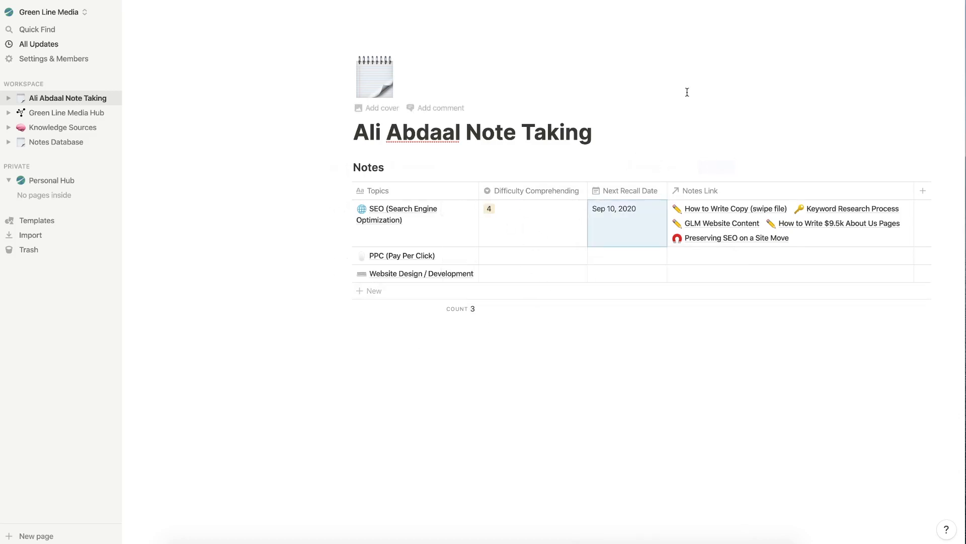